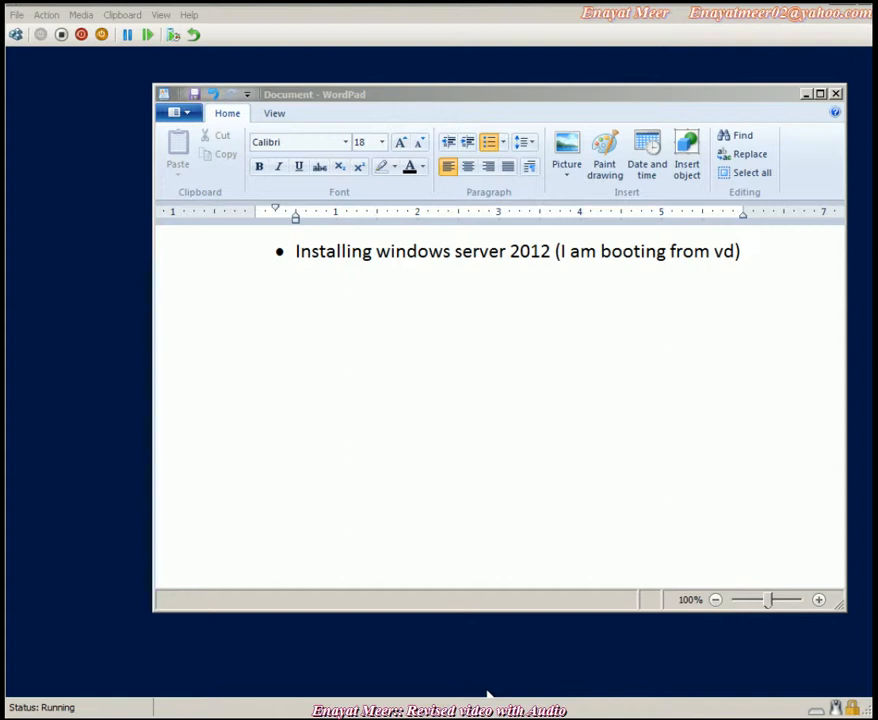
- Add an empty bullet in WordPad after the first note about installing Windows Server 2012
left_click(212, 268)
left_click(232, 265)
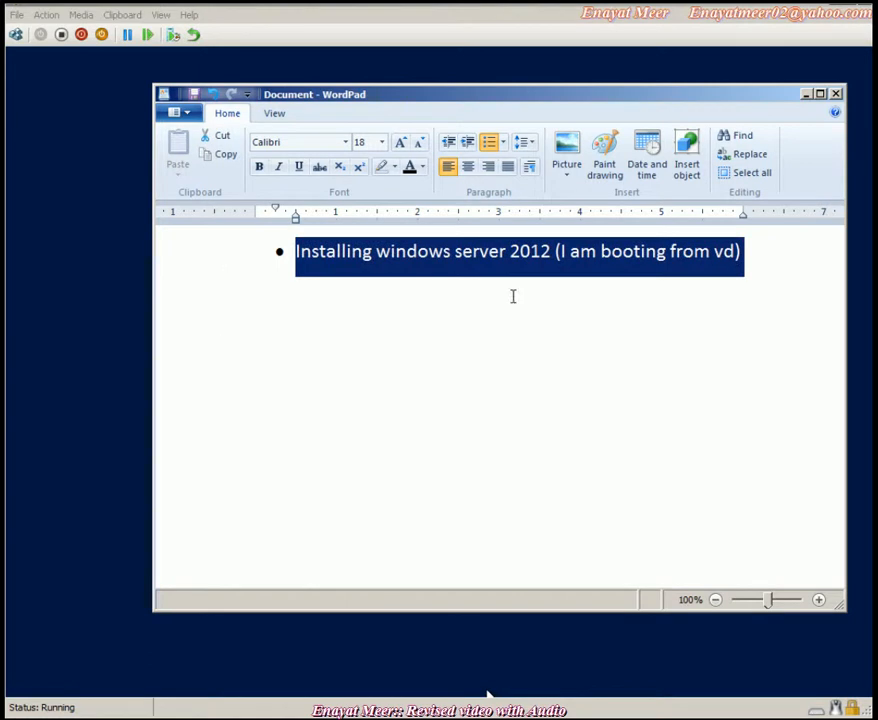
left_click(753, 252)
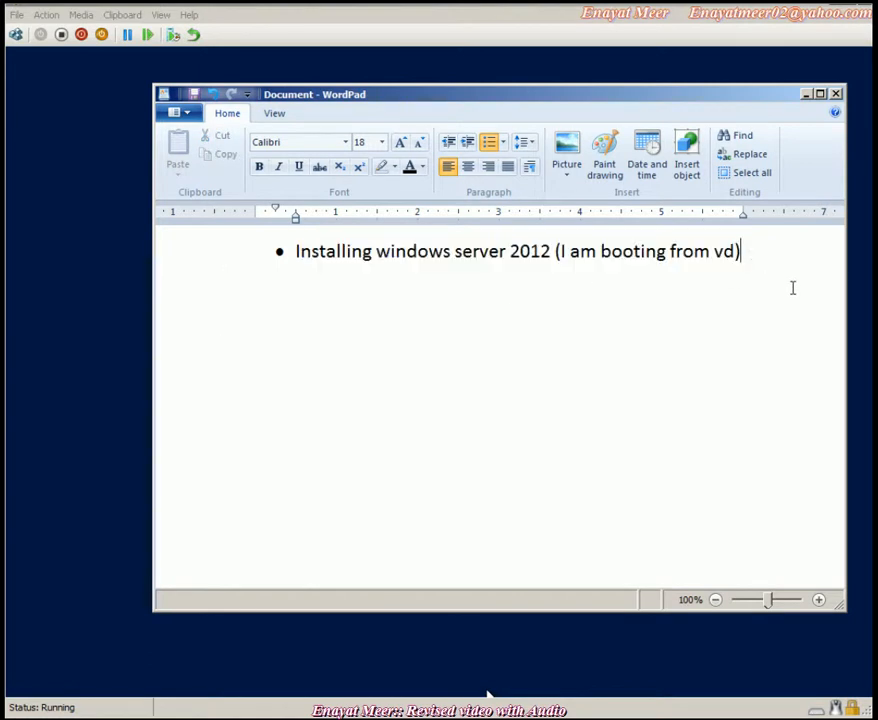
key("Return")
- Minimize WordPad, keep the English (United States) setup defaults and begin the Windows Server installation
left_click(806, 94)
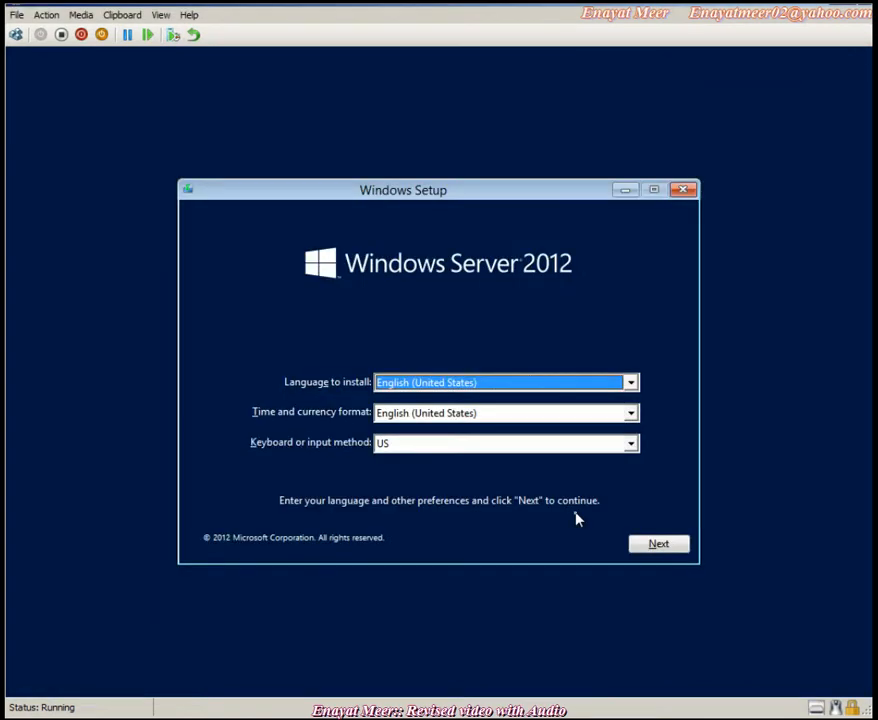
left_click(659, 546)
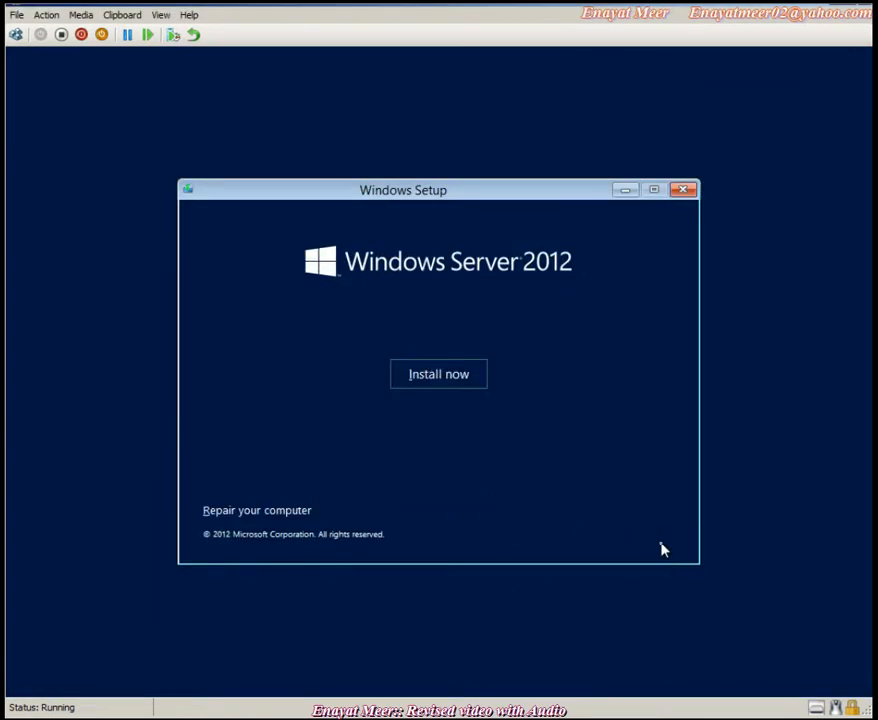
left_click(449, 381)
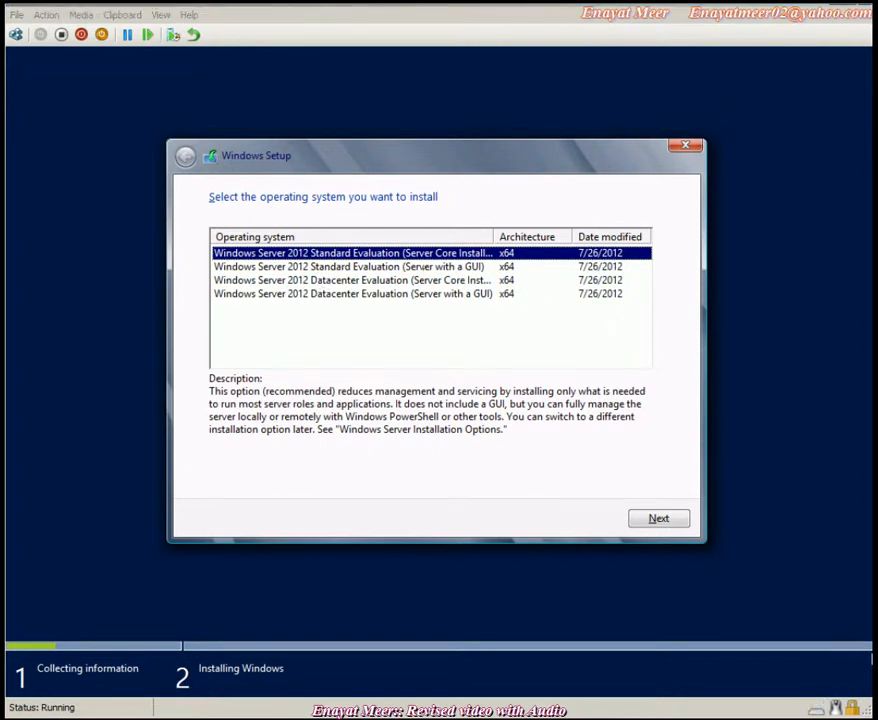
- Choose the Datacenter Evaluation (Server with a GUI) edition
left_click(388, 267)
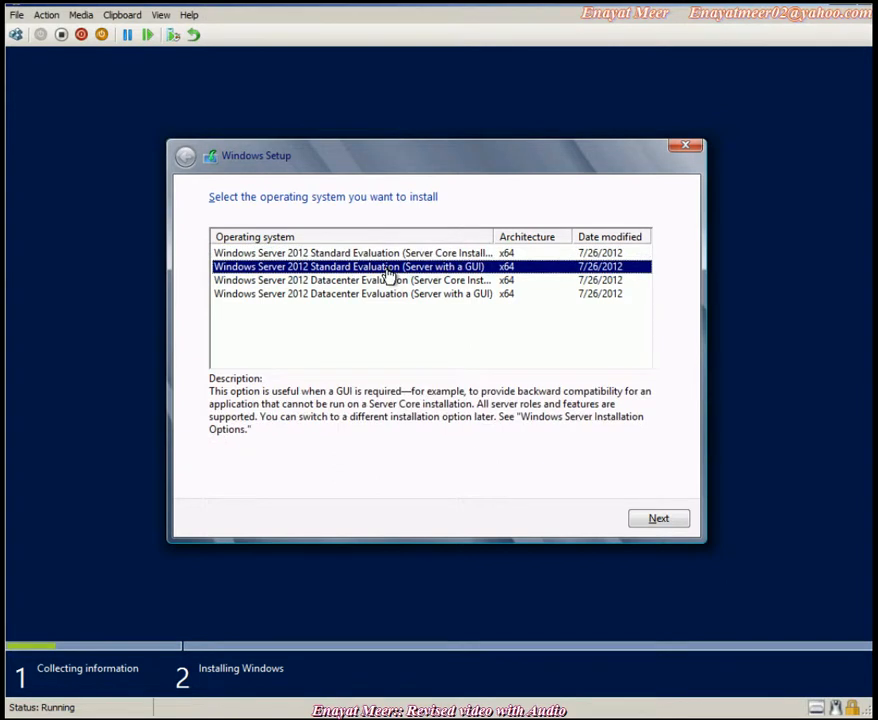
left_click(366, 283)
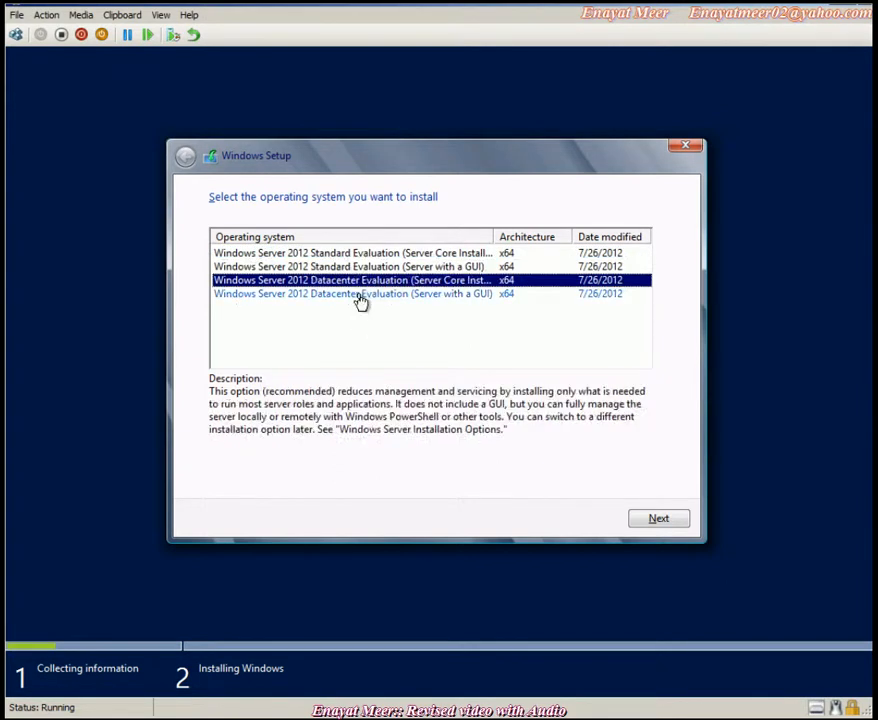
left_click(345, 296)
left_click(672, 518)
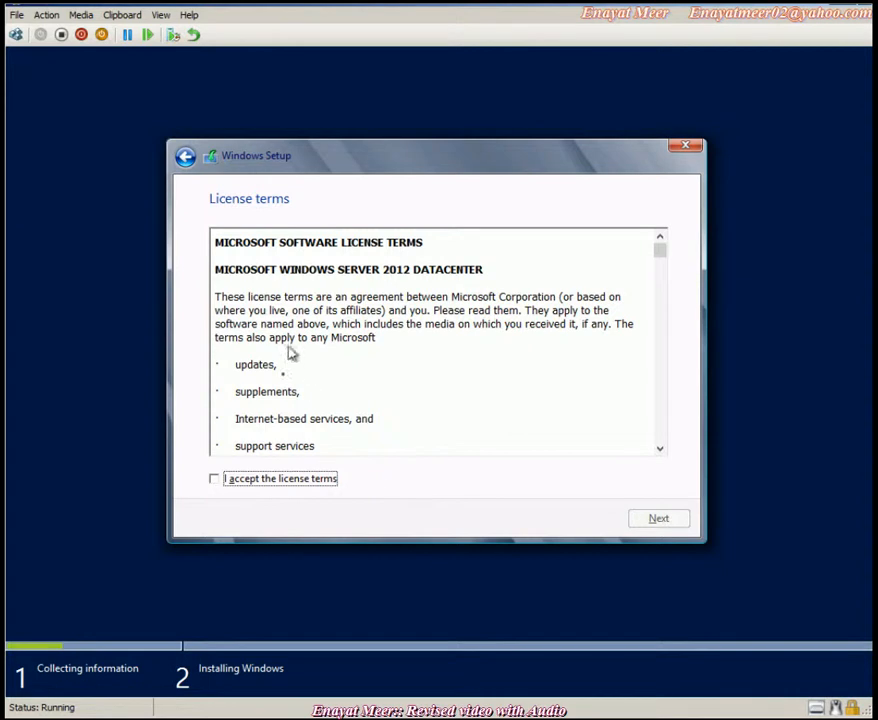
- Accept the license terms and pick the Custom: Install Windows only installation type
left_click(232, 480)
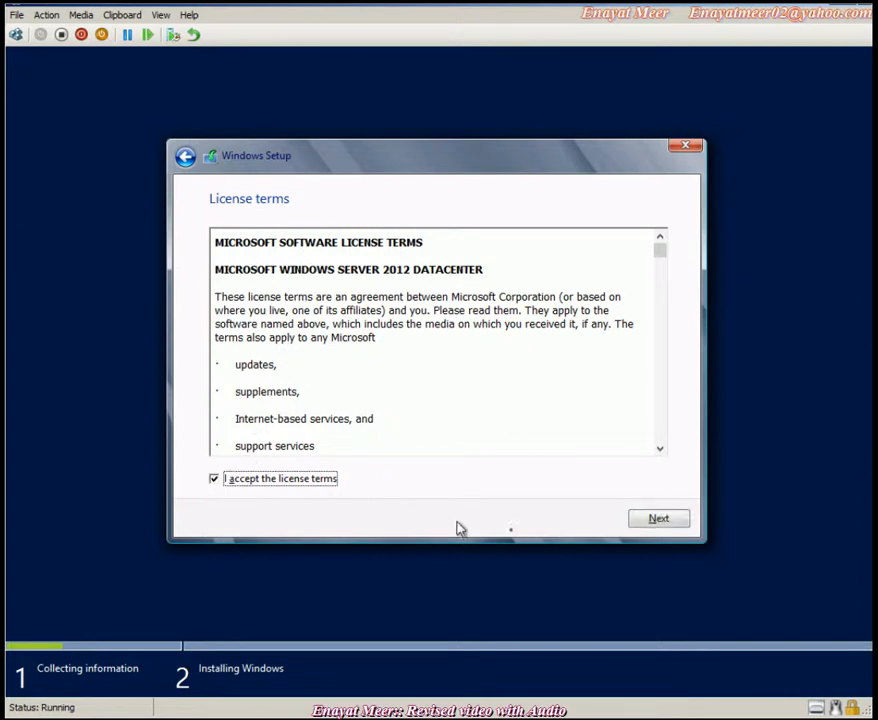
left_click(648, 520)
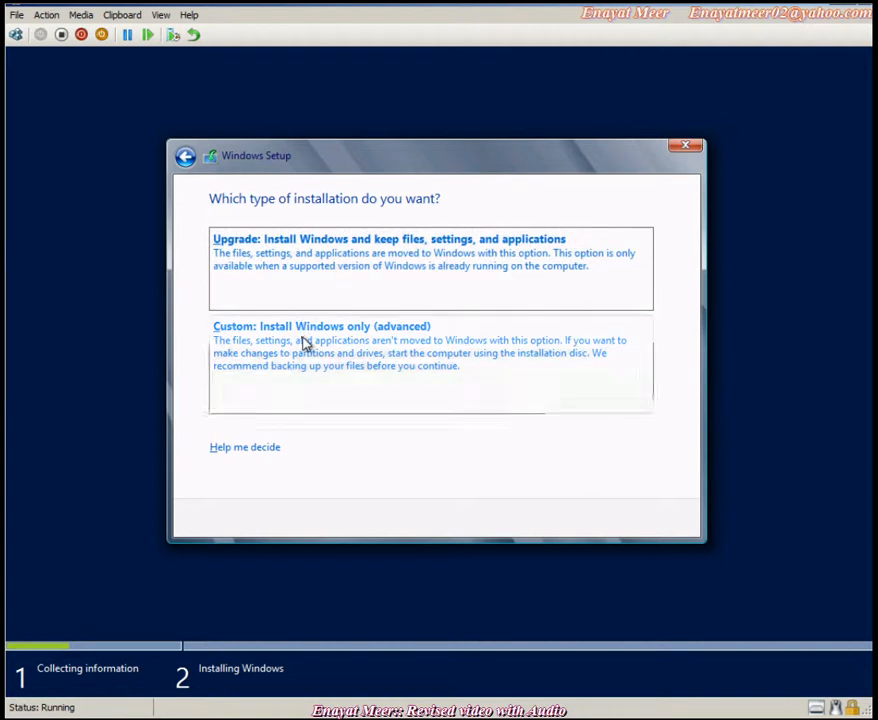
left_click(304, 344)
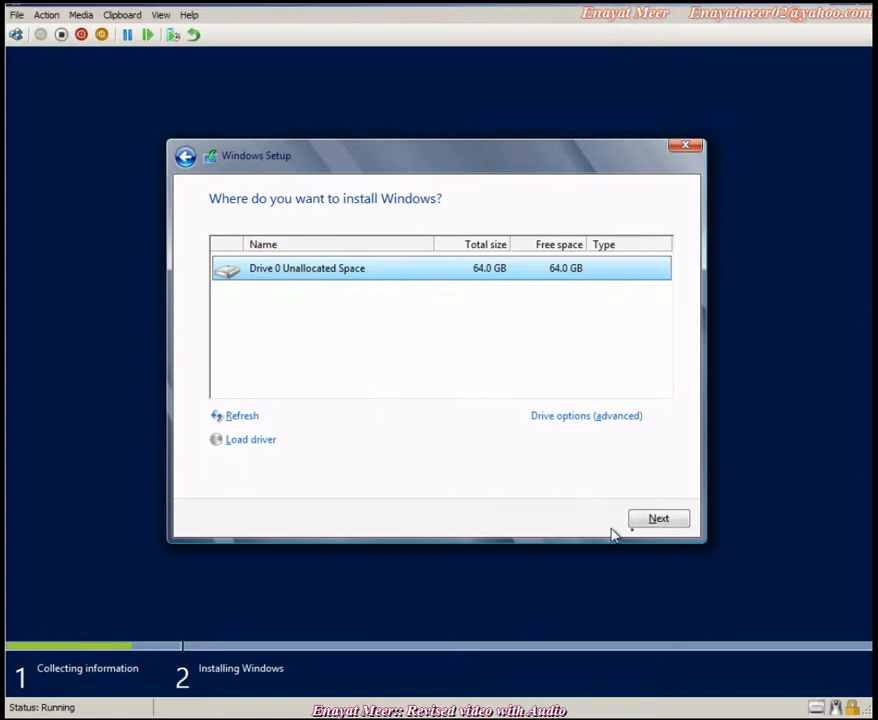
- Install Windows onto Drive 0's 64 GB unallocated space
left_click(659, 519)
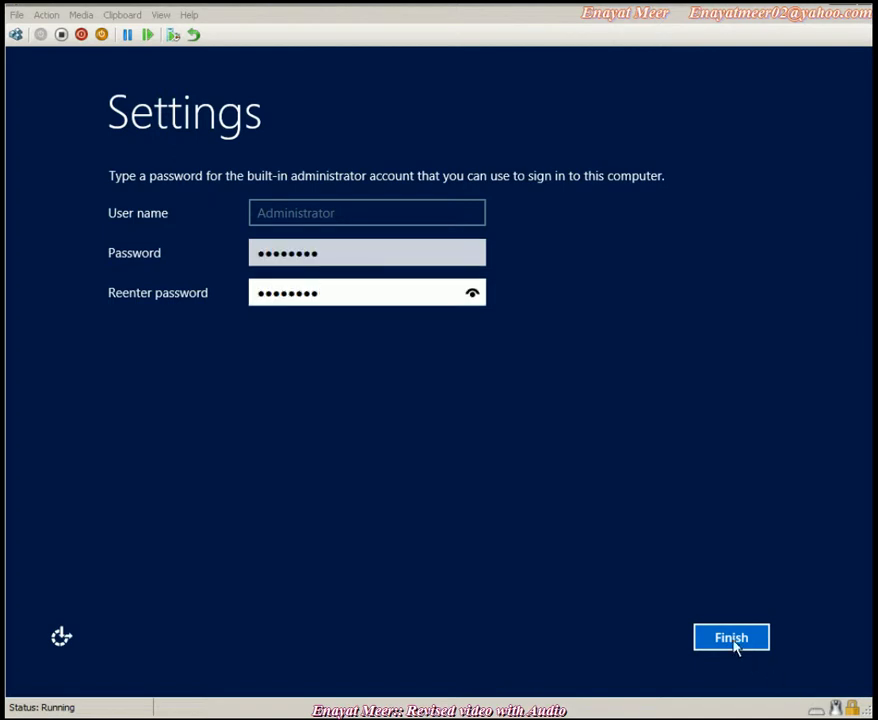
- Finish the Settings page once the Administrator password is entered
left_click(731, 637)
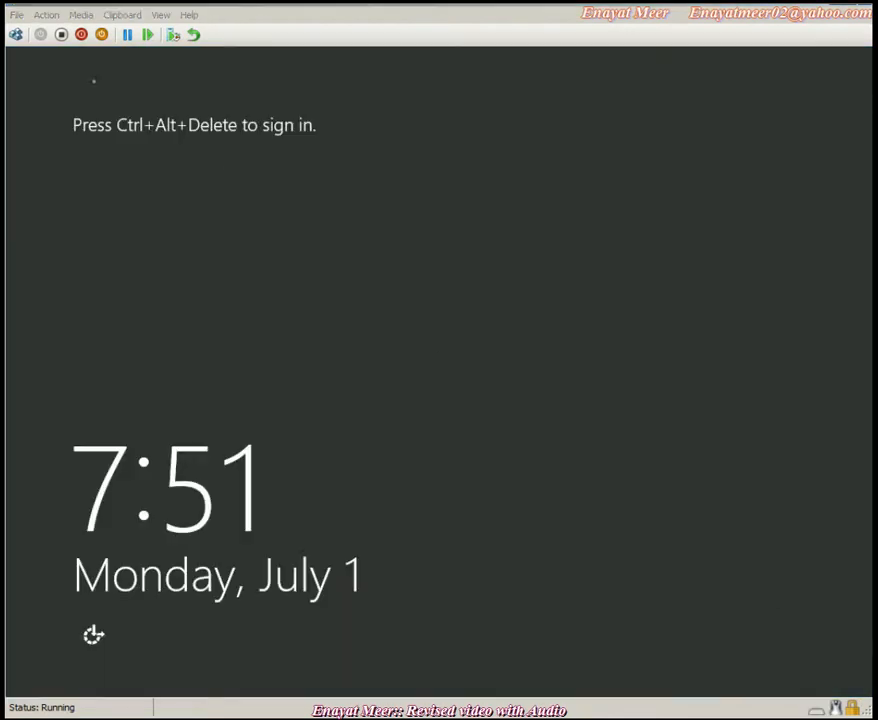
- Send Ctrl+Alt+Delete from the VM Action menu and sign in with the Administrator password
left_click(46, 15)
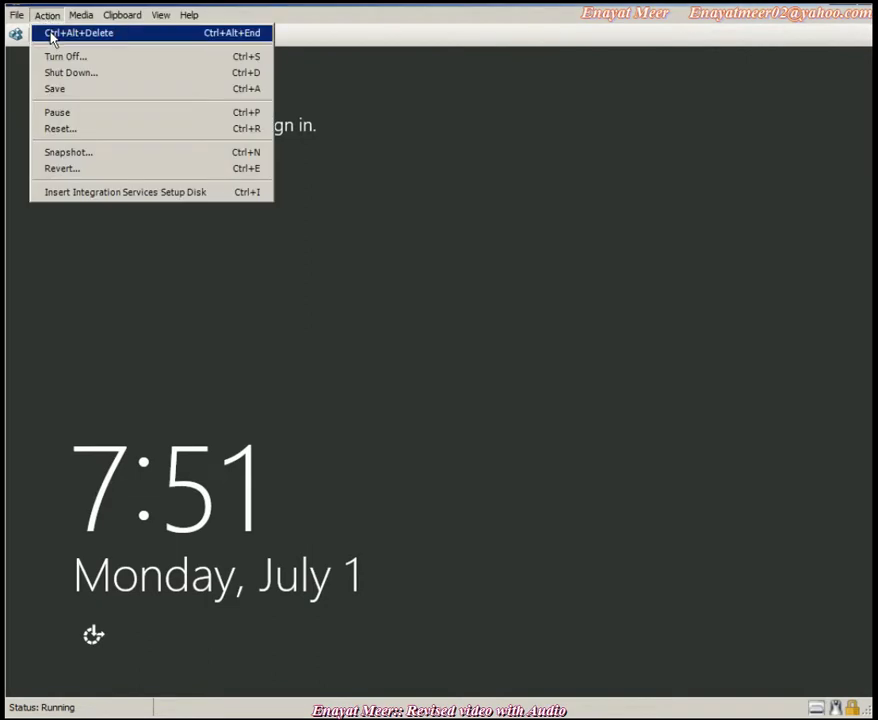
left_click(50, 35)
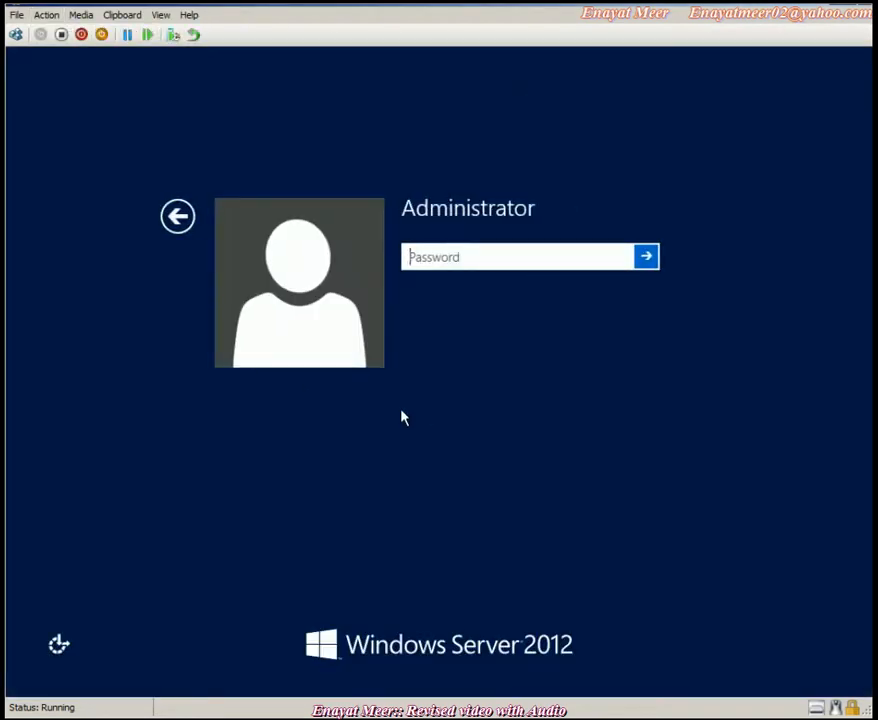
type("********")
key("Return")
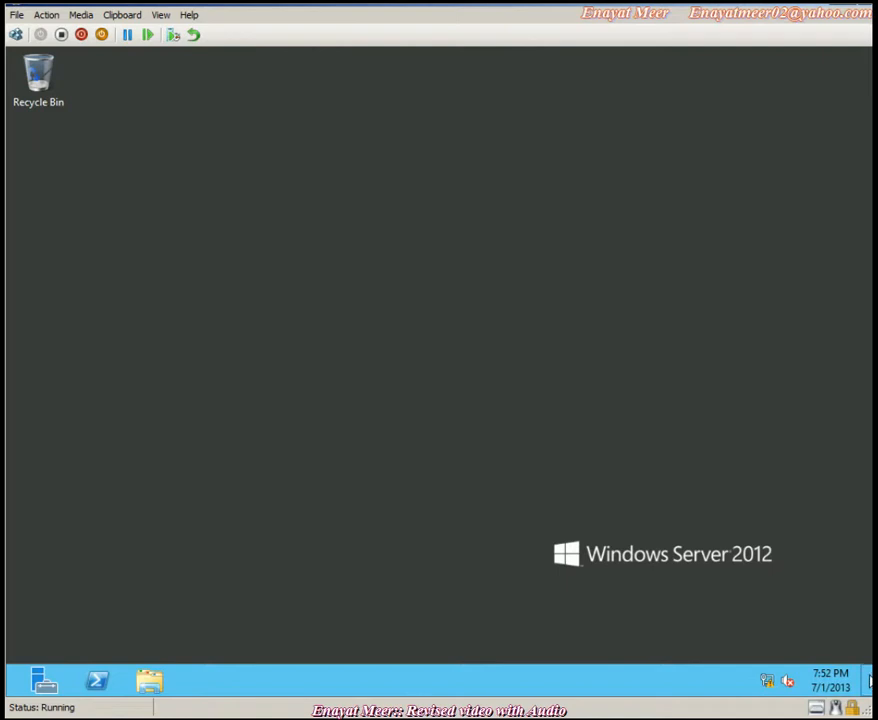
- Go from the Start screen to the desktop and show Server Manager's Local Server page
mouse_move(871, 686)
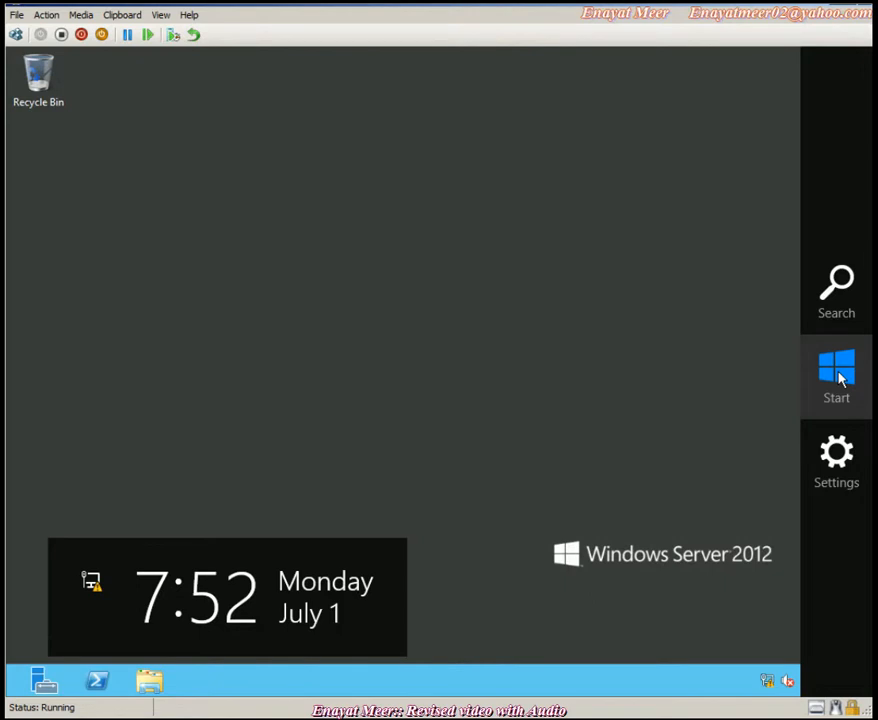
left_click(838, 374)
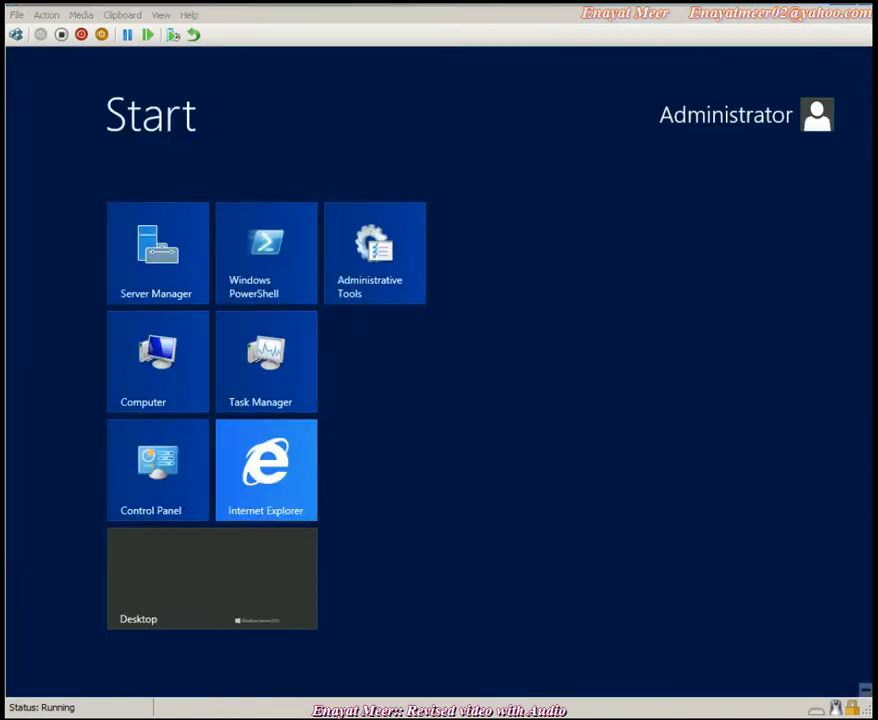
left_click(163, 617)
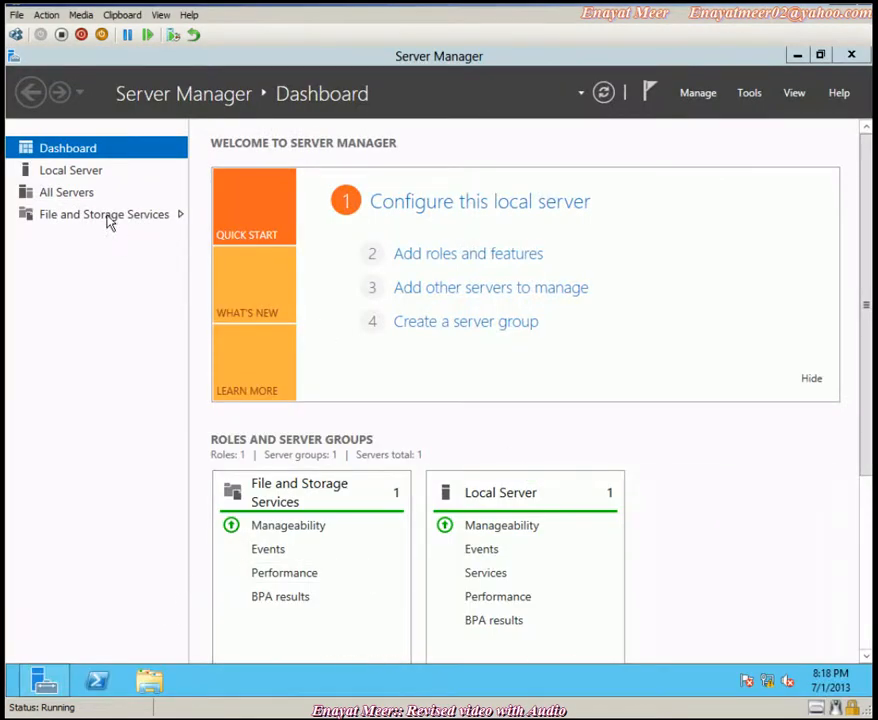
left_click(60, 176)
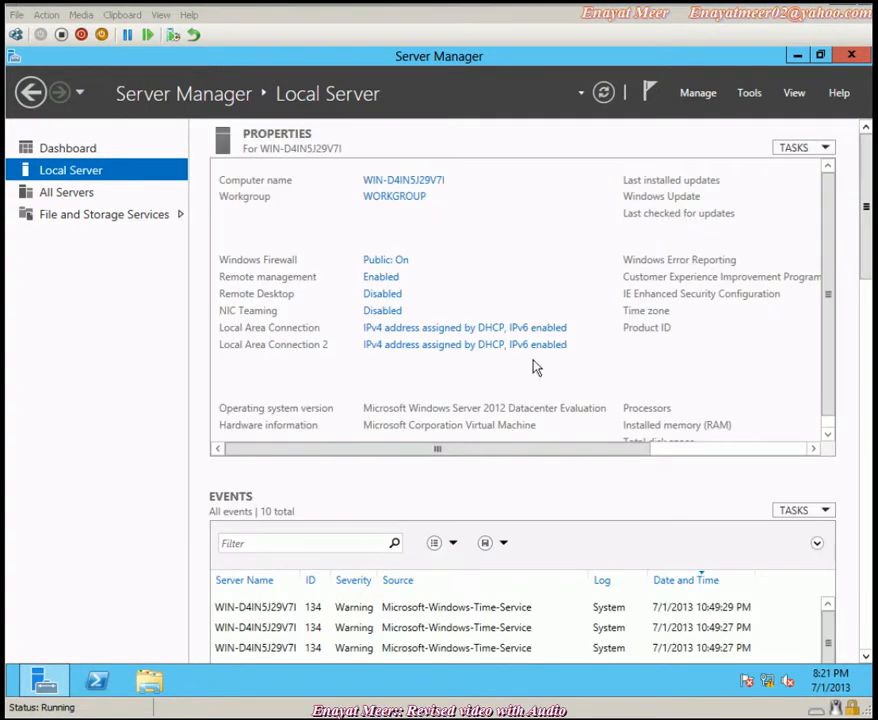
- Rename the computer from WIN-D4IN5J29V7I to LON-SVR3 and acknowledge the restart notice
left_click(399, 182)
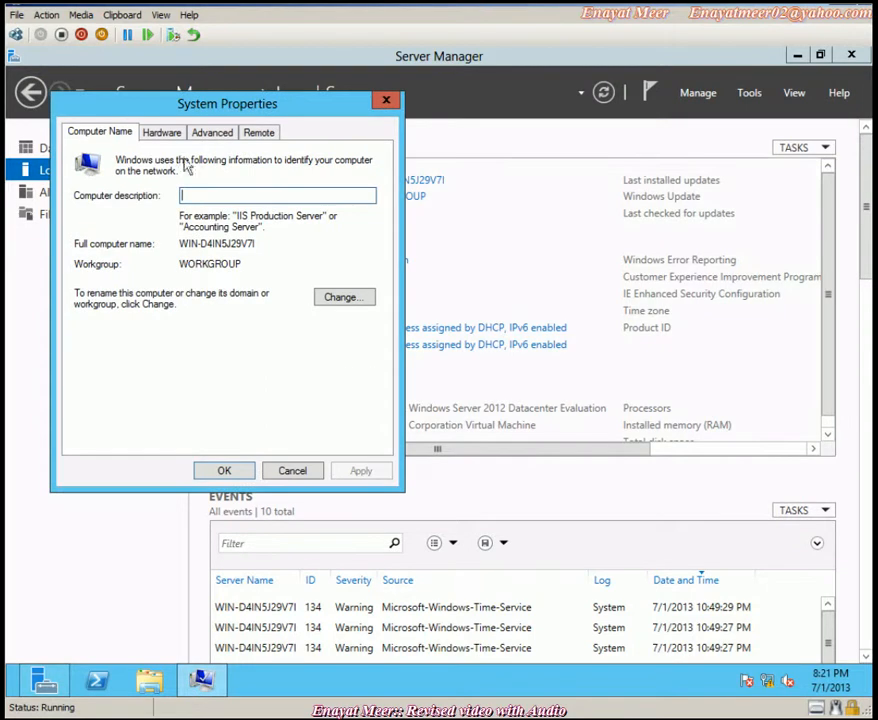
left_click(341, 297)
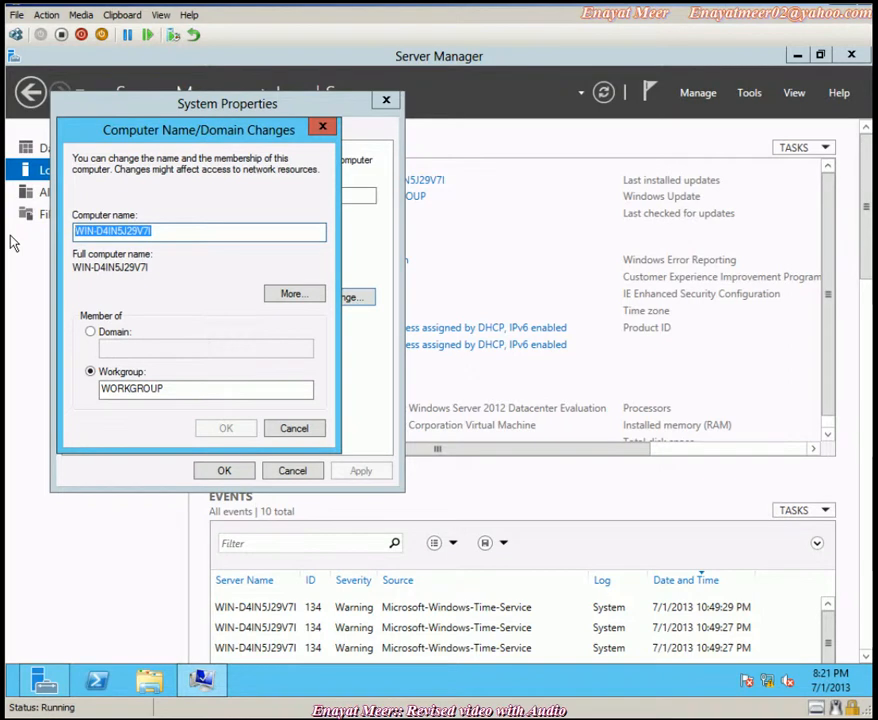
type("LON")
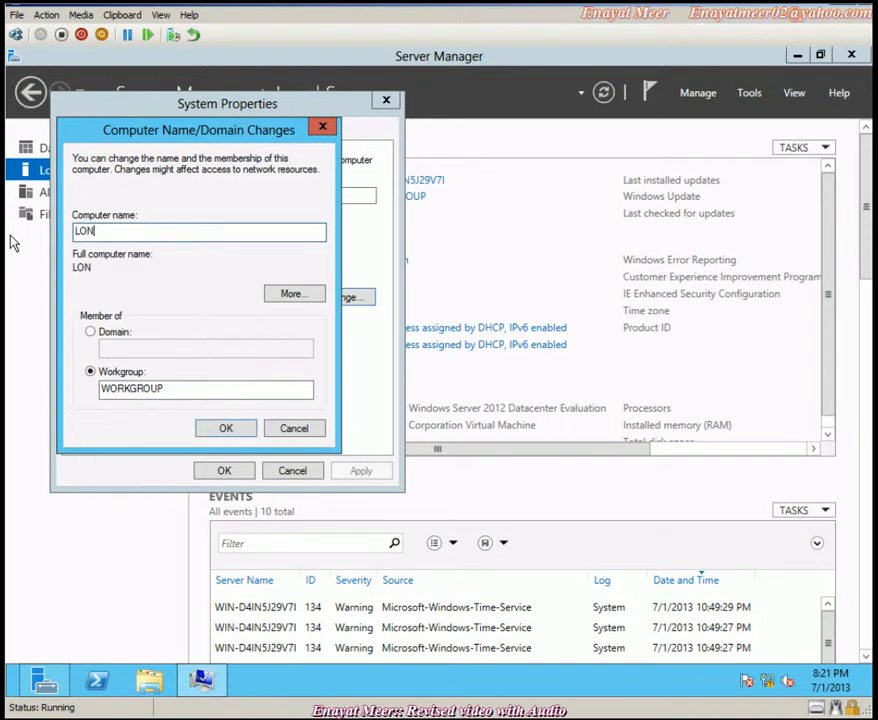
type("-S")
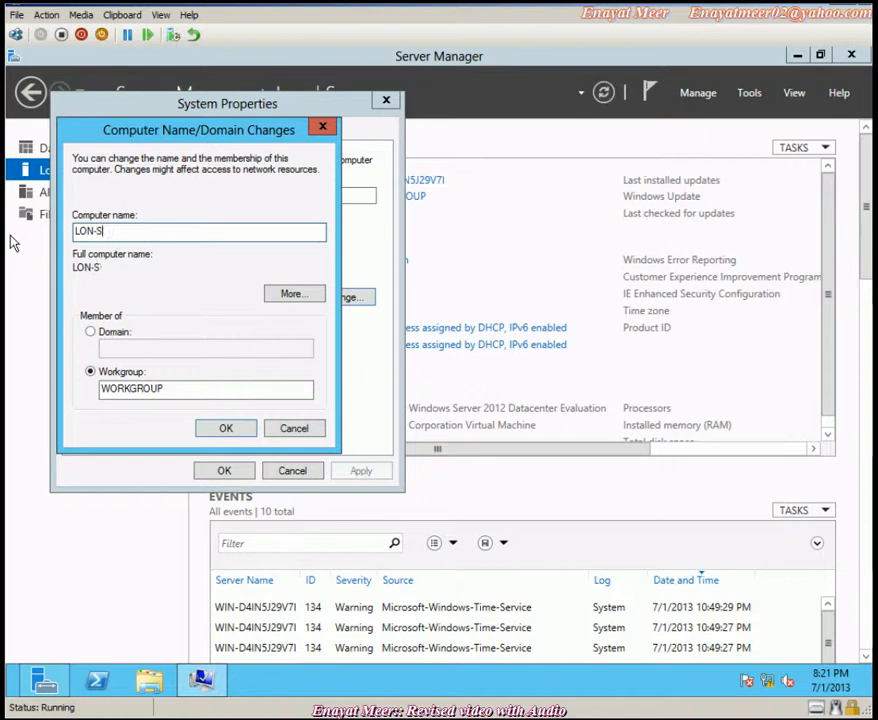
type("VR3")
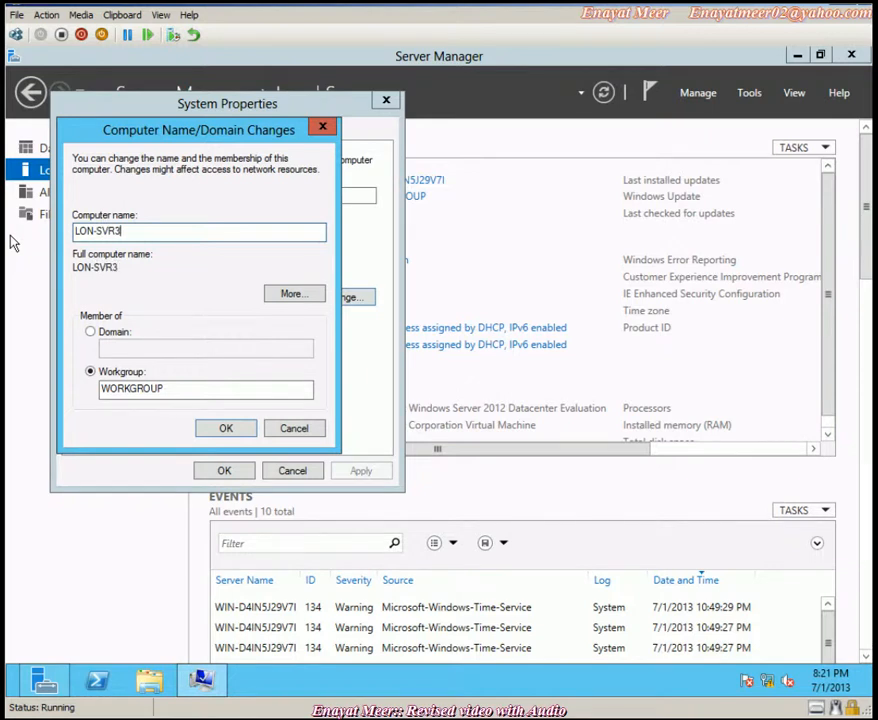
left_click(227, 429)
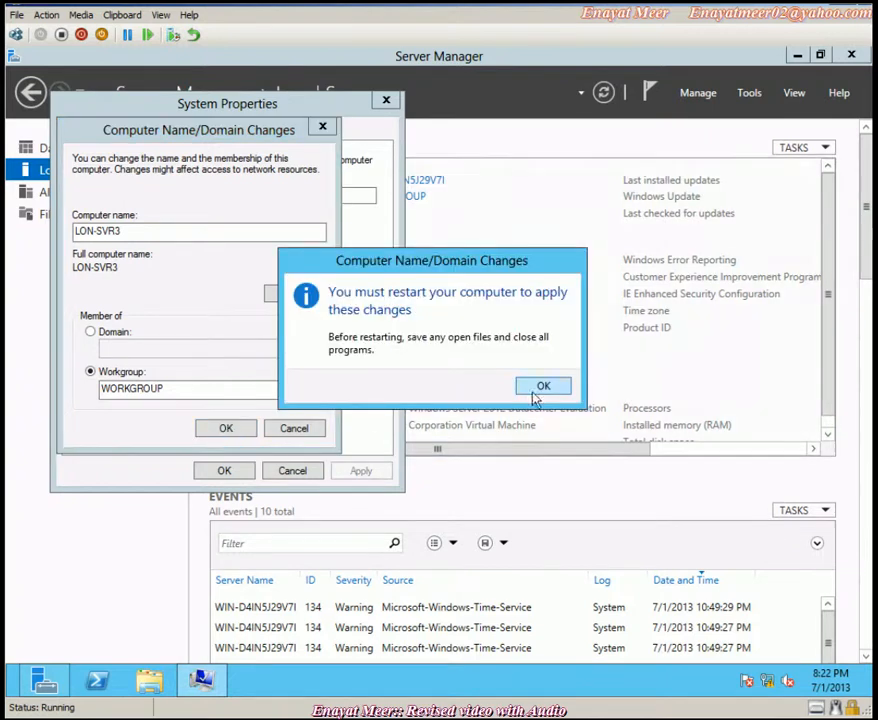
left_click(533, 385)
- Close System Properties and restart the server now to apply the rename
left_click(223, 470)
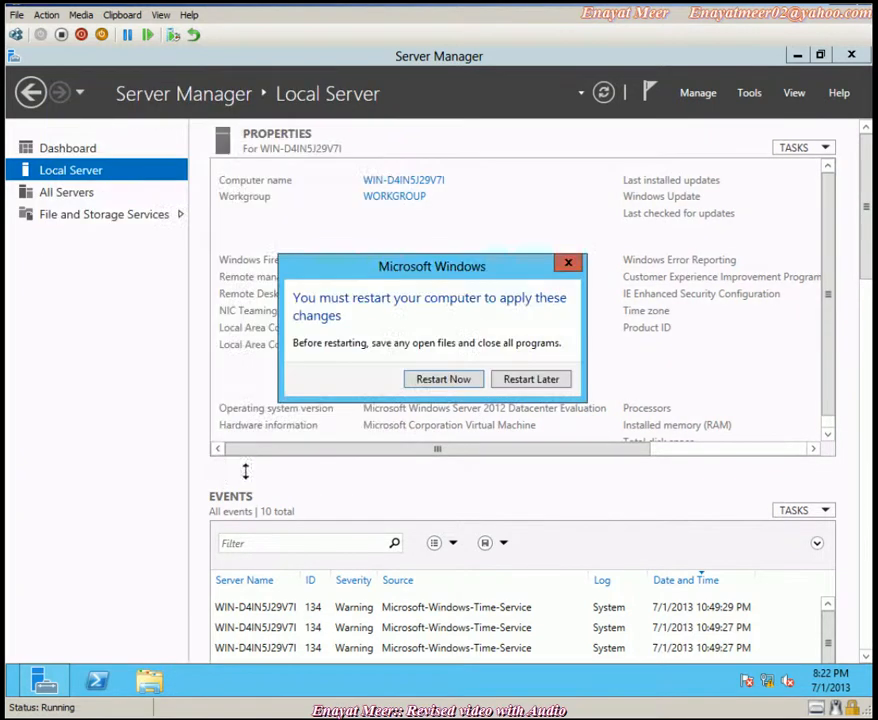
left_click_drag(510, 265, 553, 522)
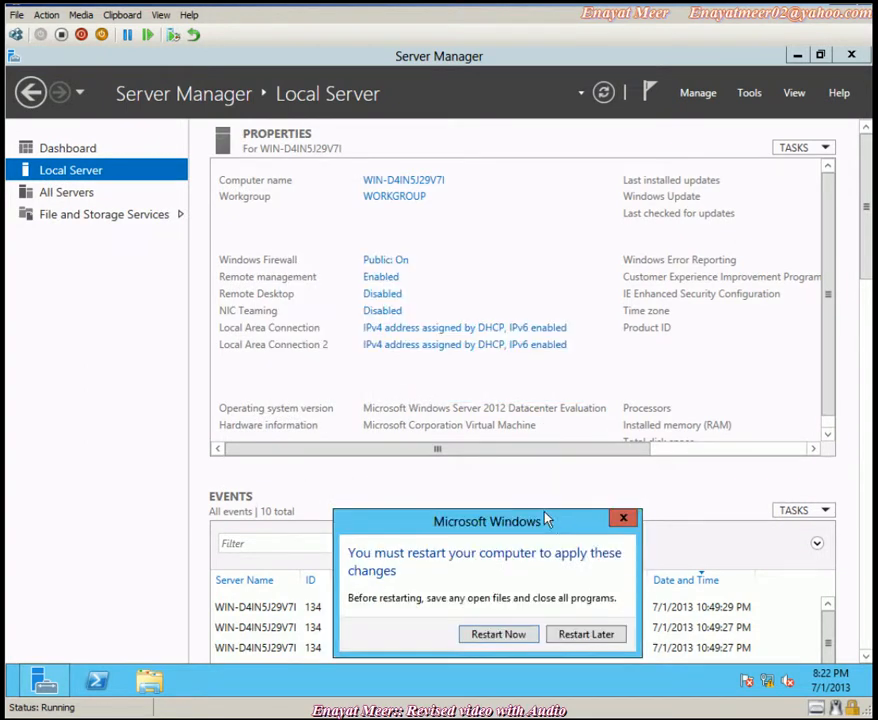
left_click_drag(527, 524, 513, 176)
left_click(480, 281)
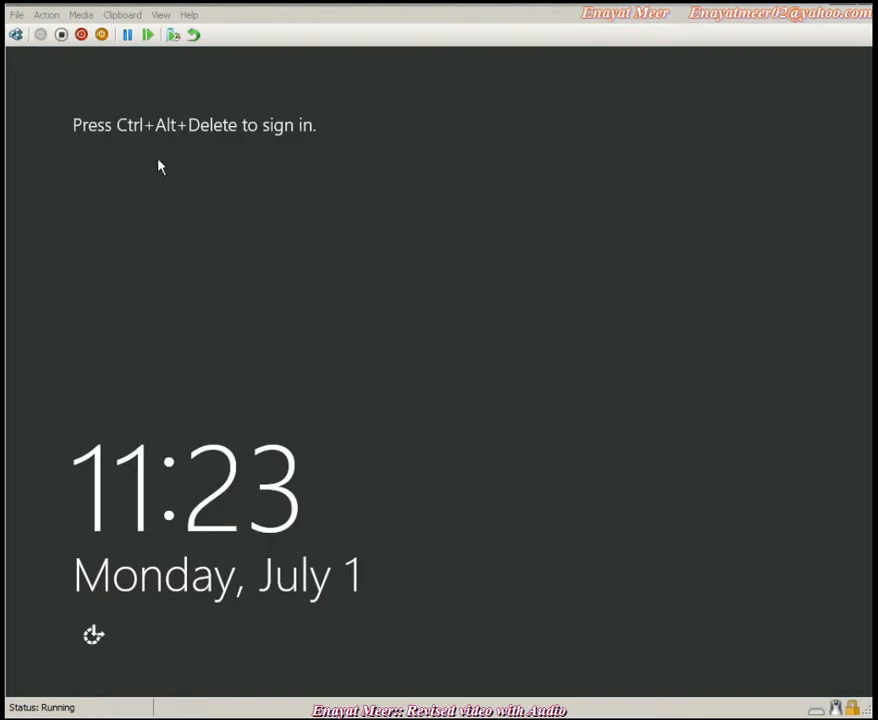
- Send Ctrl+Alt+Delete and sign back in as Administrator with the password
left_click(47, 15)
left_click(52, 31)
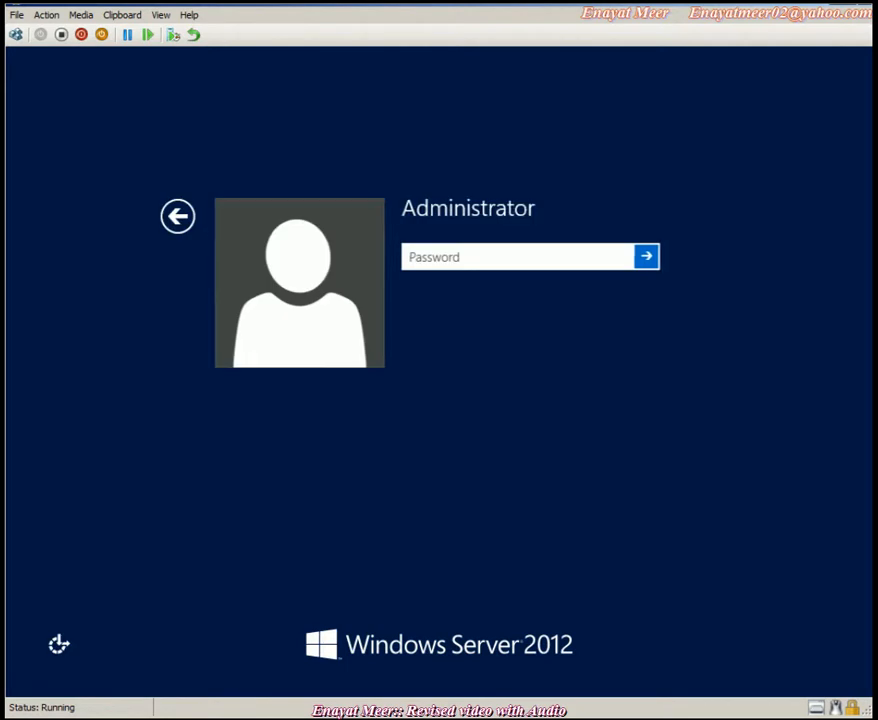
type("********")
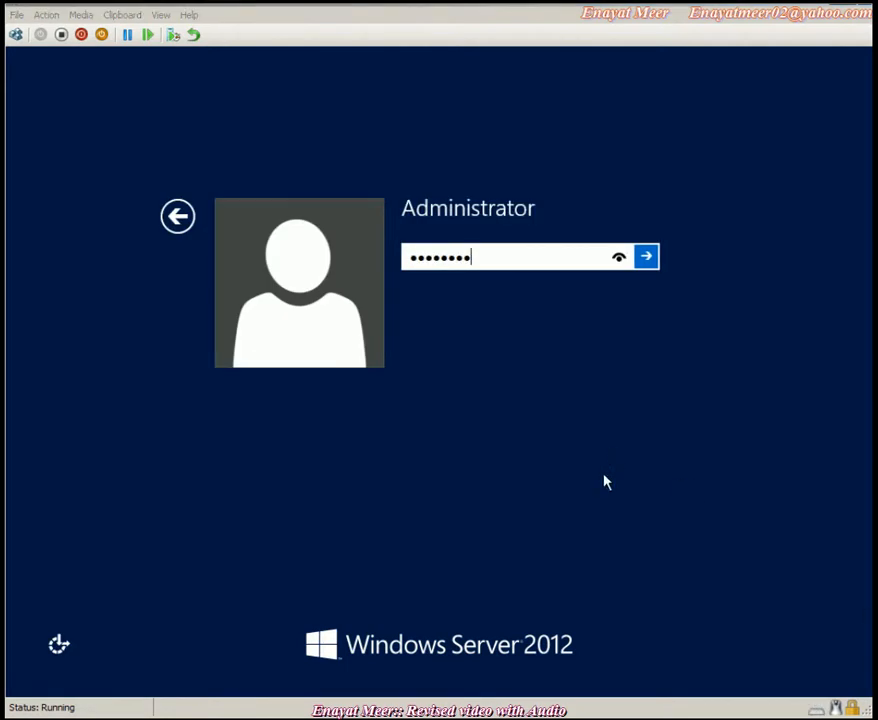
left_click(648, 257)
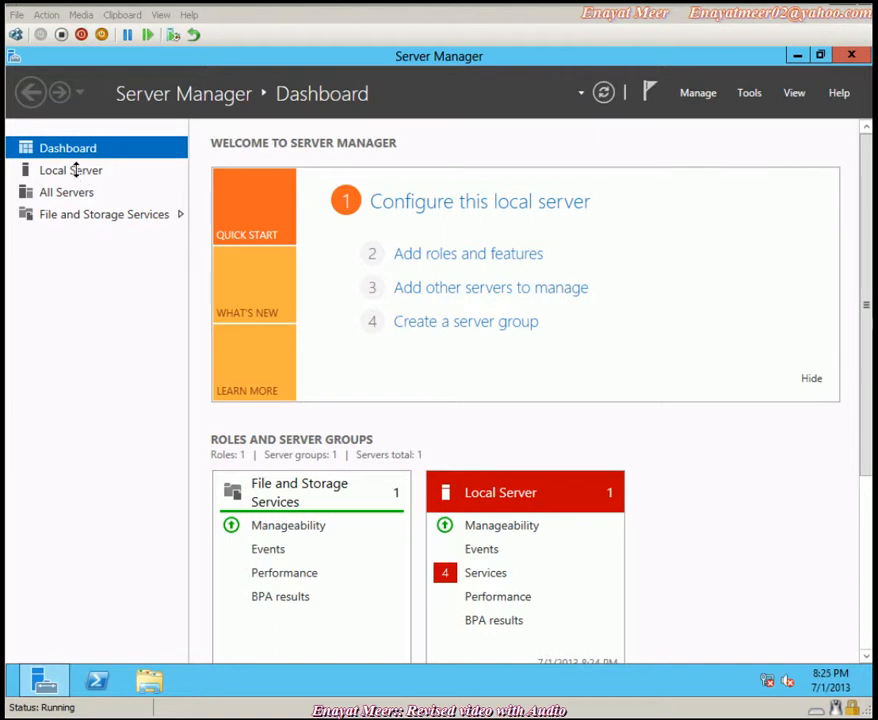
- Show the Local Server page confirming the name LON-SVR3, then the taskbar calendar
left_click(67, 174)
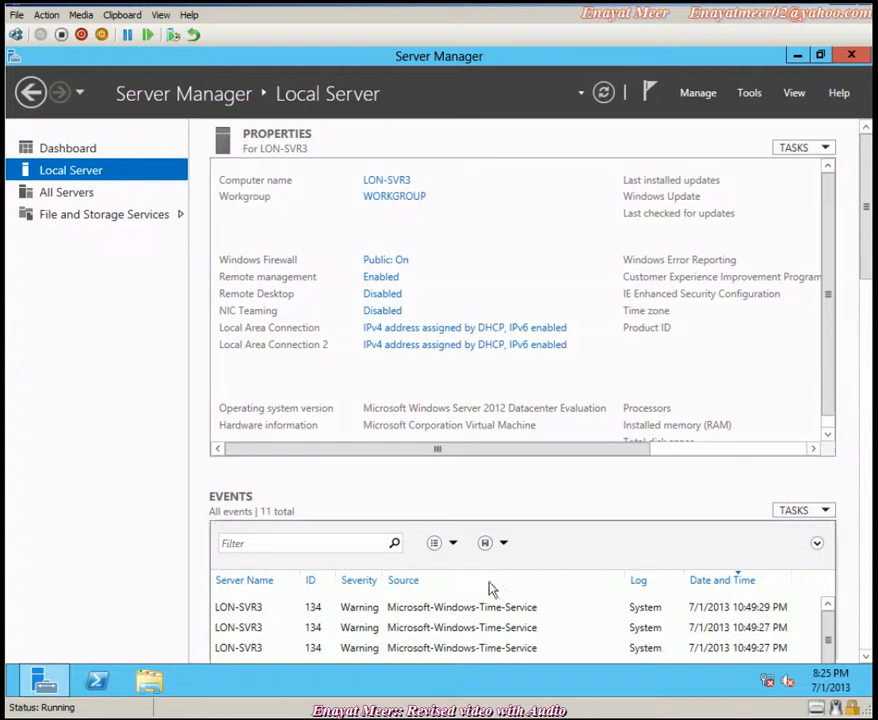
left_click(829, 680)
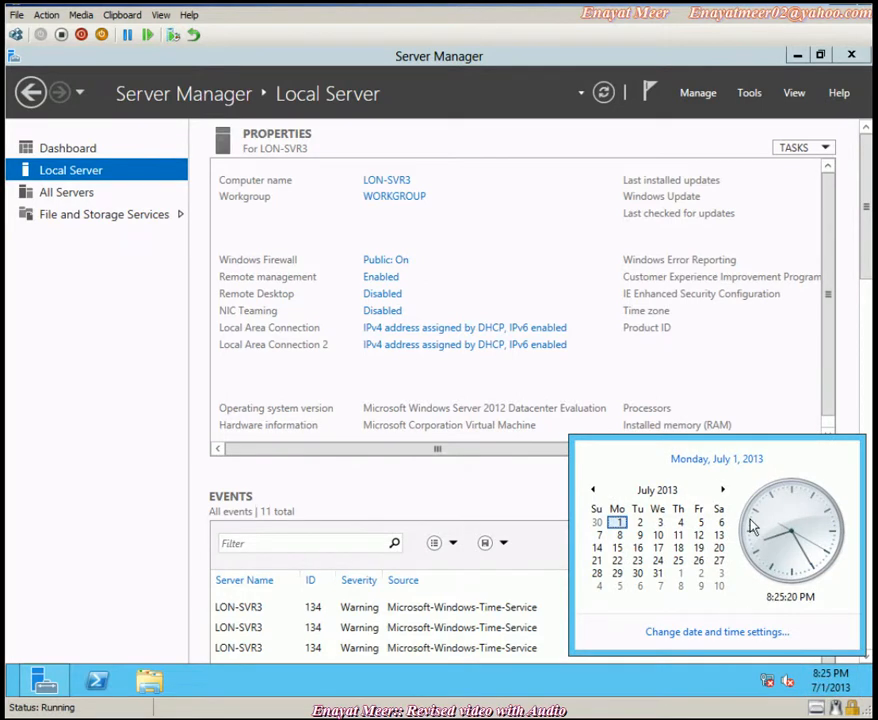
- Open the server's date and time settings, then discard an attempted hour edit
left_click(722, 638)
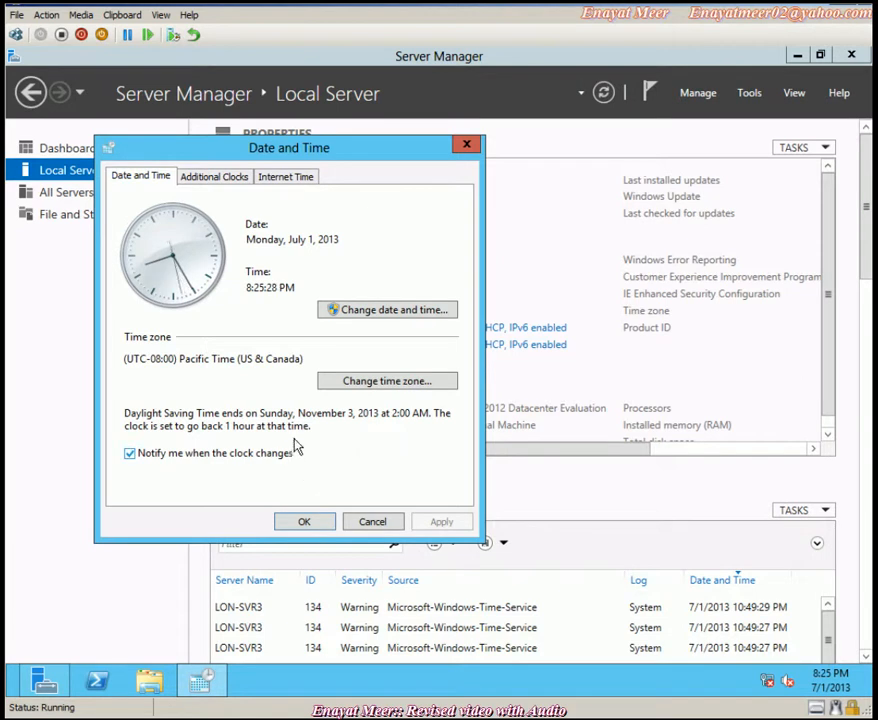
left_click(386, 312)
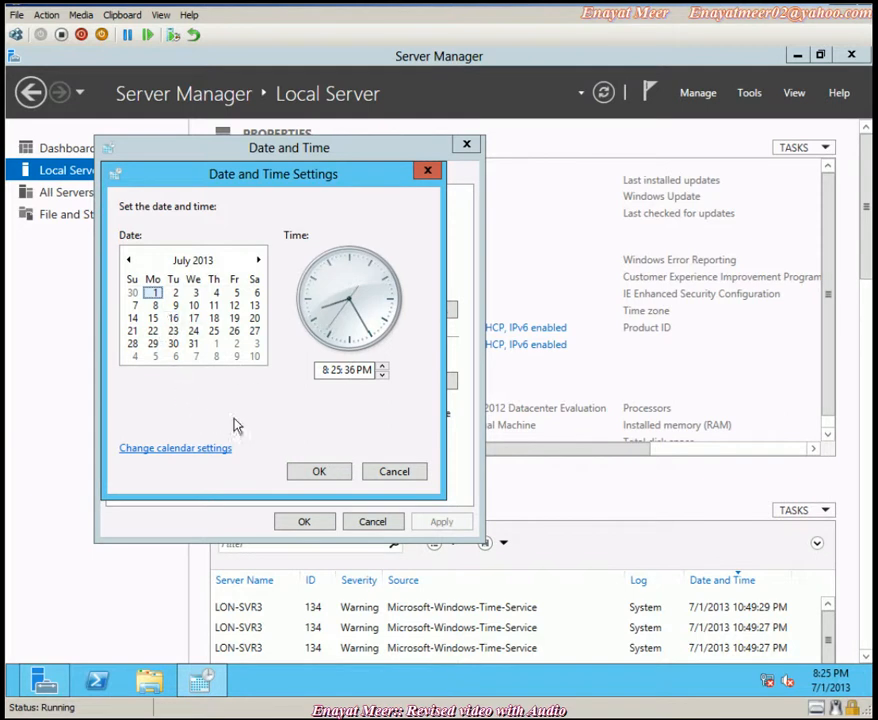
left_click(324, 370)
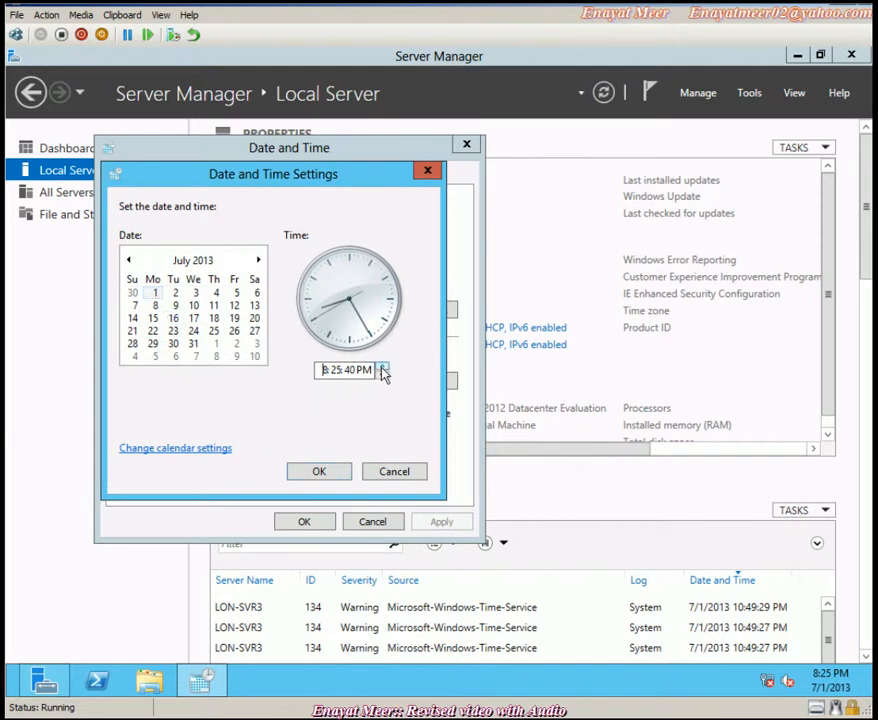
left_click(397, 472)
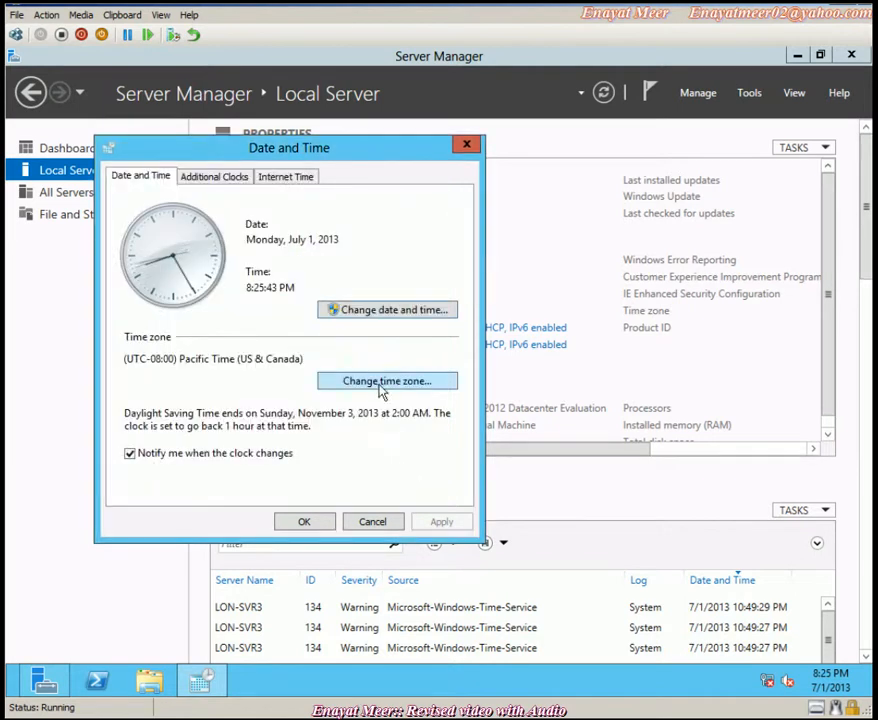
- Choose (UTC-05:00) Eastern Time (US & Canada) from the time zone list
left_click(382, 387)
left_click(451, 249)
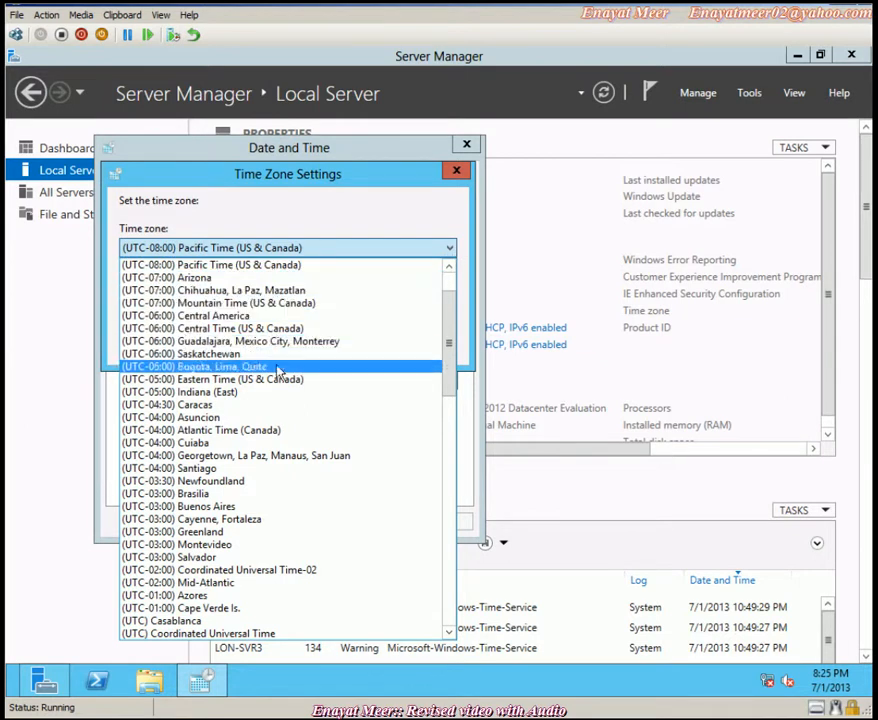
left_click_drag(447, 372, 443, 416)
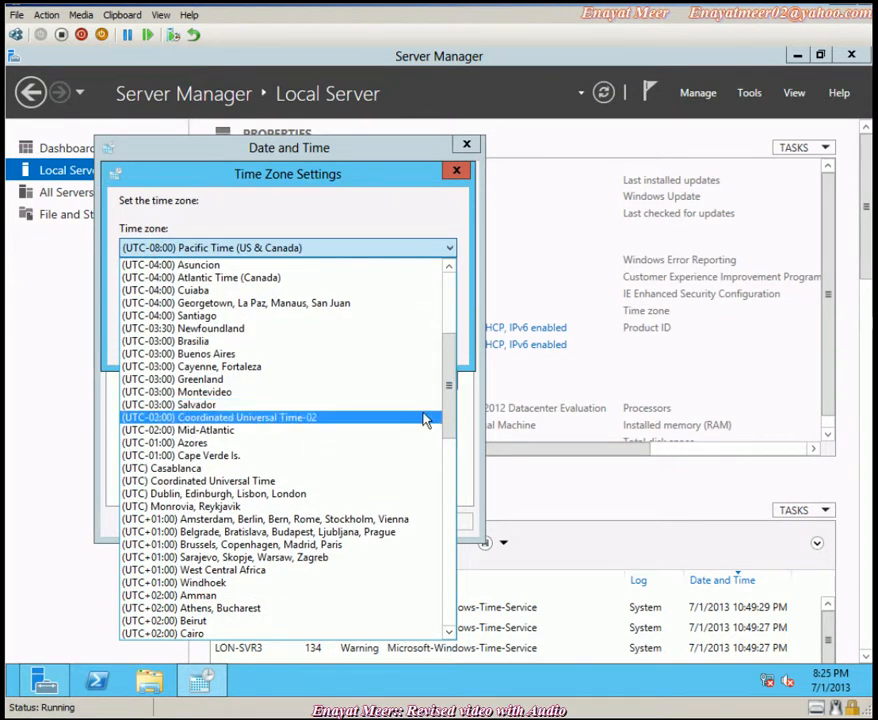
scroll(423, 420, "down", 5)
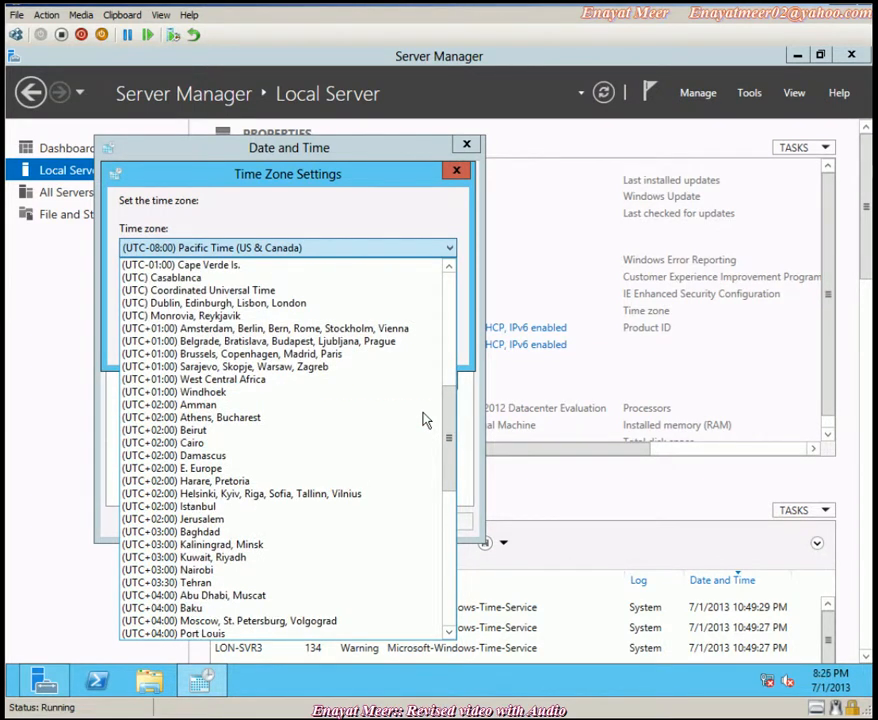
scroll(423, 420, "up", 2)
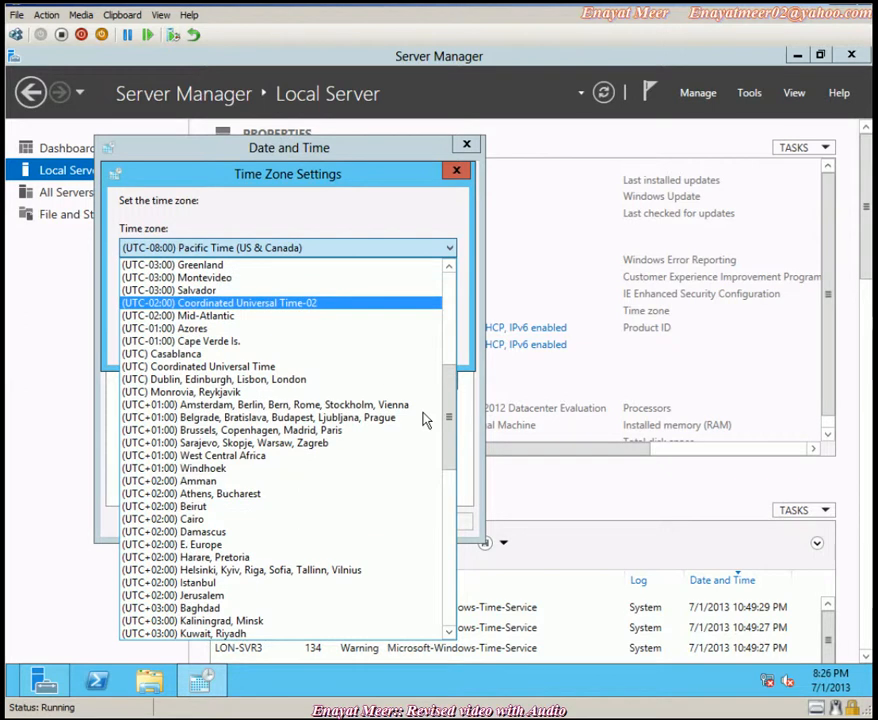
scroll(423, 420, "up", 1)
scroll(423, 420, "up", 1)
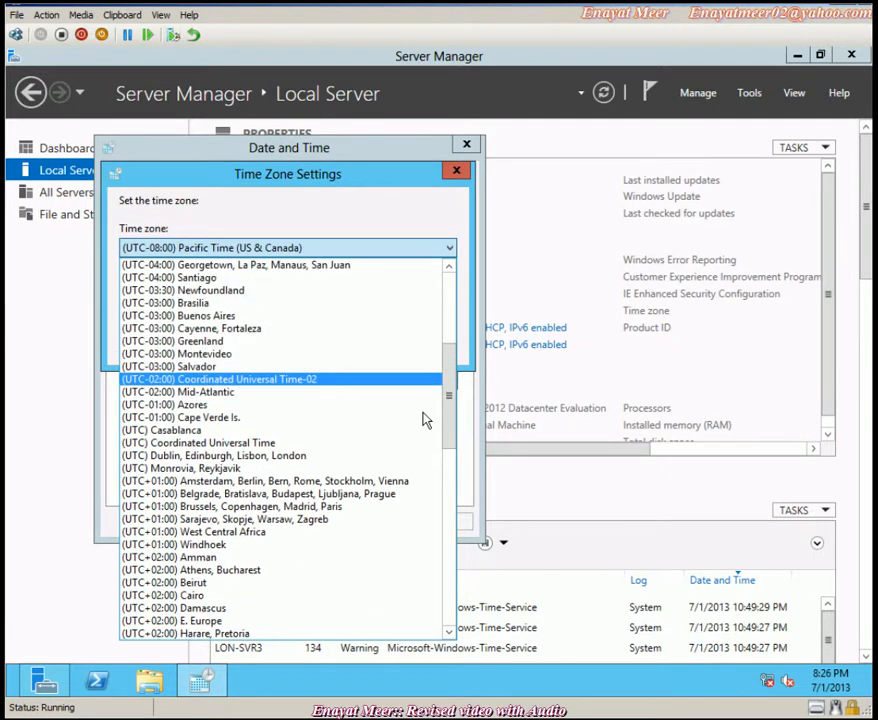
scroll(423, 420, "up", 3)
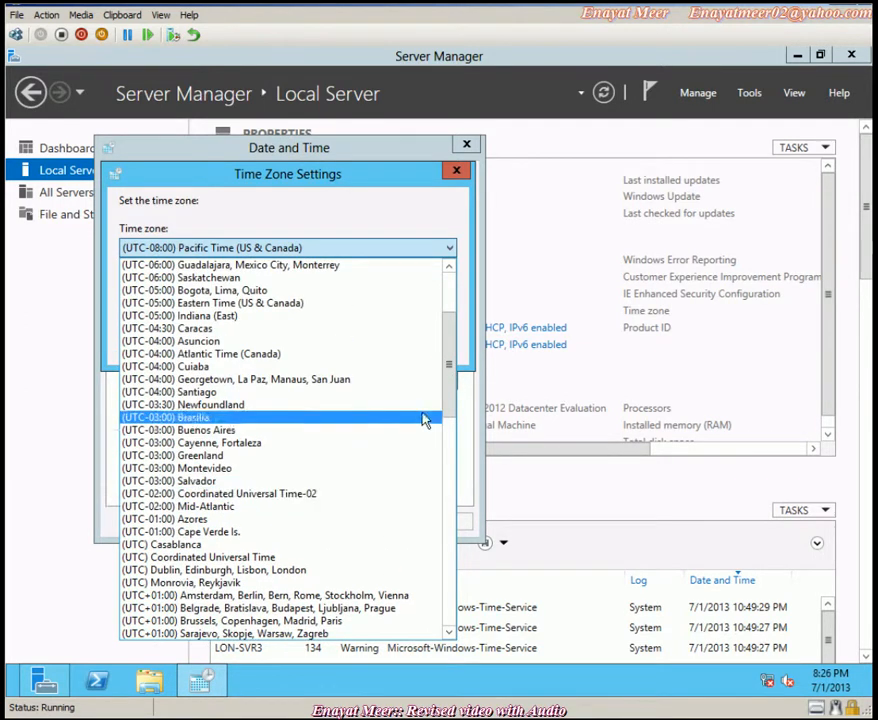
left_click(263, 308)
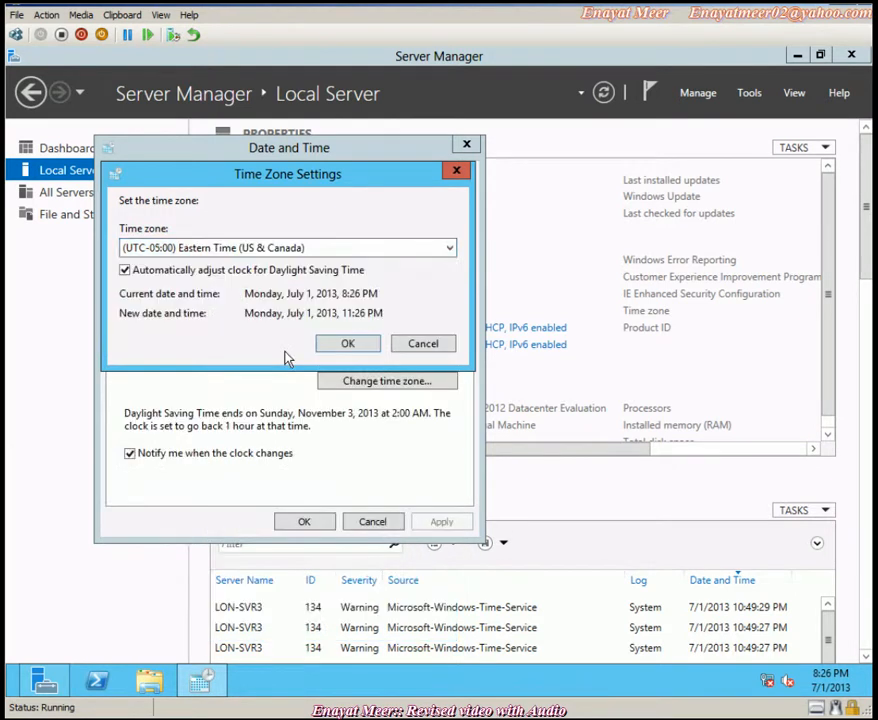
- Confirm the Eastern Time zone, check the clock reads 11:26 PM, and close Date and Time
left_click(340, 345)
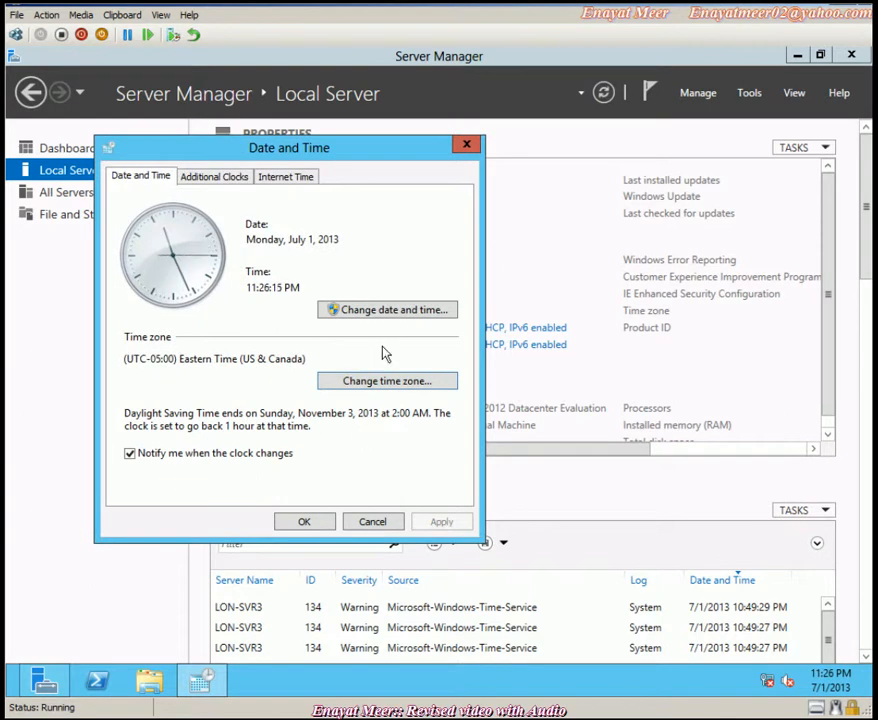
left_click(374, 312)
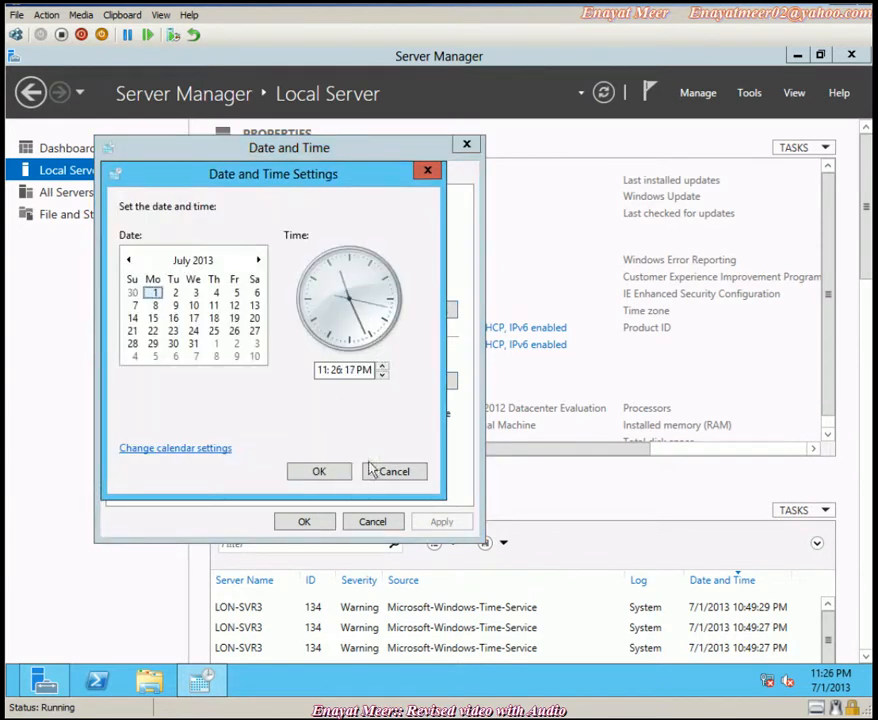
left_click(331, 471)
left_click(324, 523)
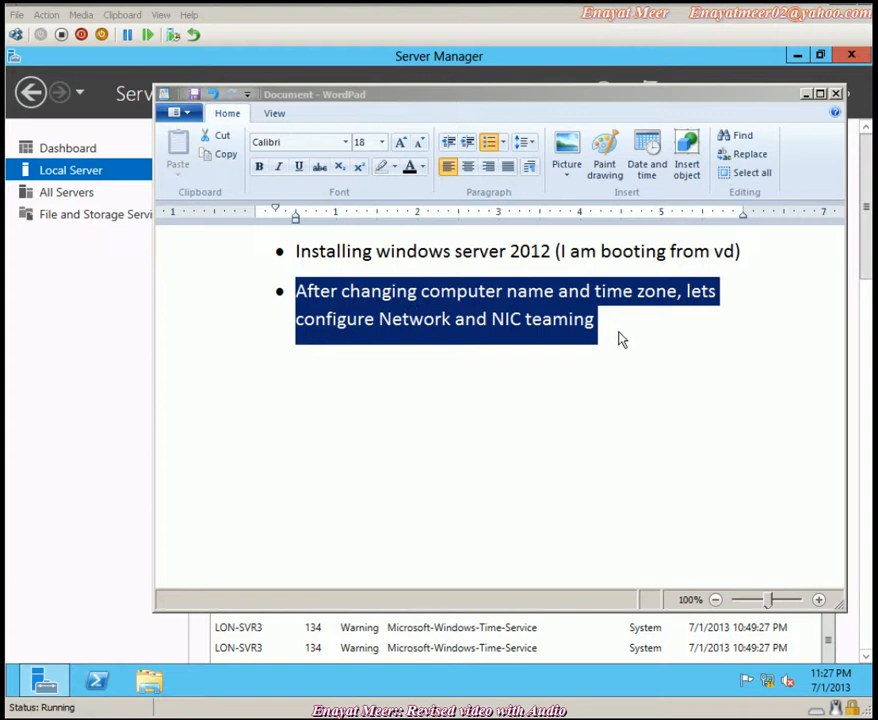
- Add an empty bullet after the NIC teaming note in WordPad and minimize the notes
left_click(619, 331)
left_click(617, 332)
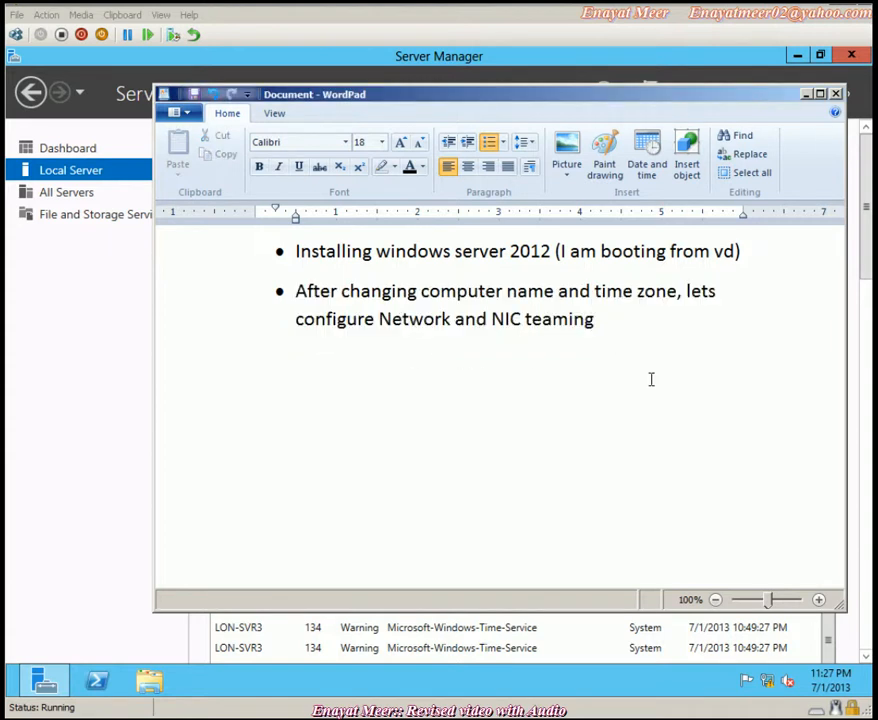
key("Return")
left_click(808, 96)
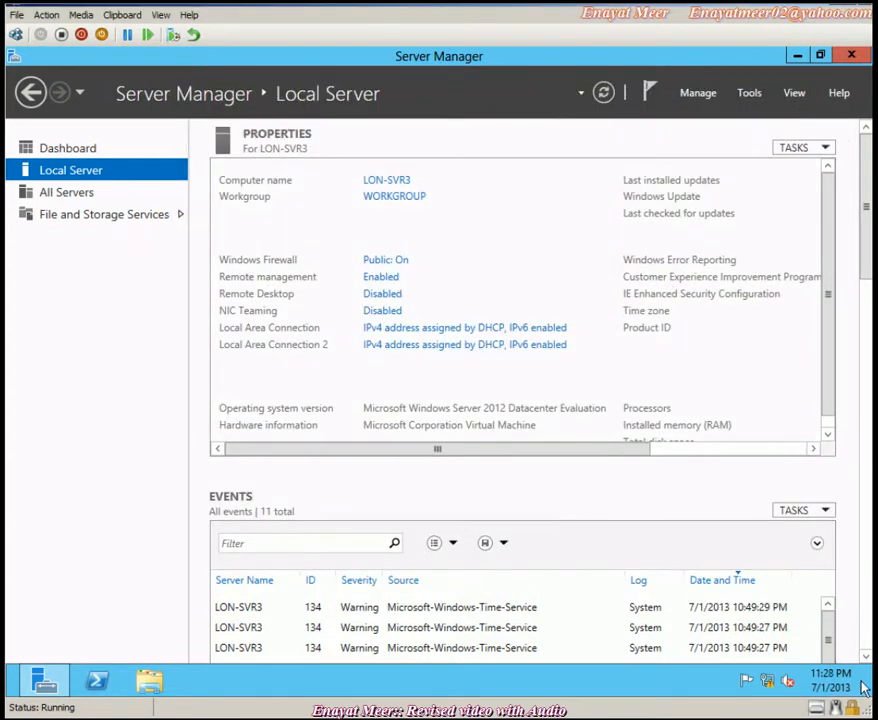
- Bring Server Manager back into view and launch Command Prompt by searching for cmd
mouse_move(864, 688)
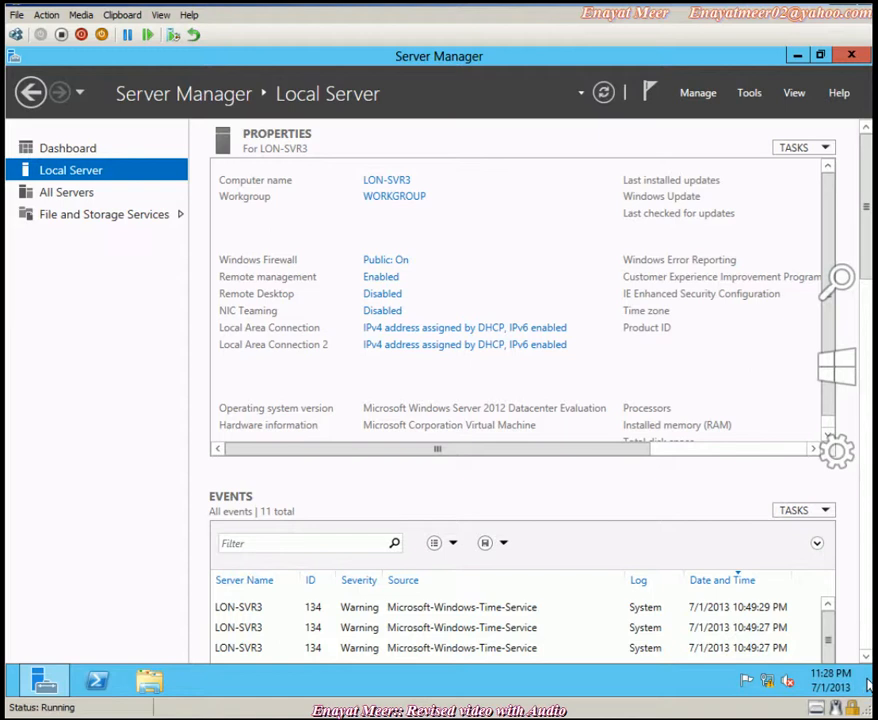
left_click(866, 684)
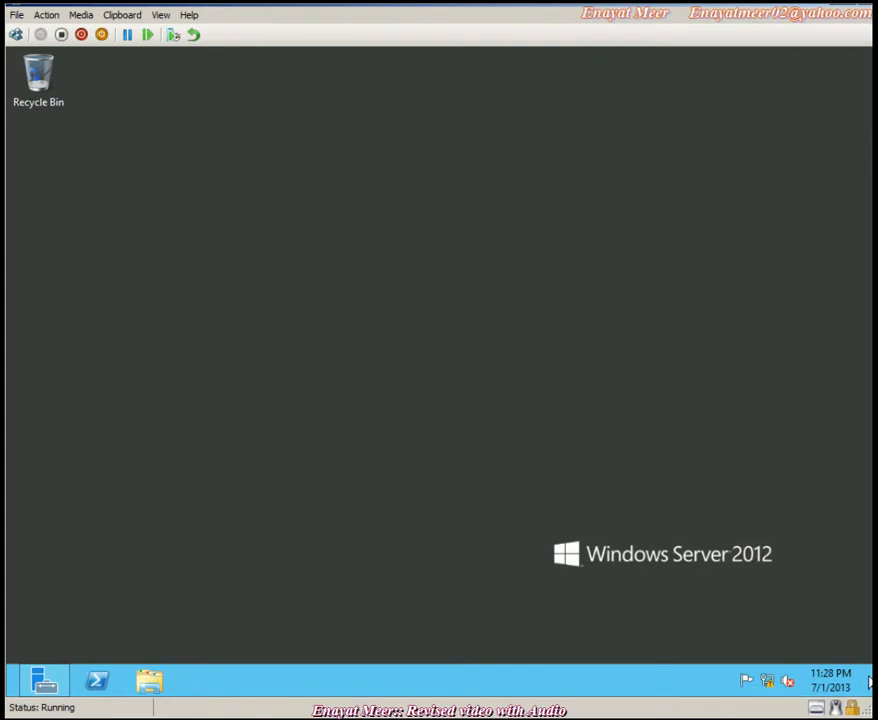
left_click(866, 684)
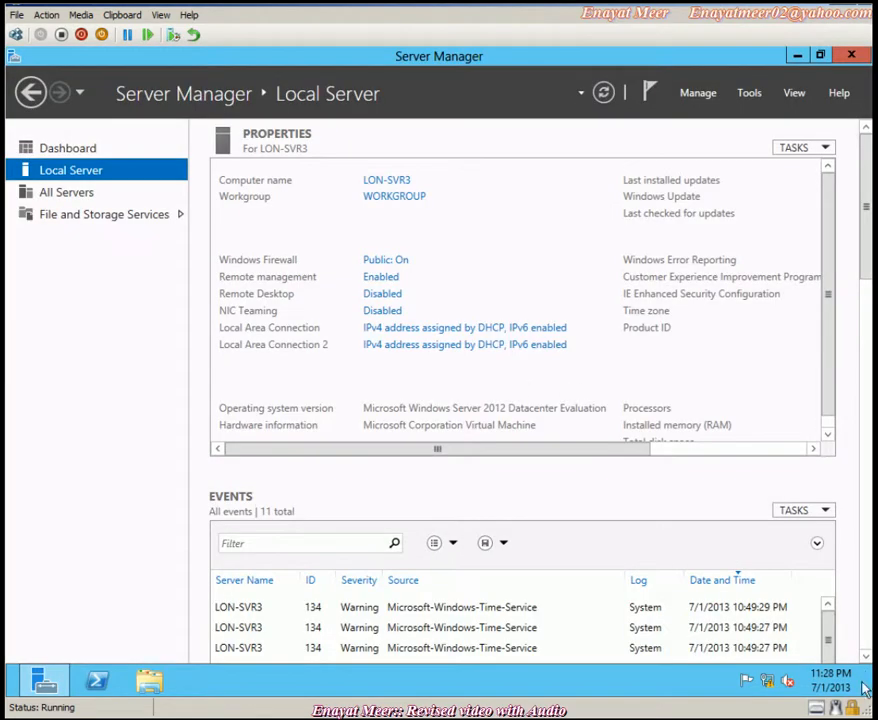
mouse_move(866, 684)
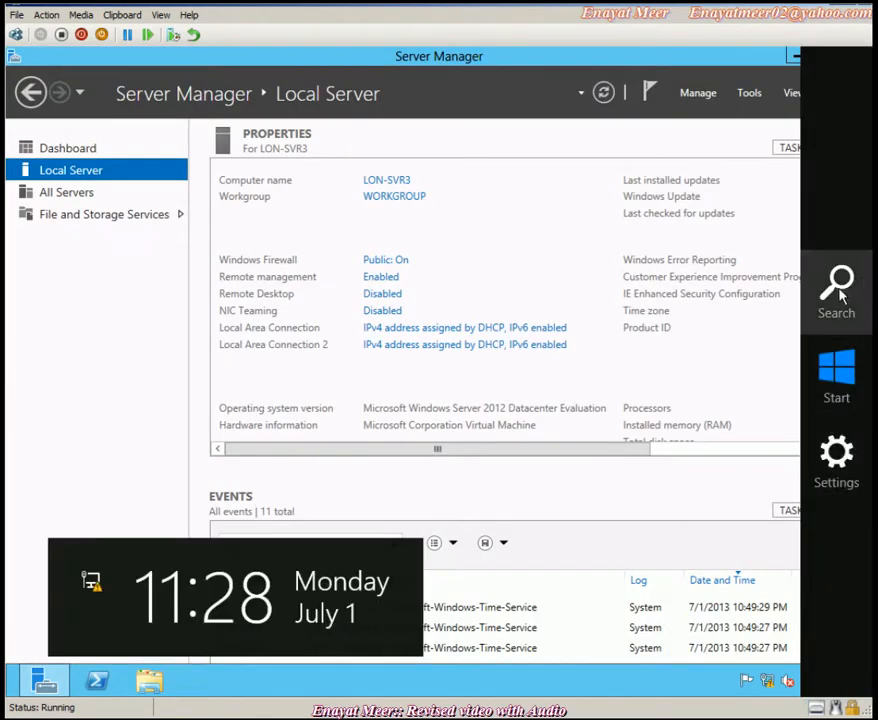
left_click(827, 304)
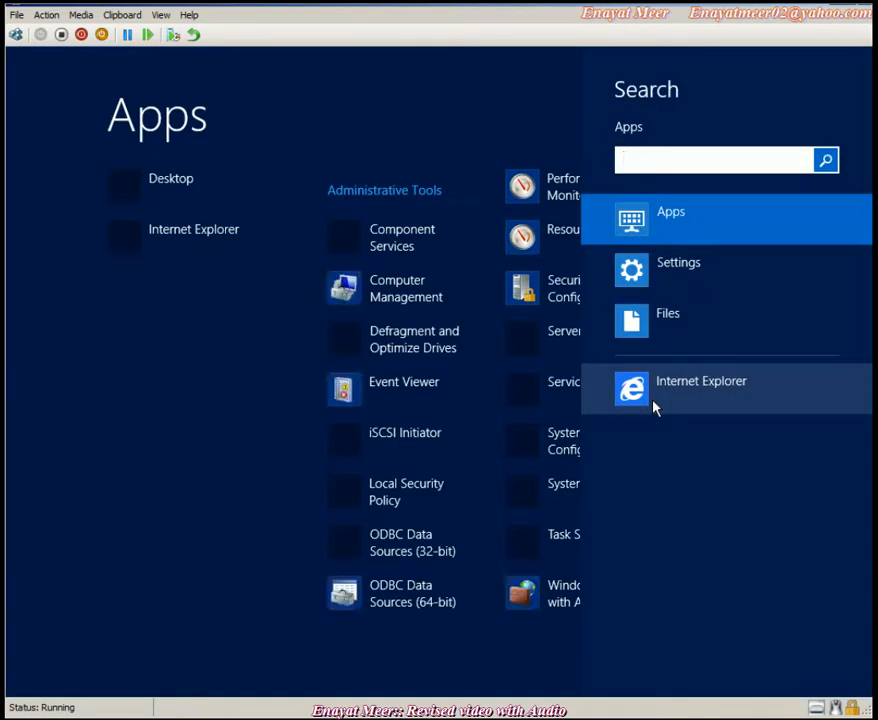
type("cmd")
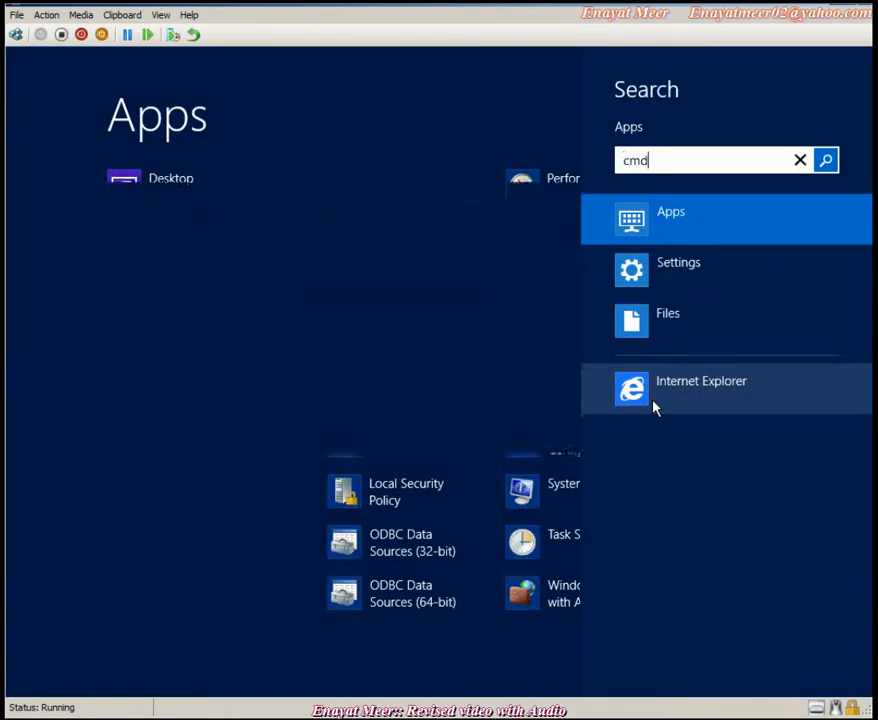
key("Return")
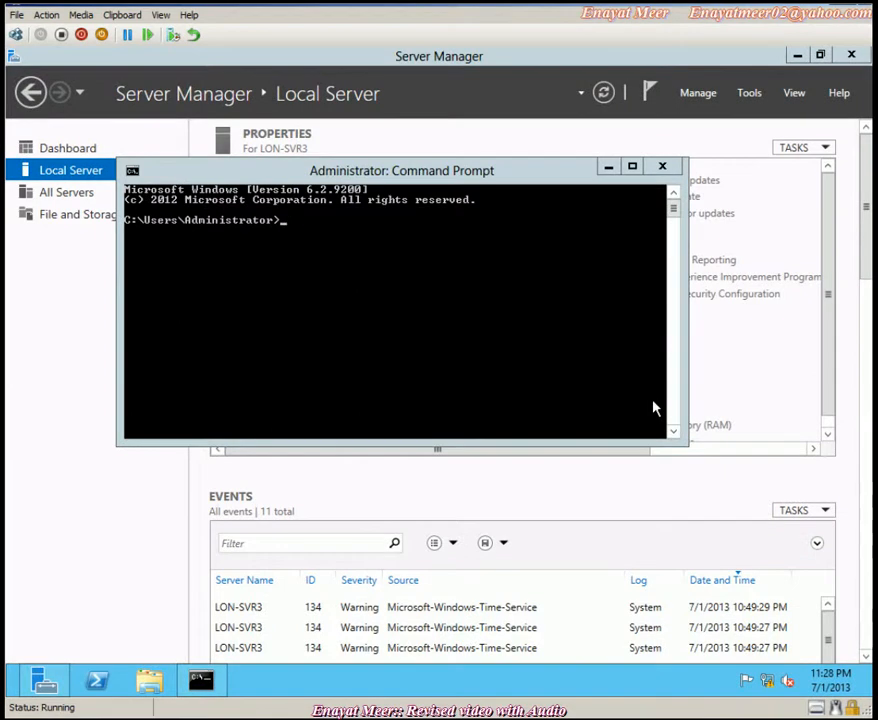
- Run hostname to confirm the name LON-SVR3, then close Command Prompt
left_click(525, 327)
type("ho")
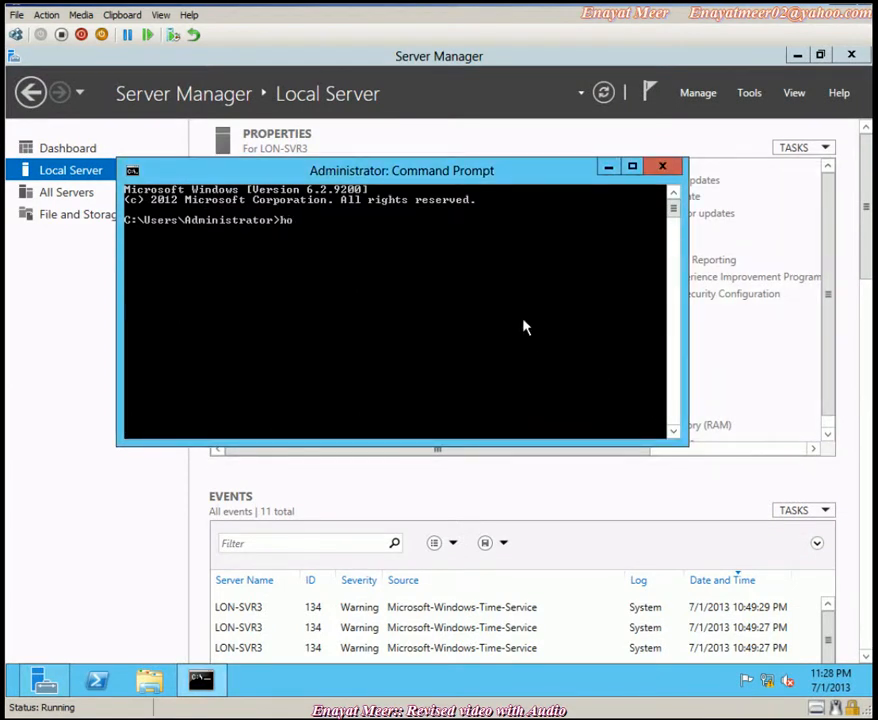
type("stname")
key("Return")
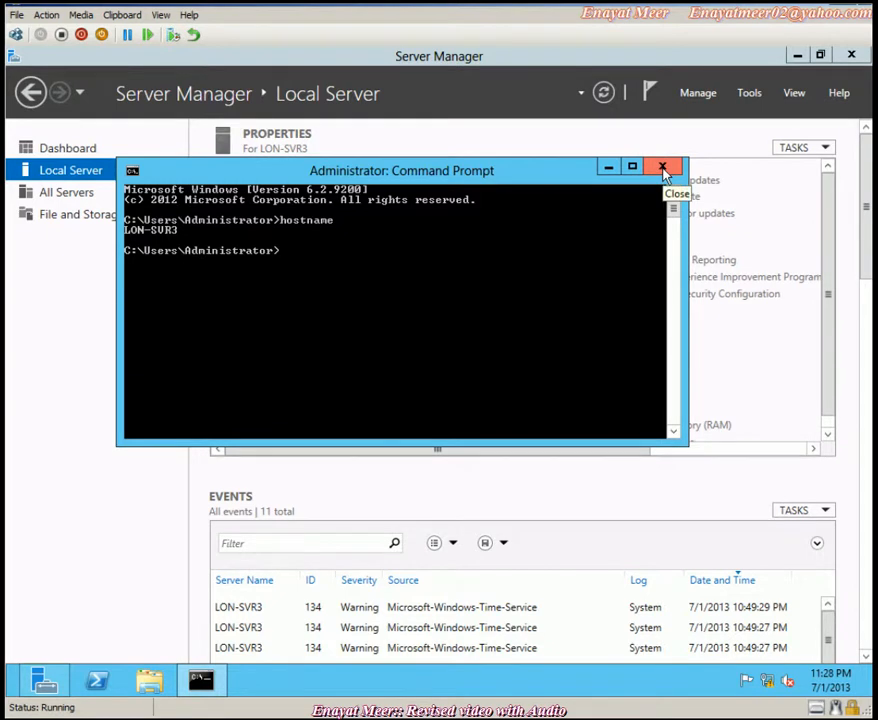
left_click(662, 170)
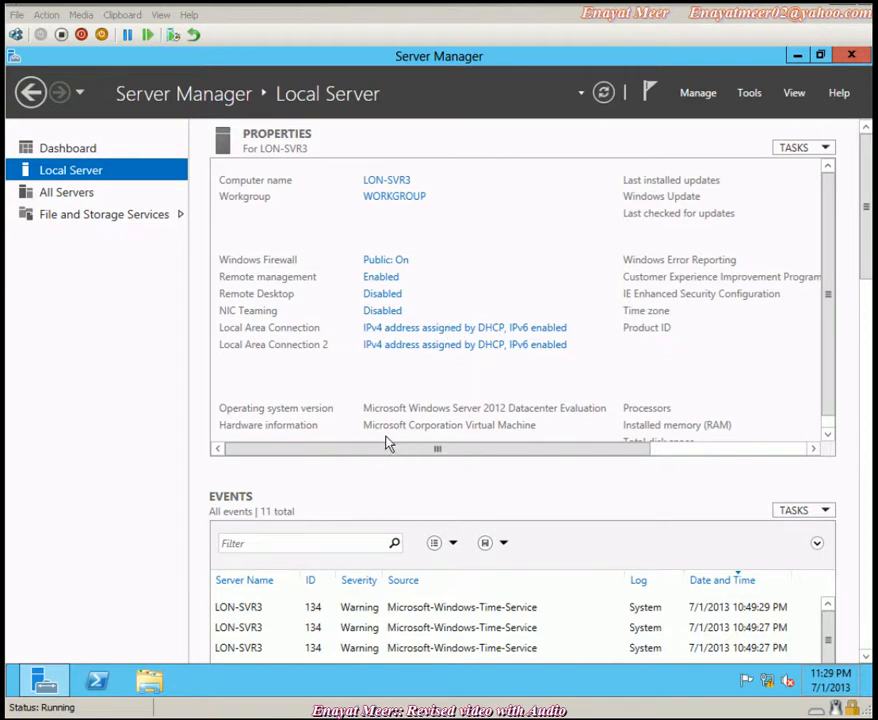
- Open NIC Teaming and add Local Area Connection and Local Area Connection 2 to a new team
left_click(381, 312)
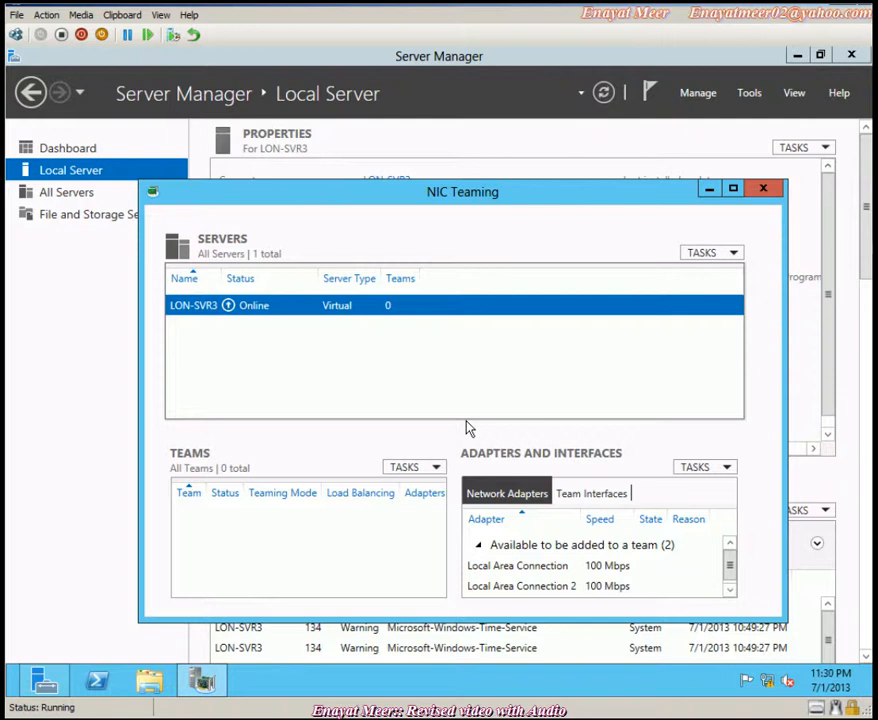
left_click(731, 591)
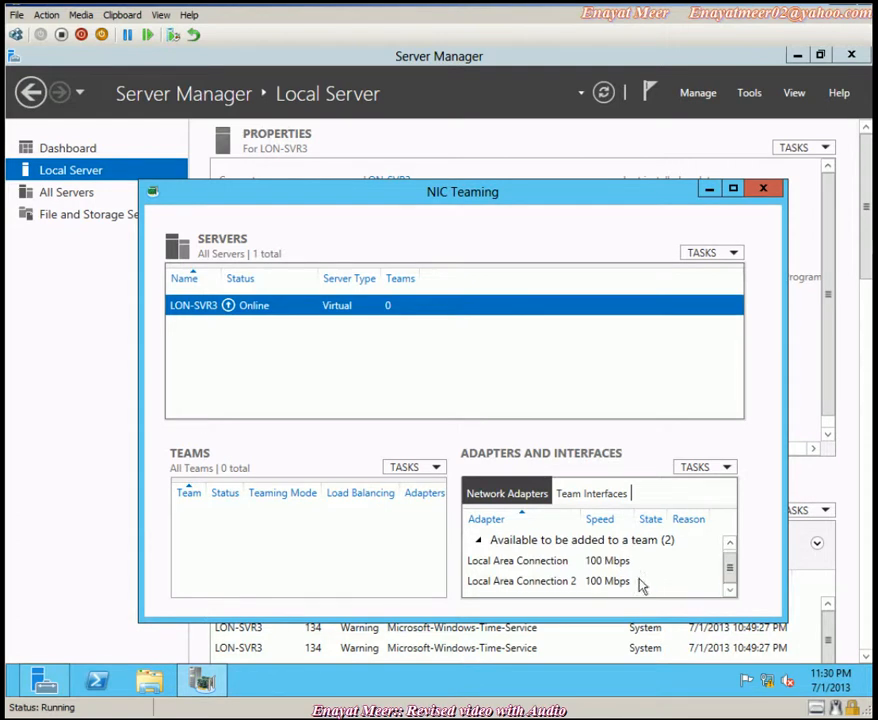
left_click(521, 566)
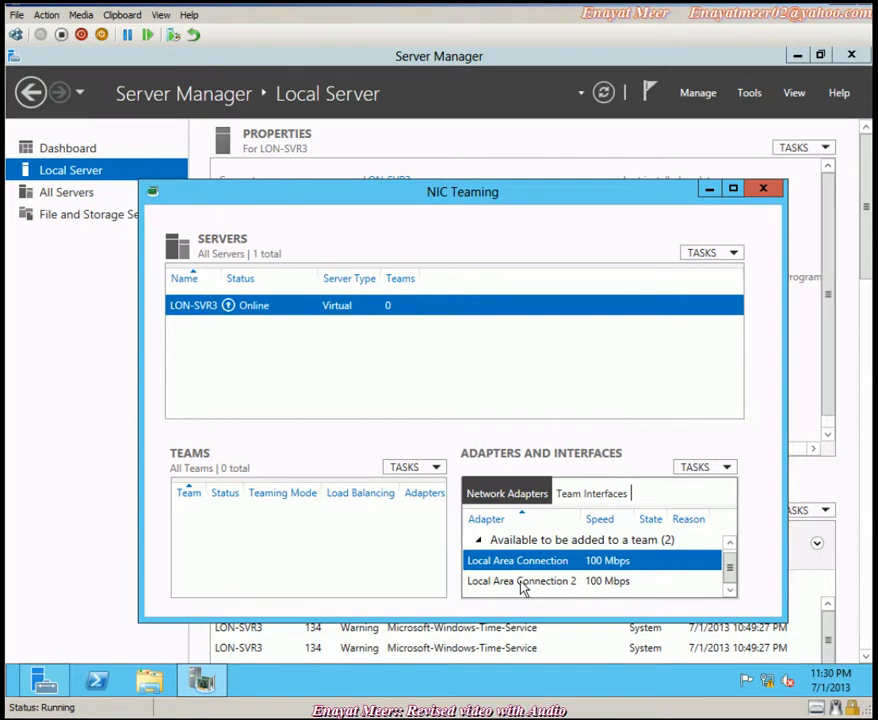
left_click(521, 588, "ctrl")
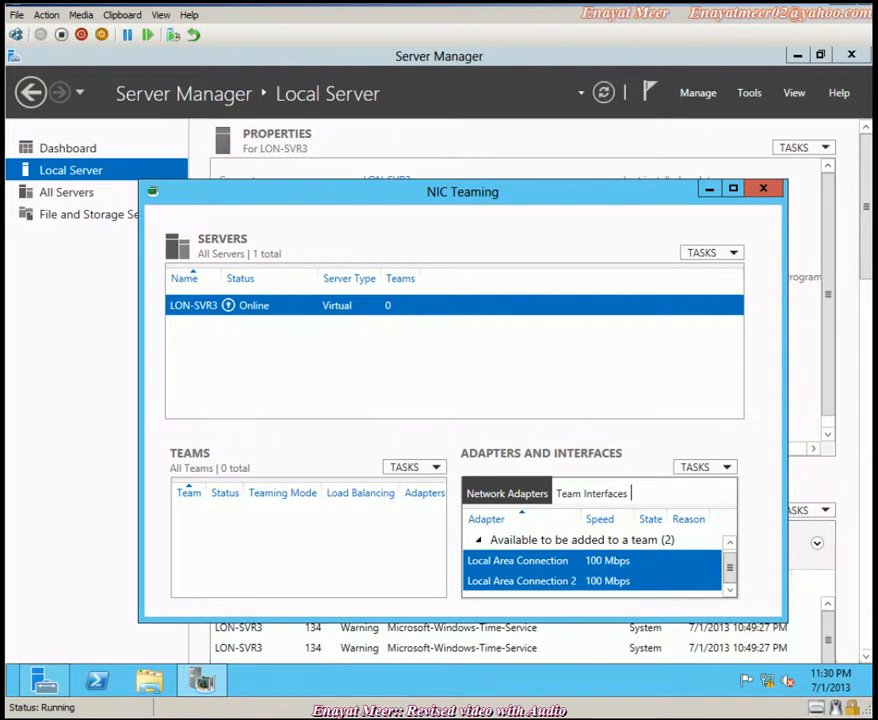
right_click(585, 577)
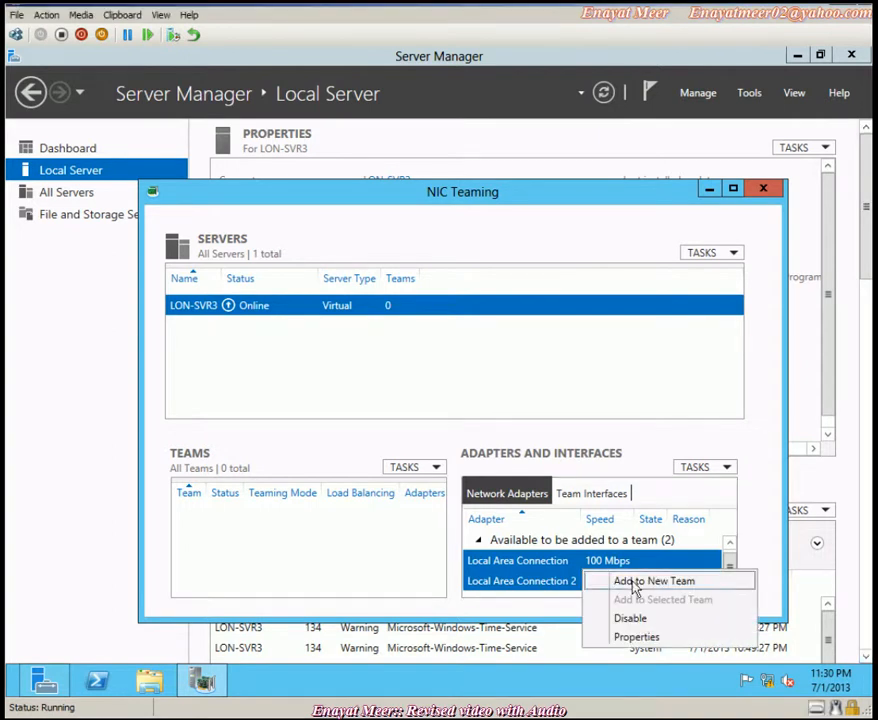
left_click(628, 581)
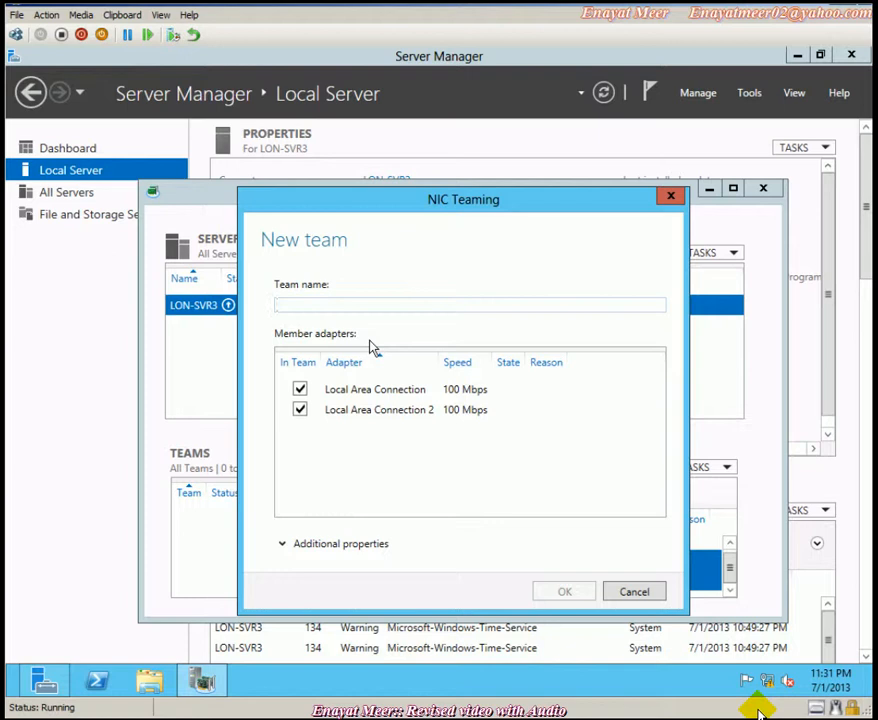
- Name the new team LON-SVR3 and create it
type("LON-")
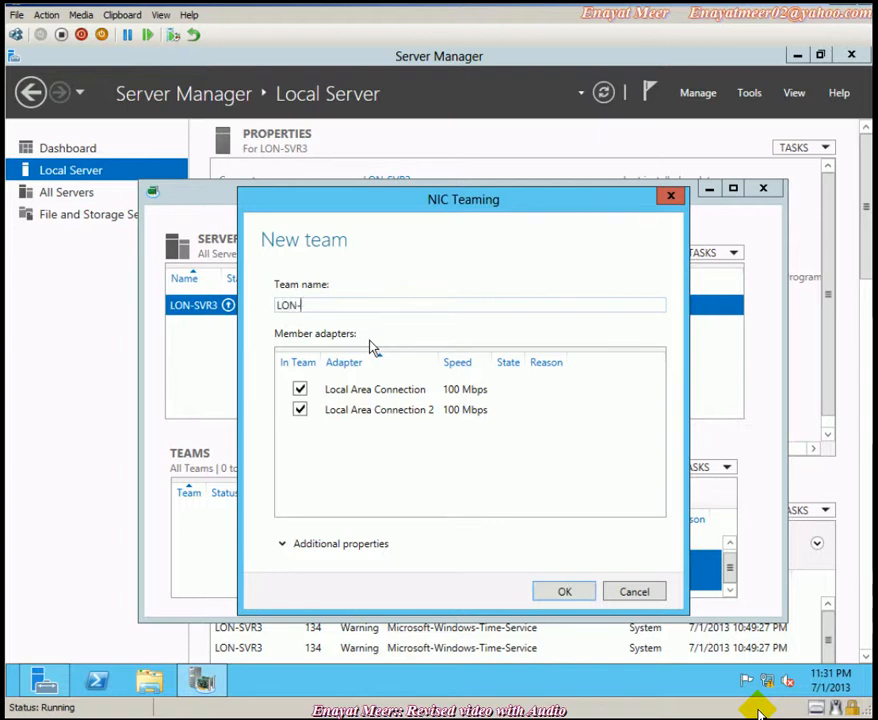
type("SVR3")
left_click(565, 592)
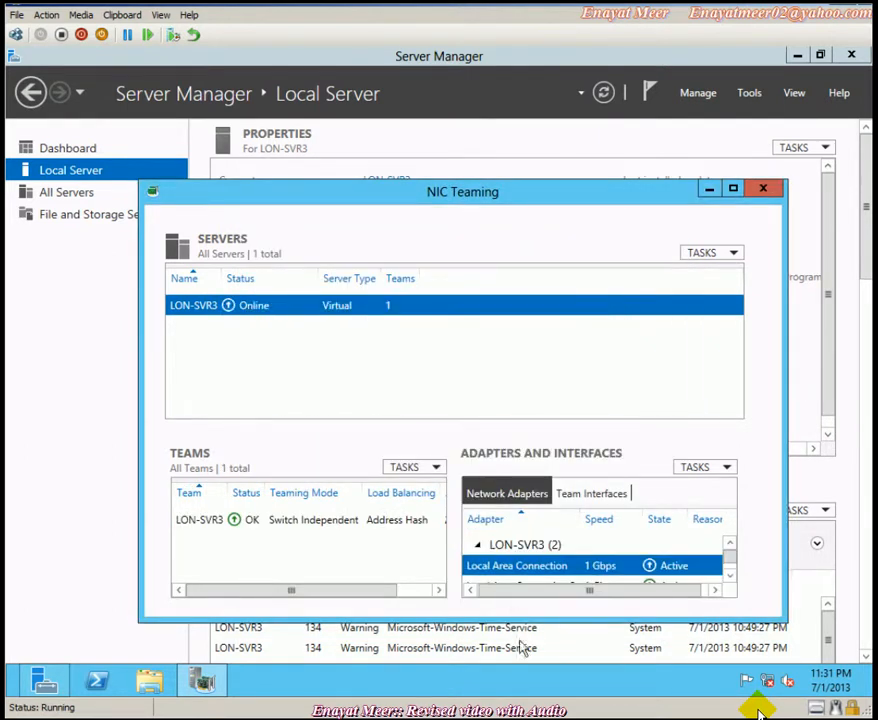
- Verify both adapters in team LON-SVR3 are Active, then close NIC Teaming
left_click(730, 578)
left_click(590, 567)
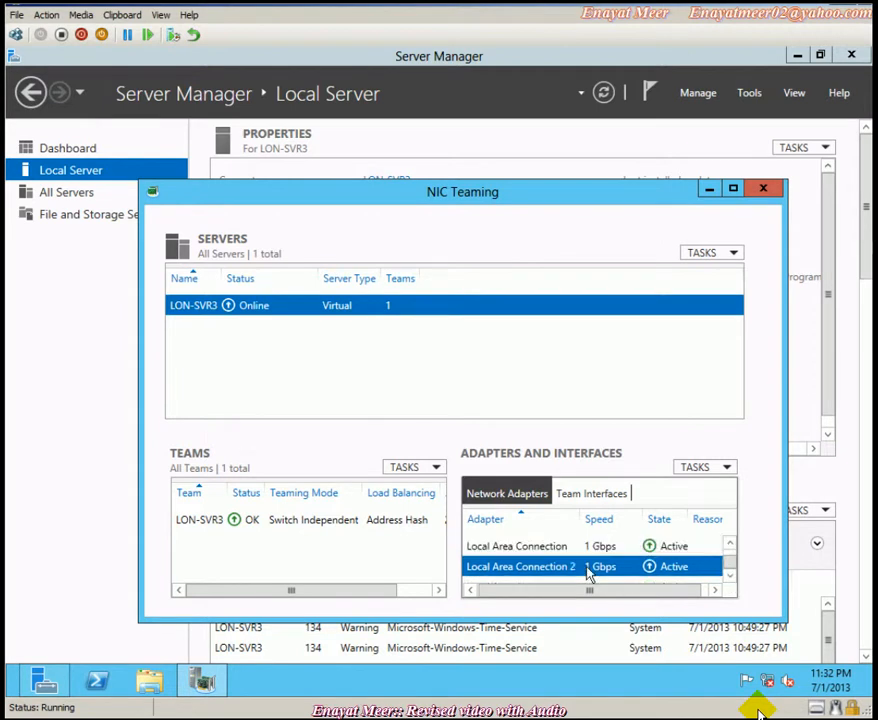
left_click(730, 545)
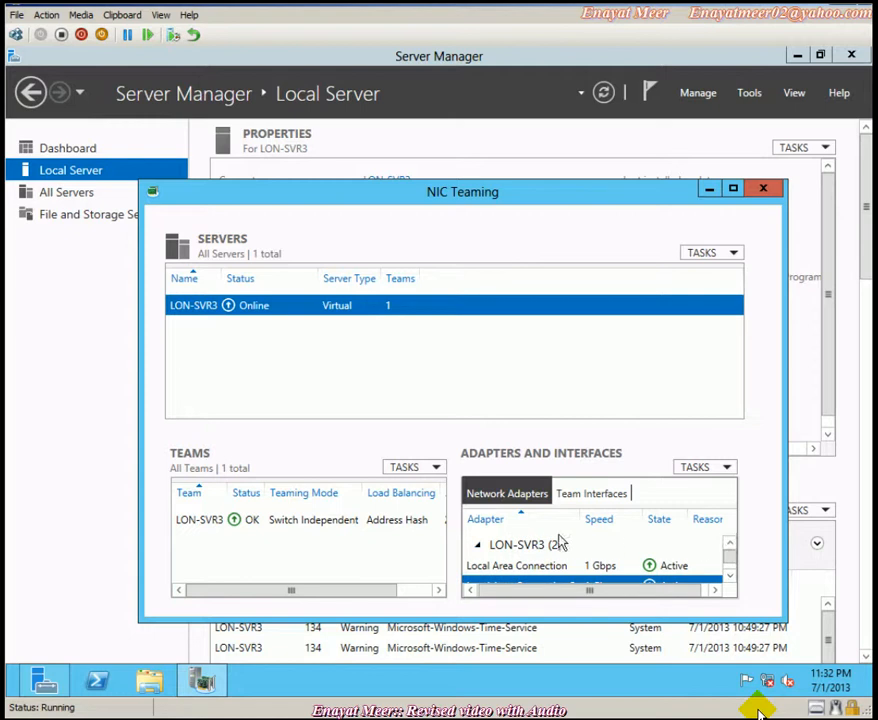
left_click(545, 541)
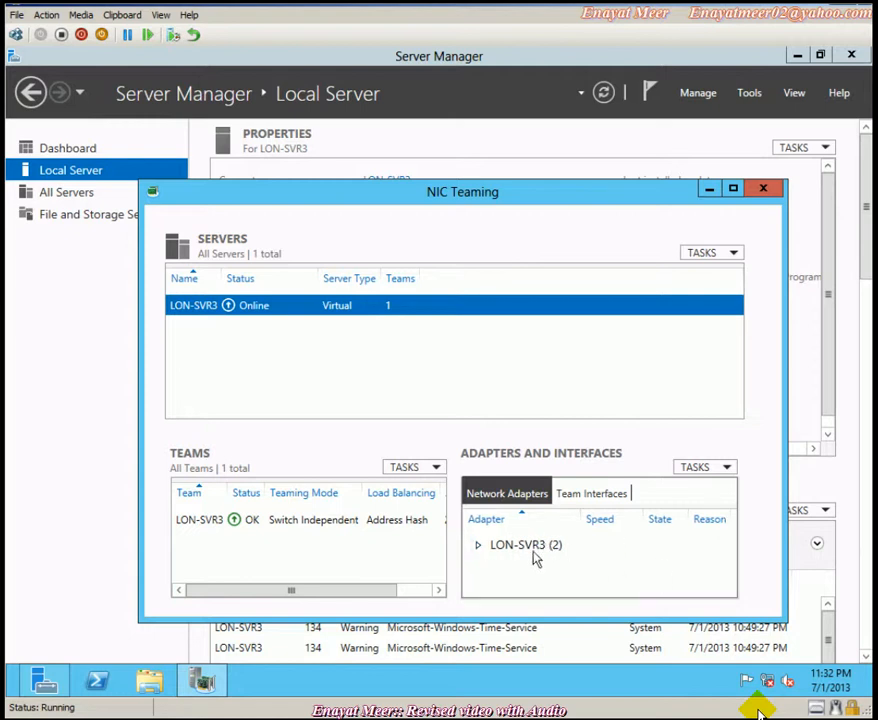
left_click(540, 548)
left_click(730, 577)
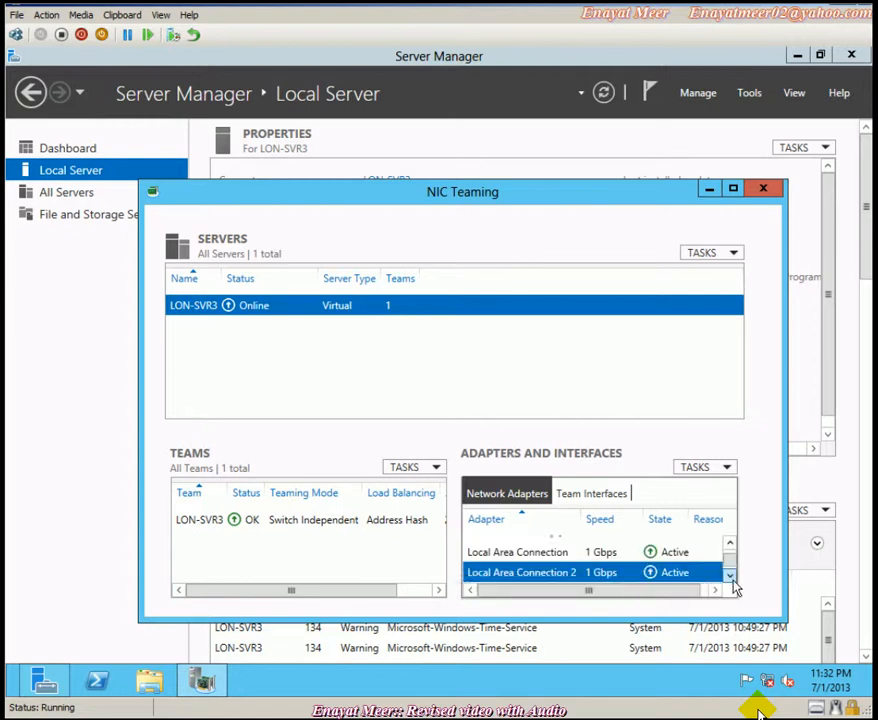
left_click(763, 189)
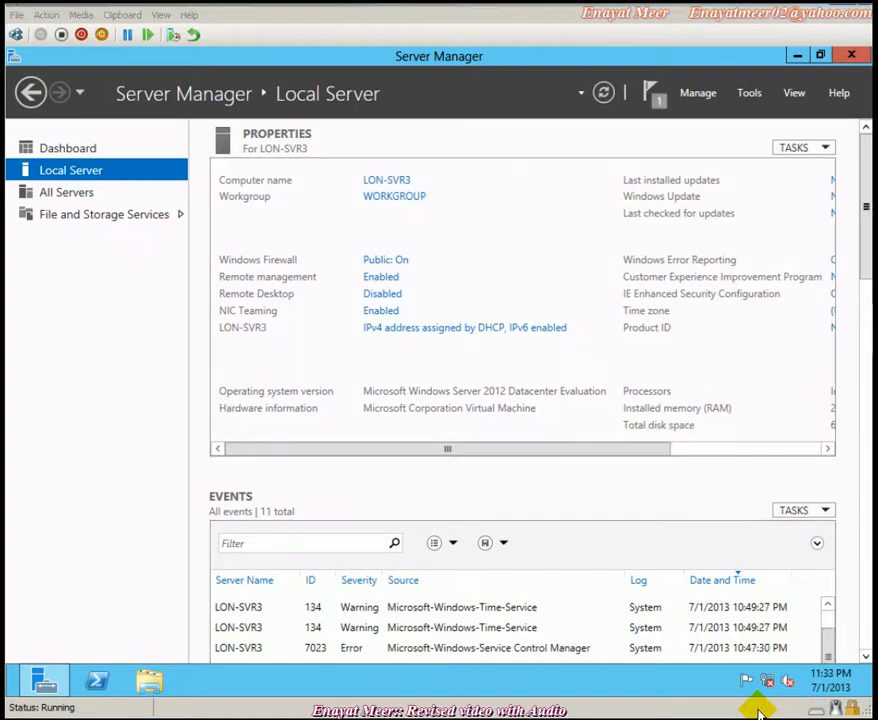
- Refresh Local Server properties and open Network Connections from the LON-SVR3 IPv4 link
left_click(603, 93)
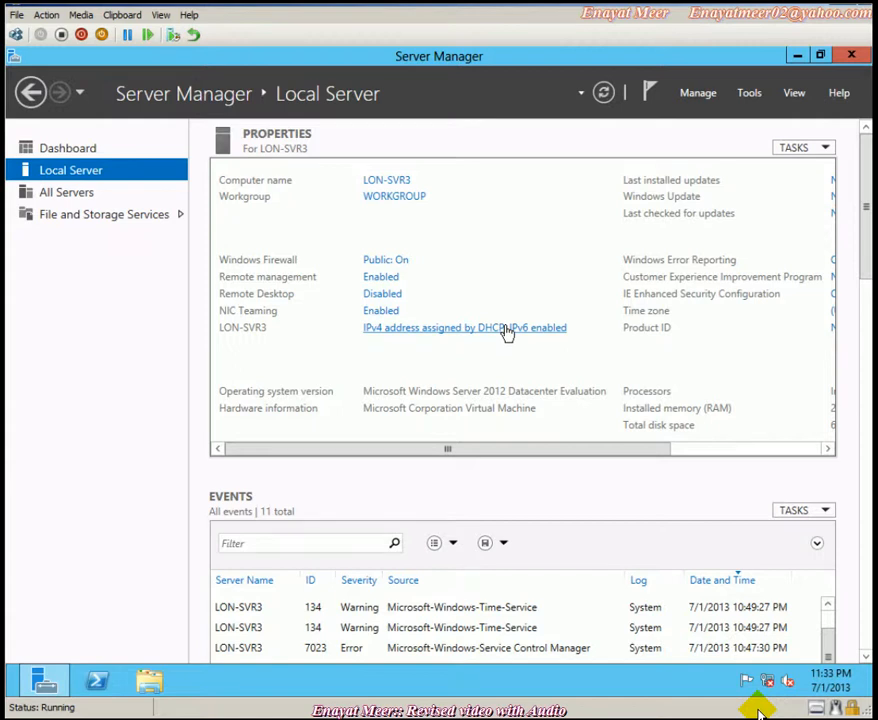
left_click(507, 332)
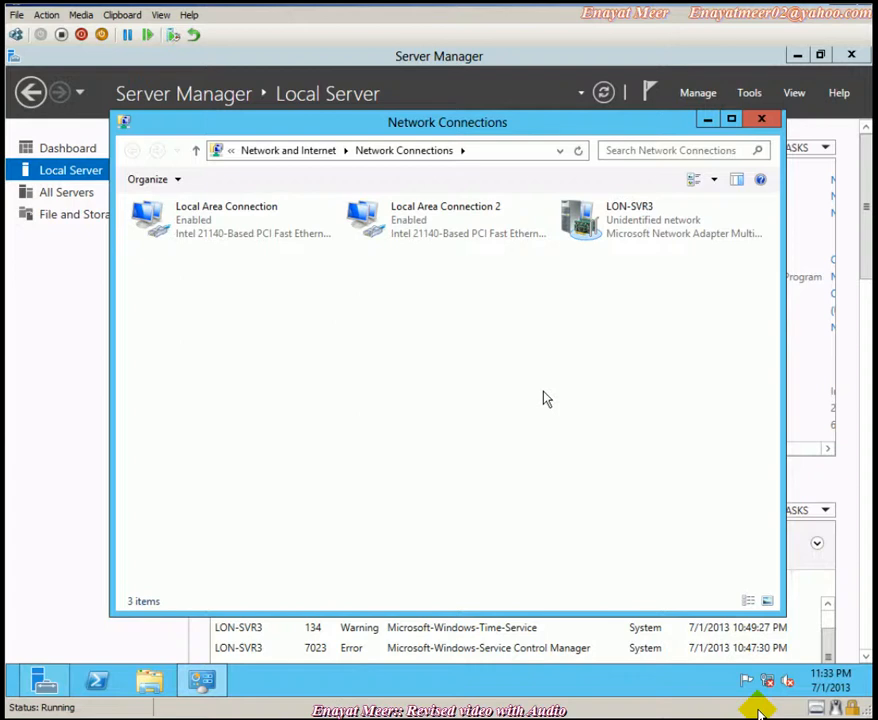
- Open the LON-SVR3 team connection's IPv4 properties and switch to a manual IP address
left_click(603, 232)
right_click(603, 232)
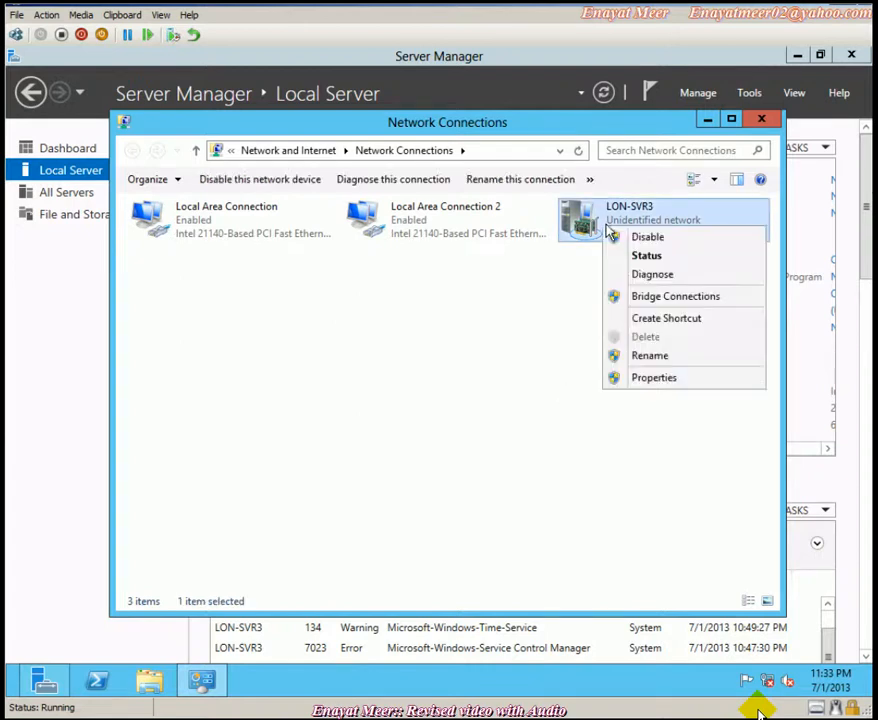
left_click(645, 378)
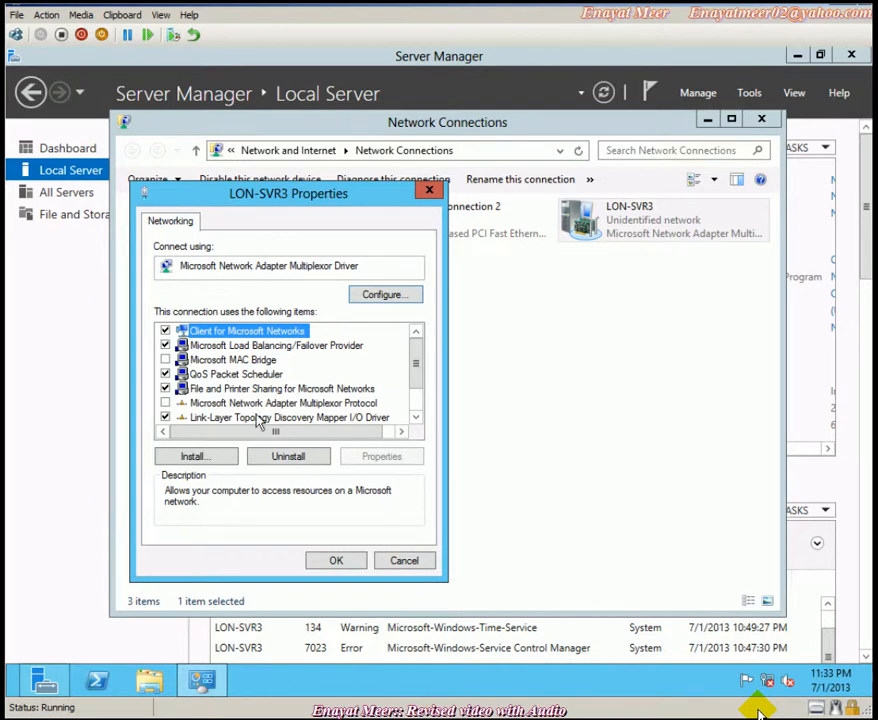
left_click(416, 418)
left_click(416, 418)
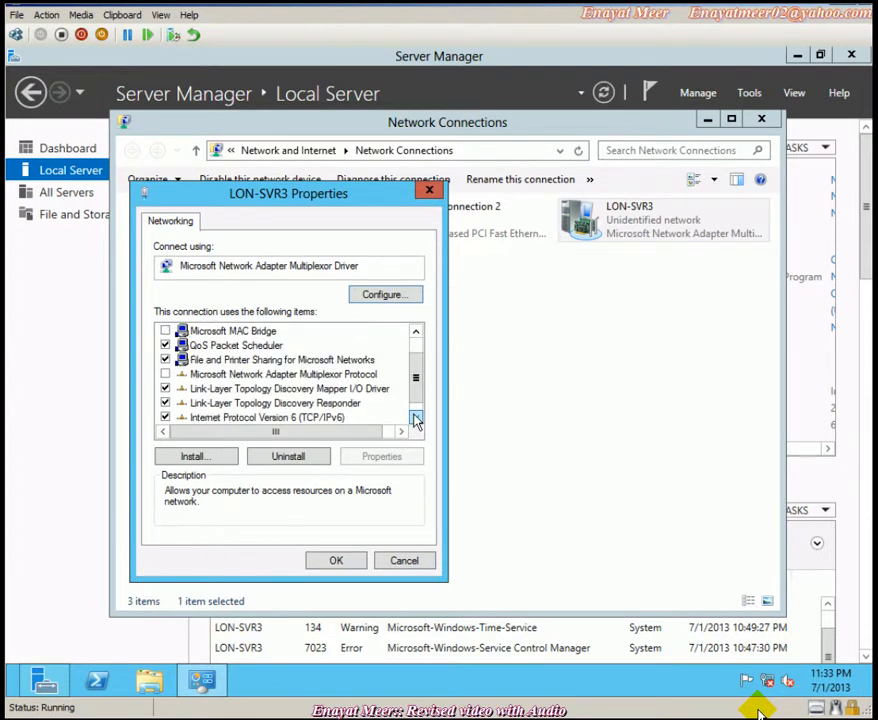
left_click(416, 418)
left_click(278, 417)
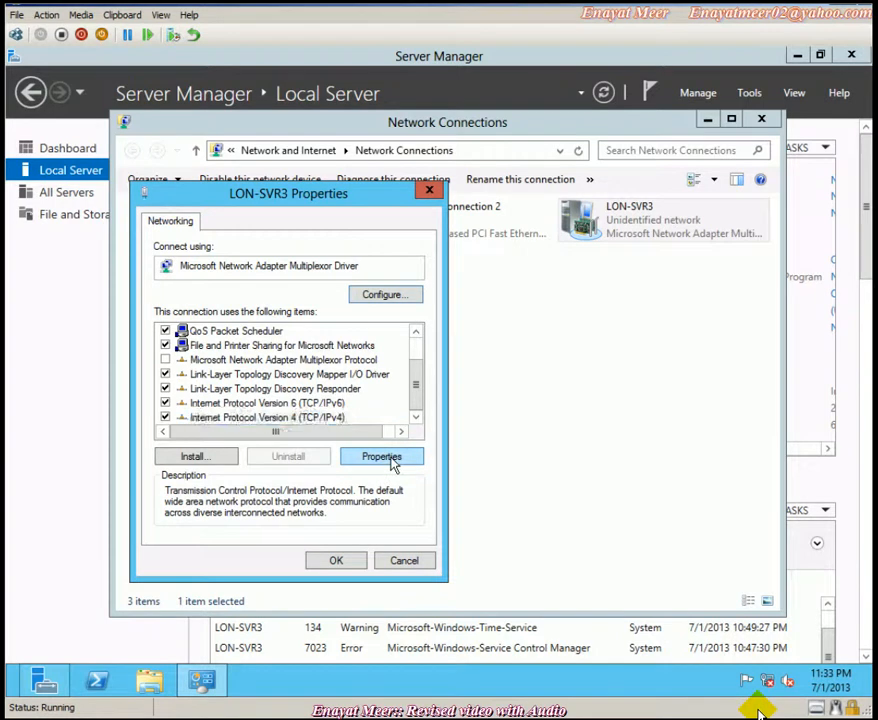
left_click(391, 460)
left_click(266, 386)
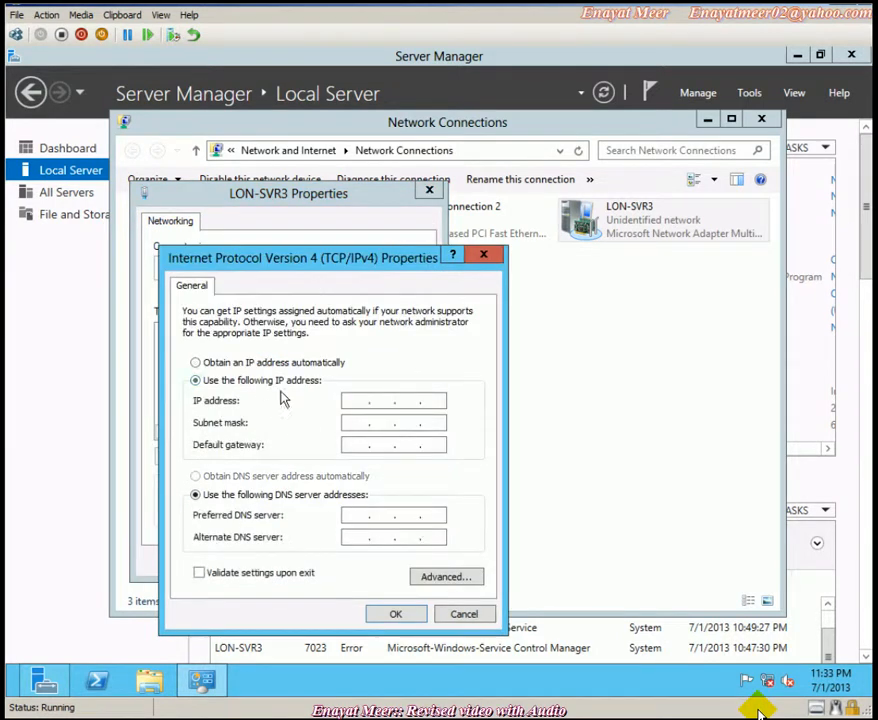
- Save static IP 172.16.0.101, mask 255.255.0.0, gateway 172.16.0.1 and DNS 172.16.0.10
left_click(350, 400)
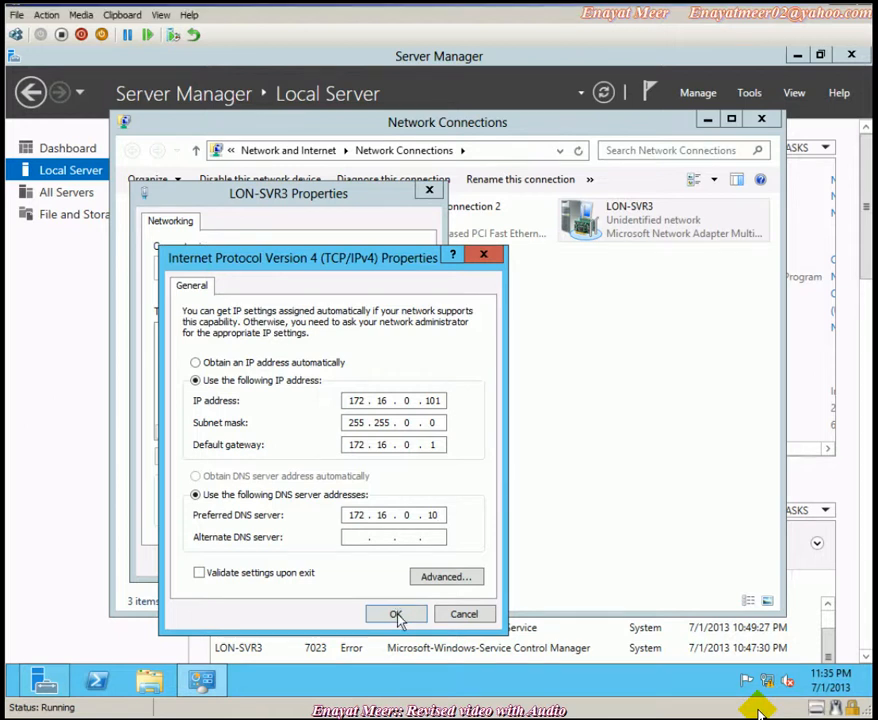
left_click(396, 614)
left_click(347, 566)
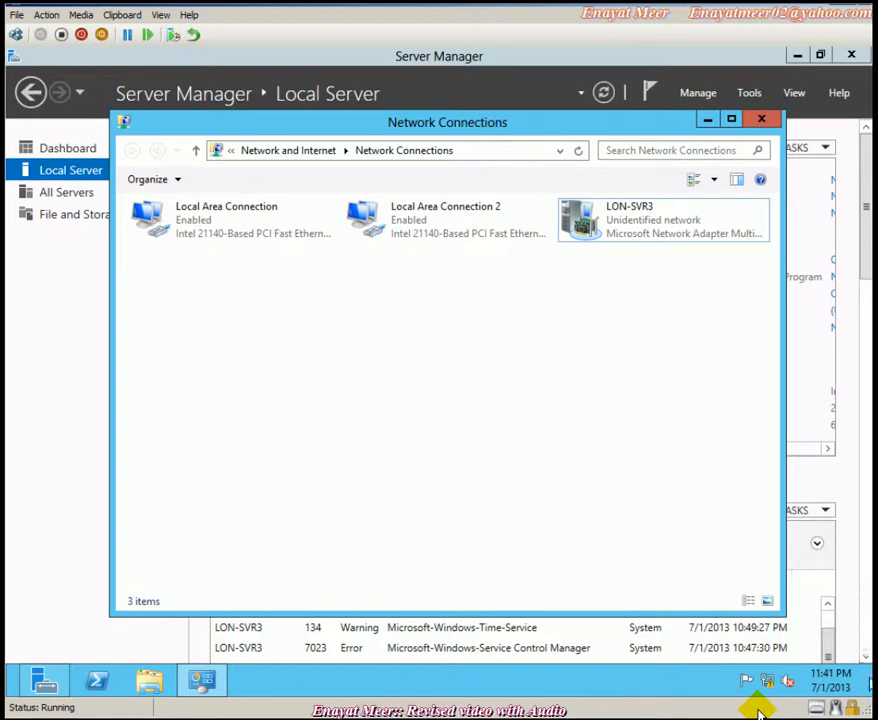
left_click(866, 684)
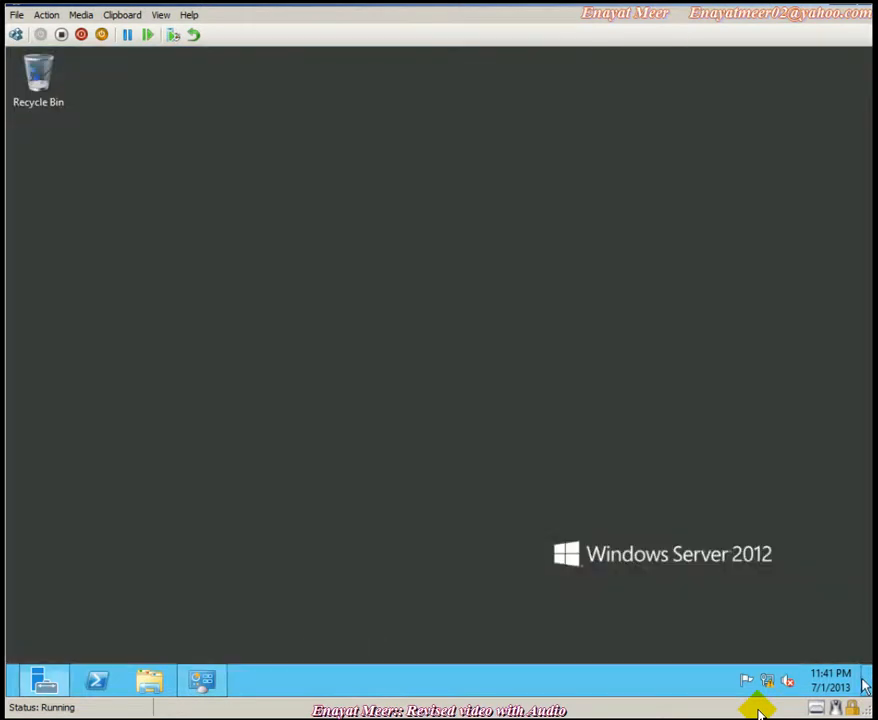
left_click(866, 684)
- Launch Command Prompt and run ipconfig to confirm the address 172.16.0.101
mouse_move(866, 684)
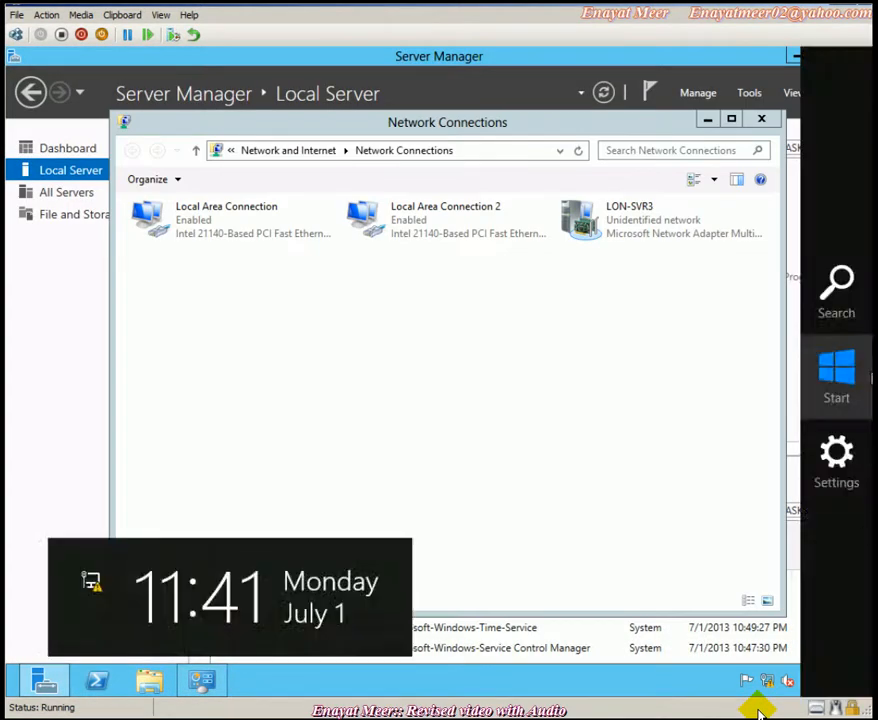
left_click(819, 305)
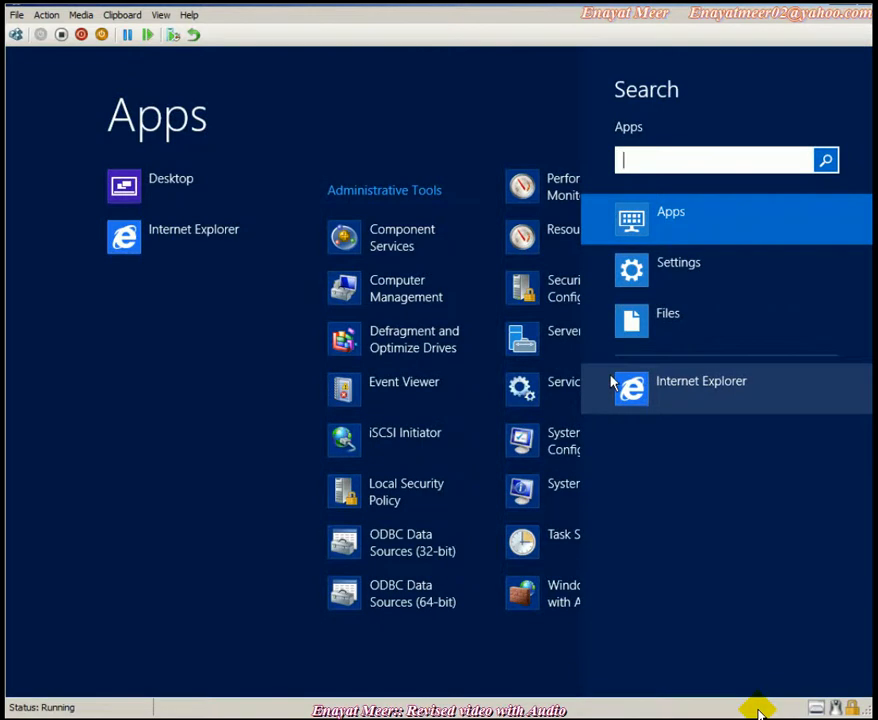
type("cmd")
key("Return")
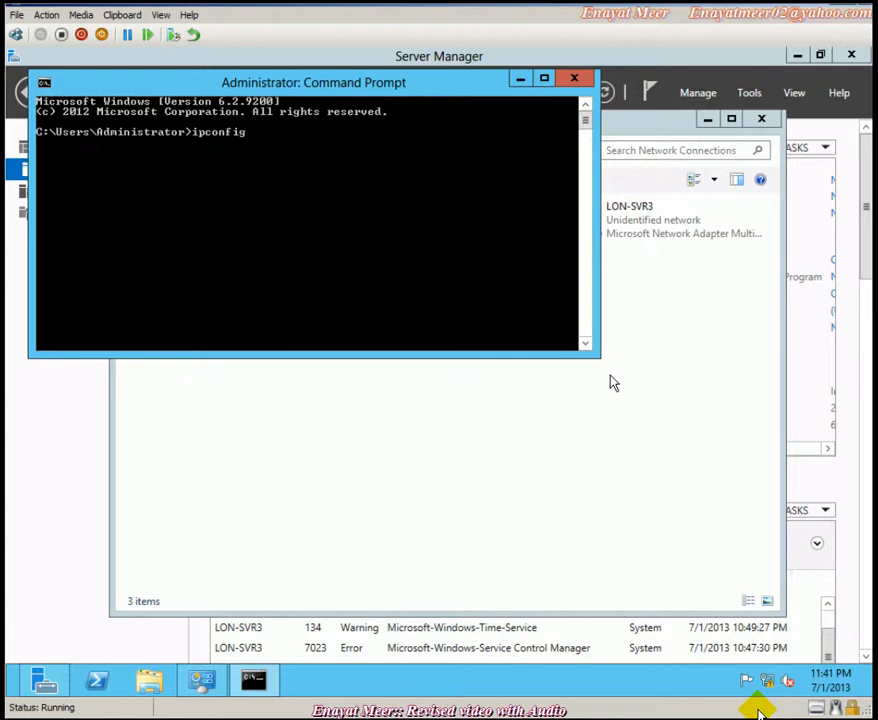
type("ipconfig")
key("Return")
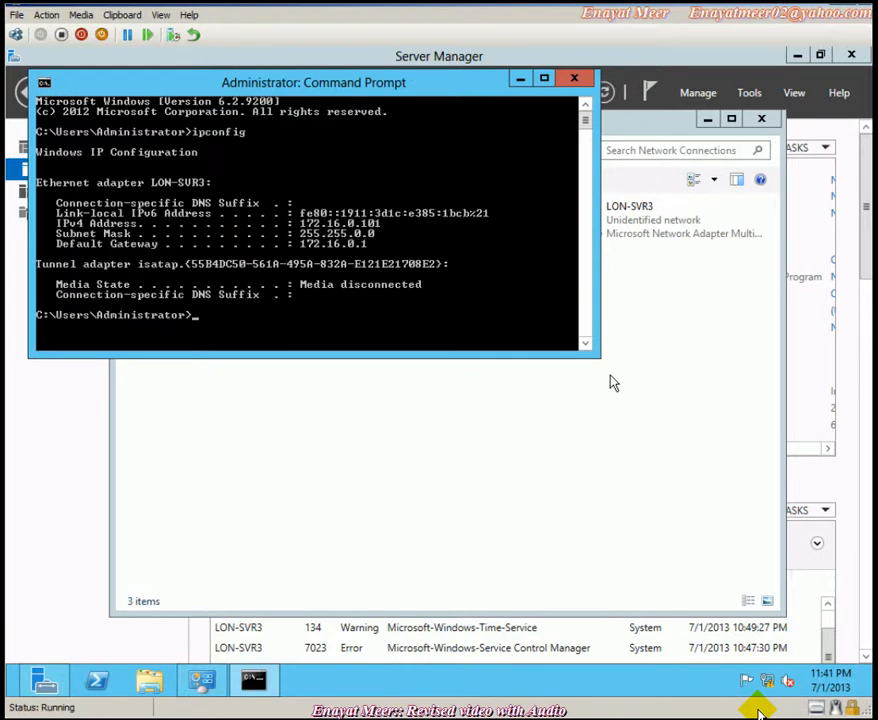
- Ping lon-dc1, then ping lon-dc1 -4 to confirm IPv4 replies from 172.16.0.10
type("ping lon-dc")
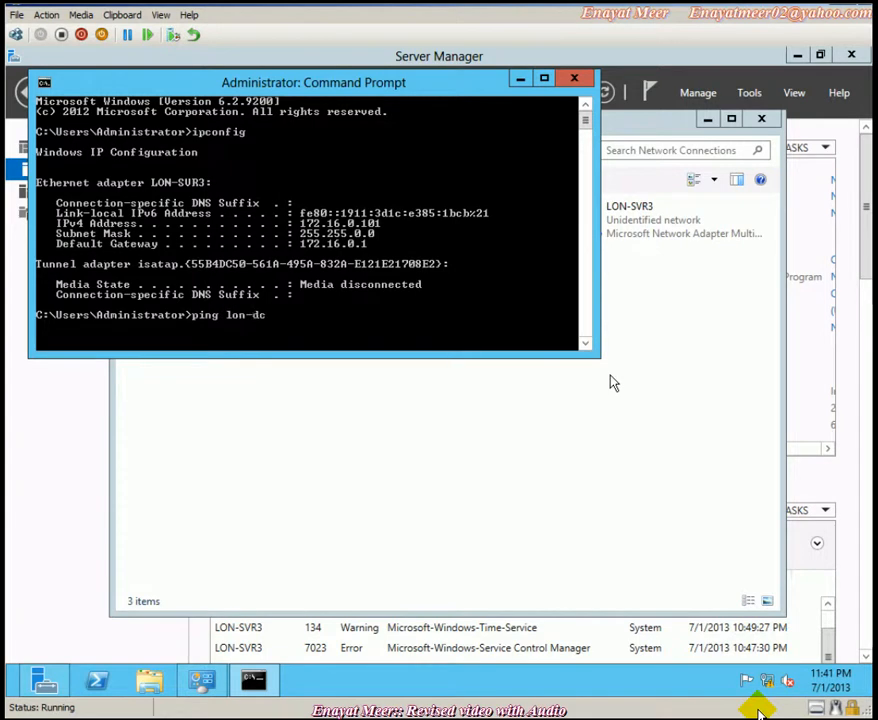
type("1")
key("Return")
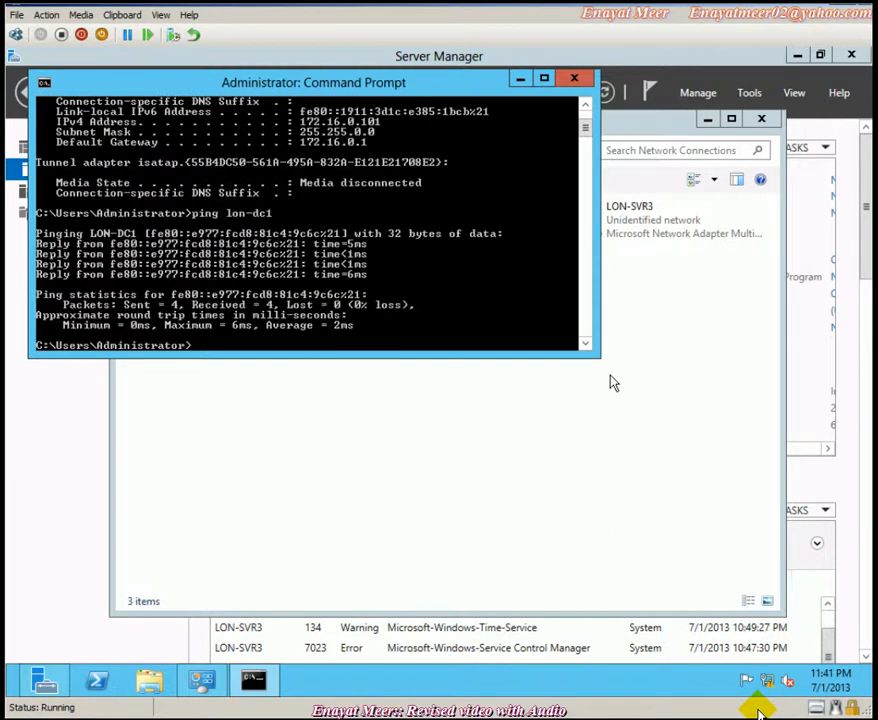
key("Up")
type("-")
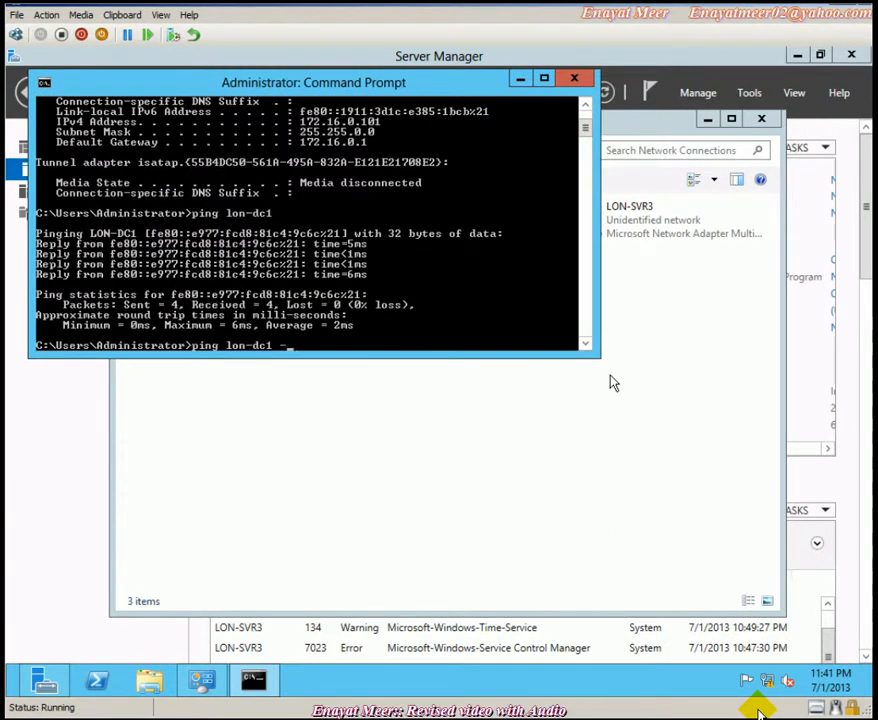
type("4")
key("Return")
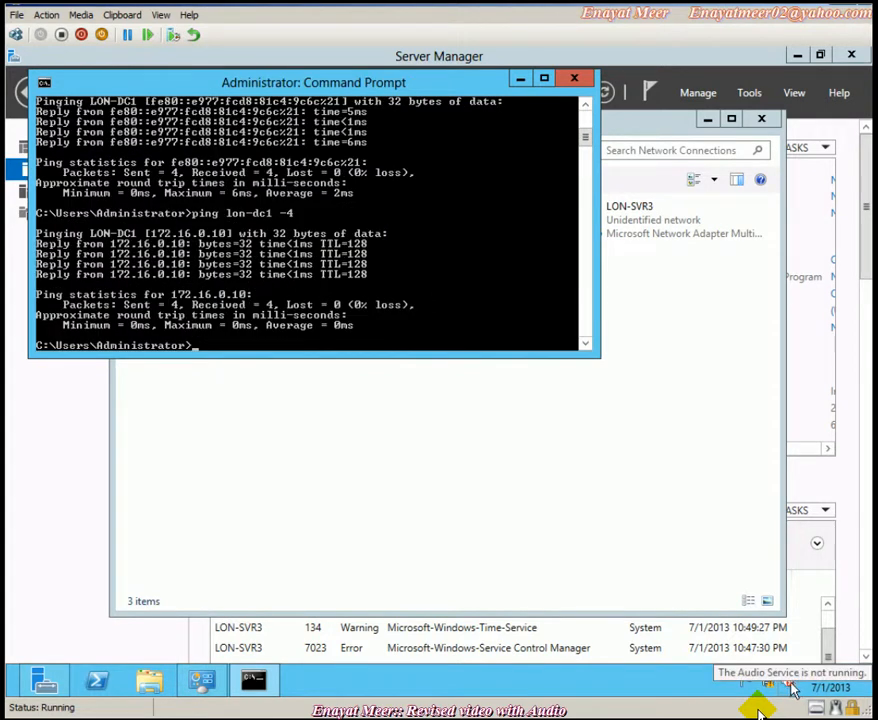
- From Local Server, open LON-SVR3's Computer Name/Domain Changes and select the Domain option
left_click(125, 631)
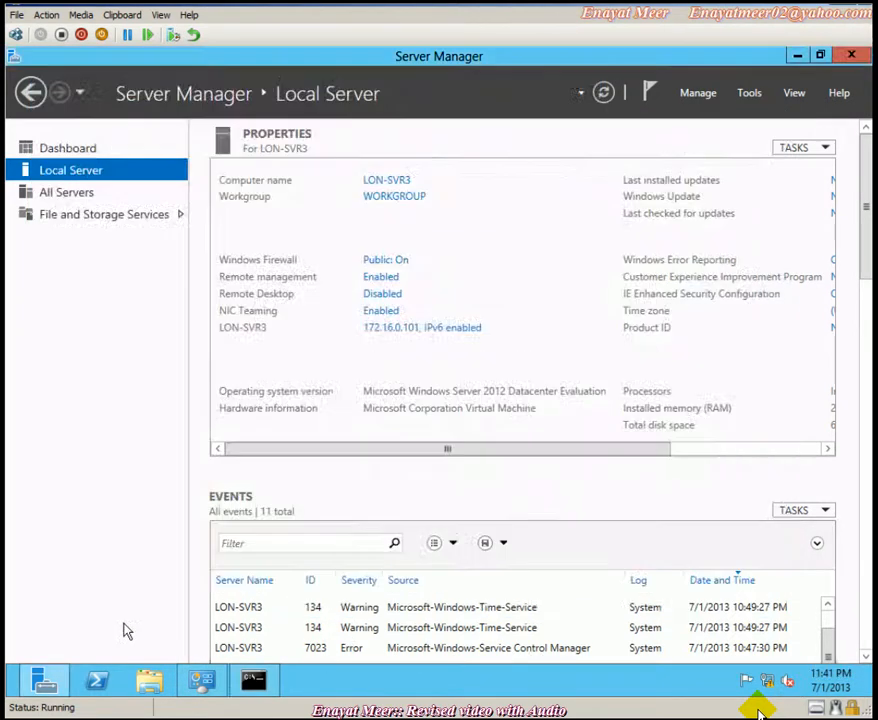
left_click(393, 198)
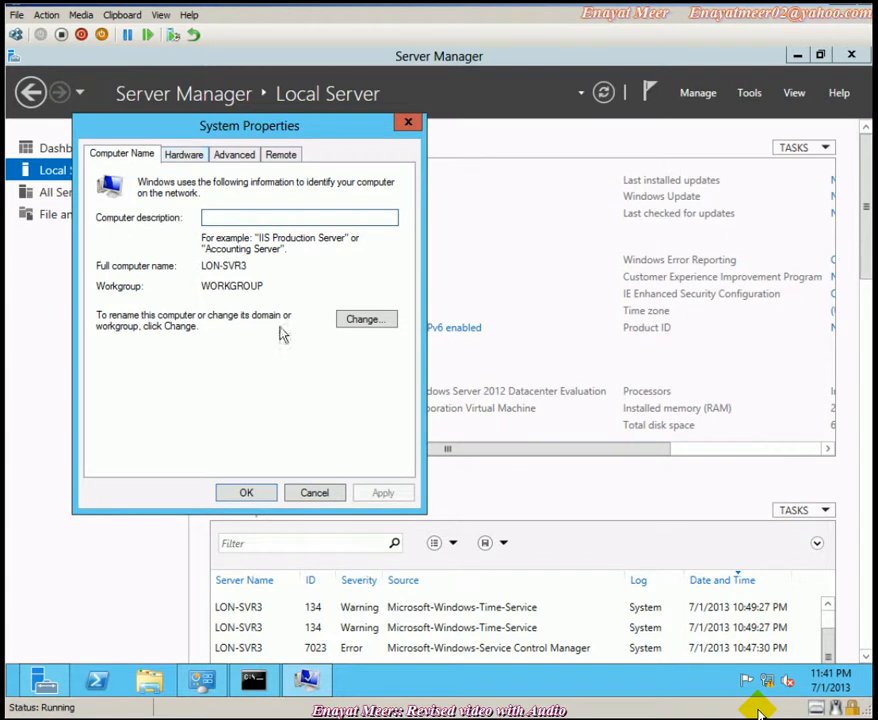
left_click(370, 319)
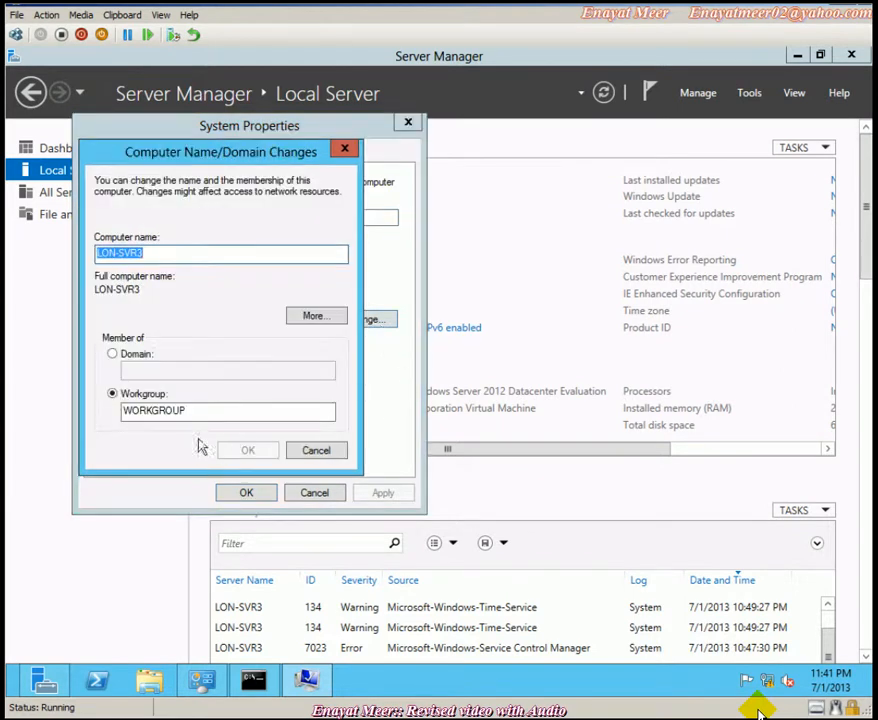
left_click(112, 354)
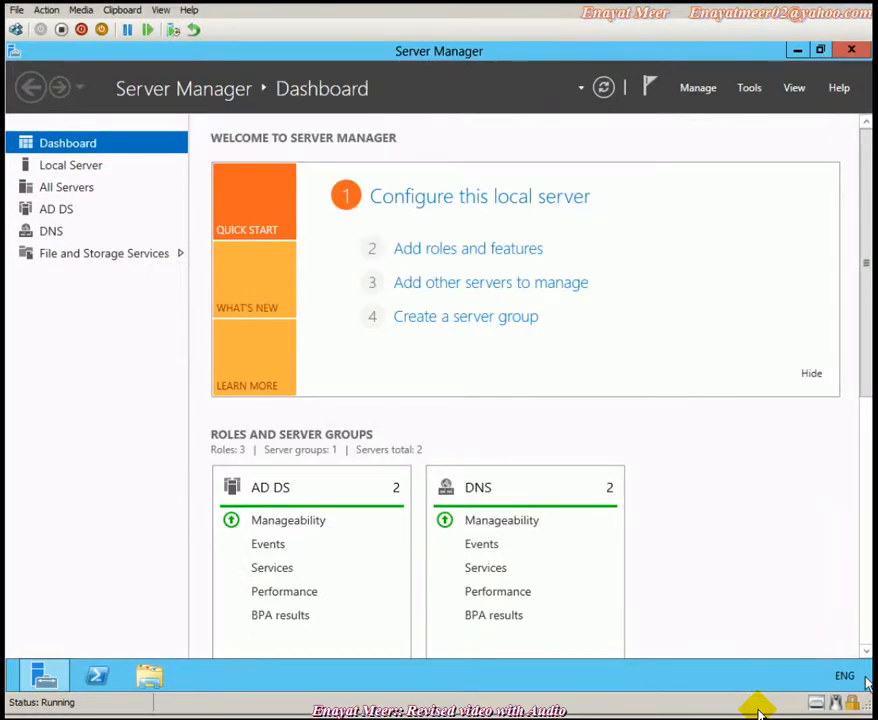
- Open a Command Prompt on LON-DC1 and run hostname to confirm the machine
mouse_move(868, 683)
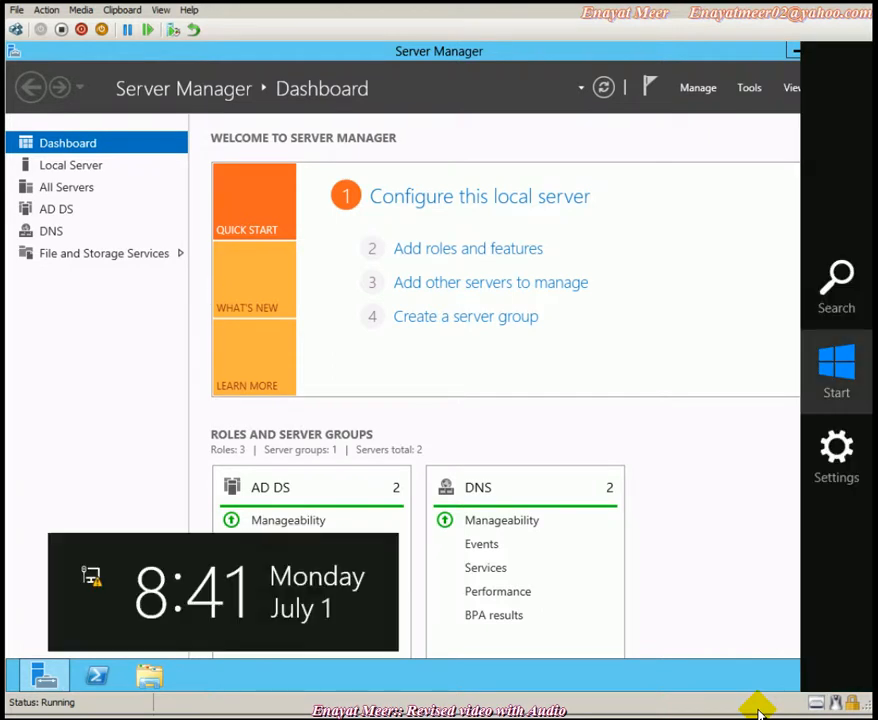
left_click(845, 280)
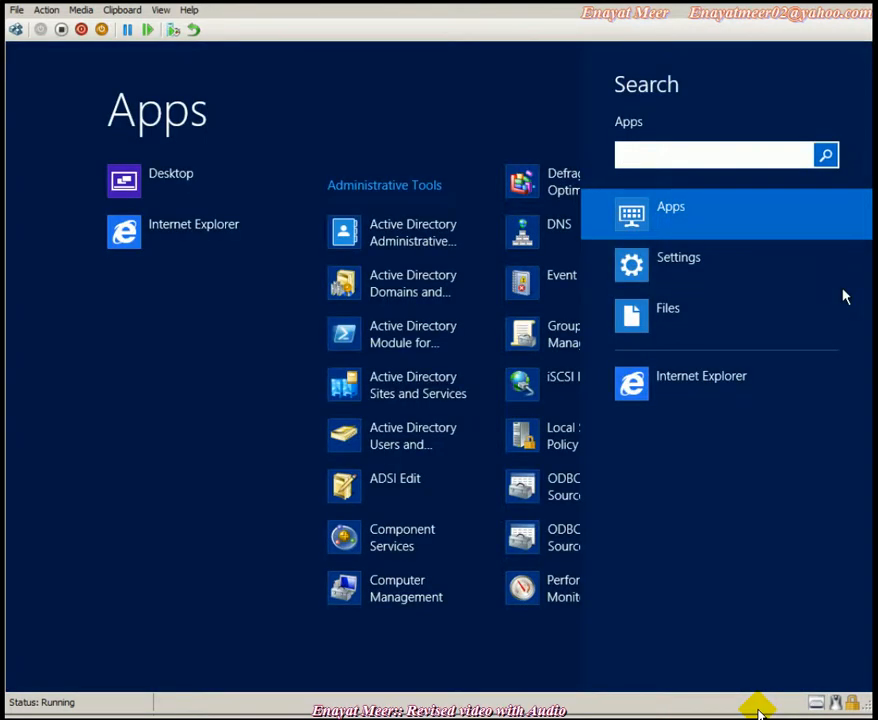
type("cmd")
key("Return")
type("ho")
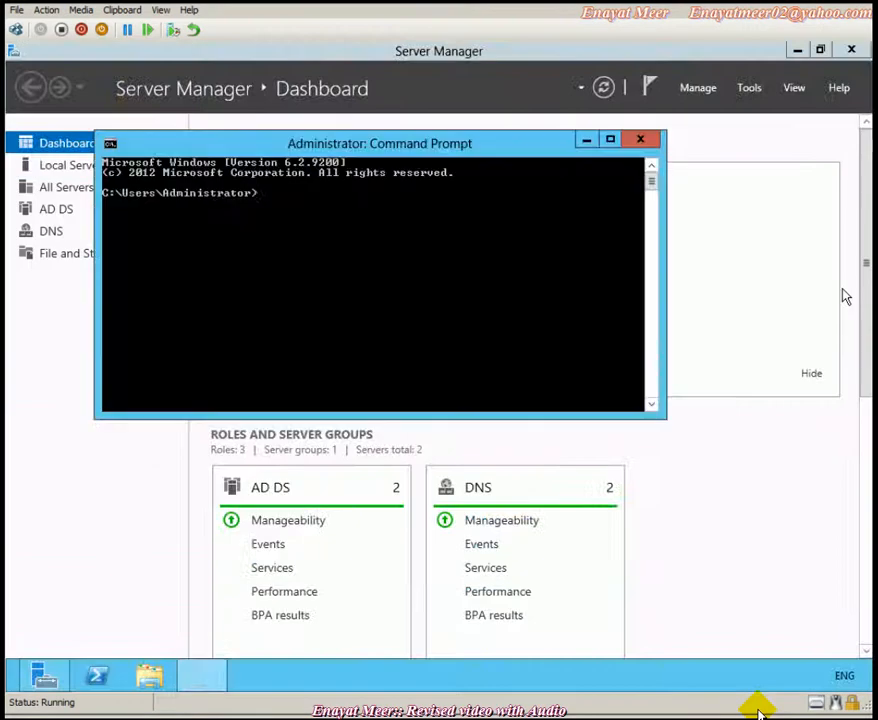
type("stname")
key("Return")
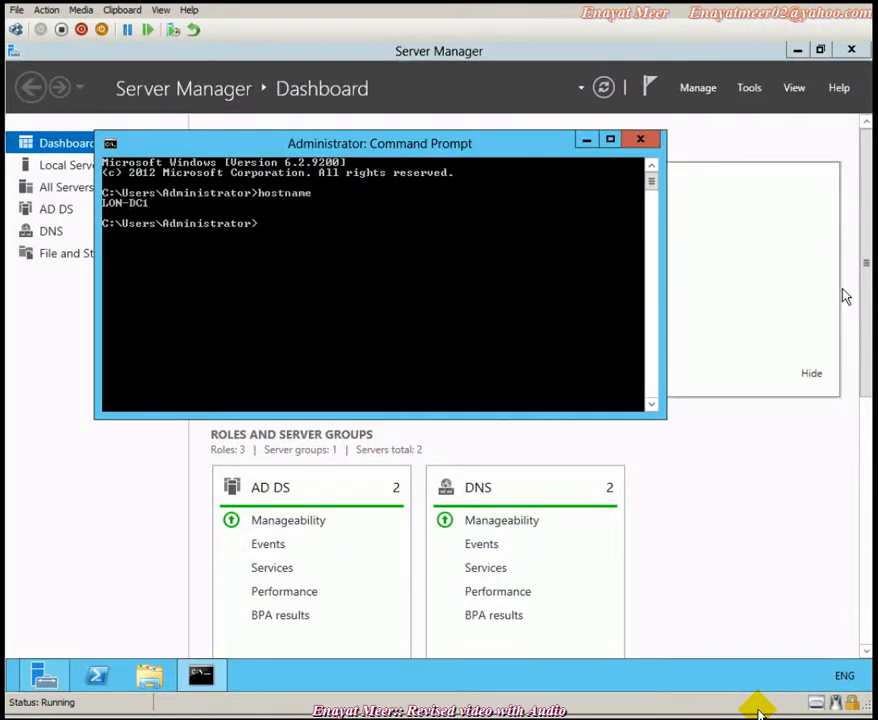
- Launch Active Directory Users and Computers with dsa.msc and expand Adatum.com
type("dsa.msc")
key("Return")
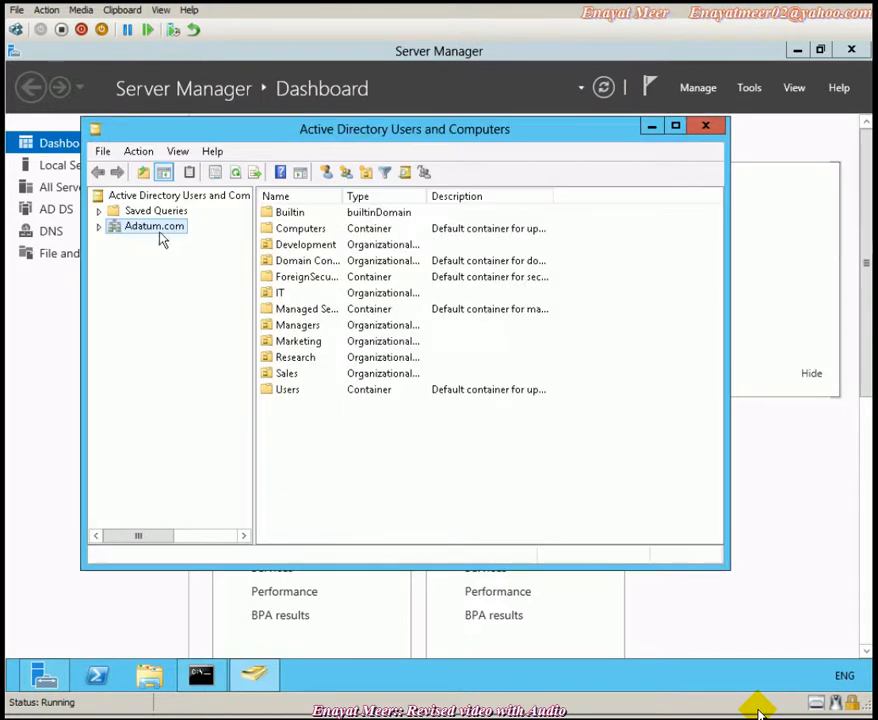
left_click(99, 227)
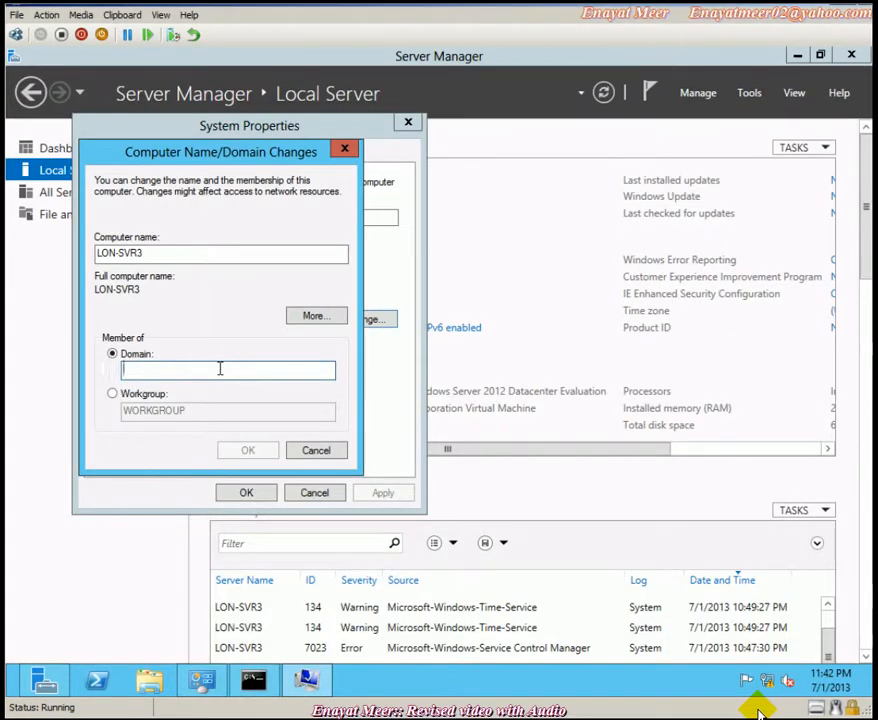
- Enter Adatum.com as LON-SVR3's domain and confirm with OK
type("Adatum")
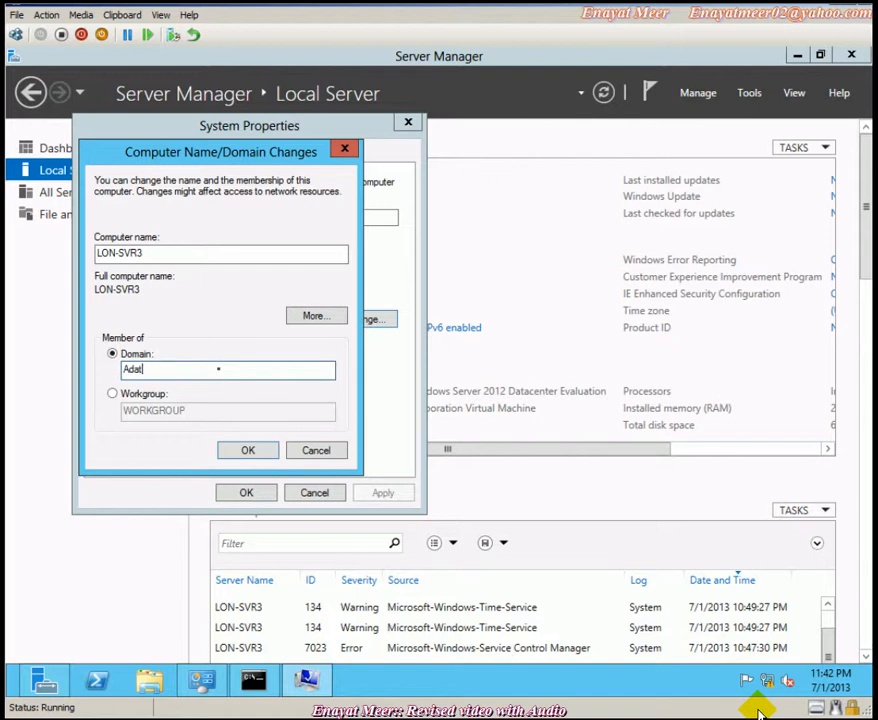
type(".com")
left_click(247, 449)
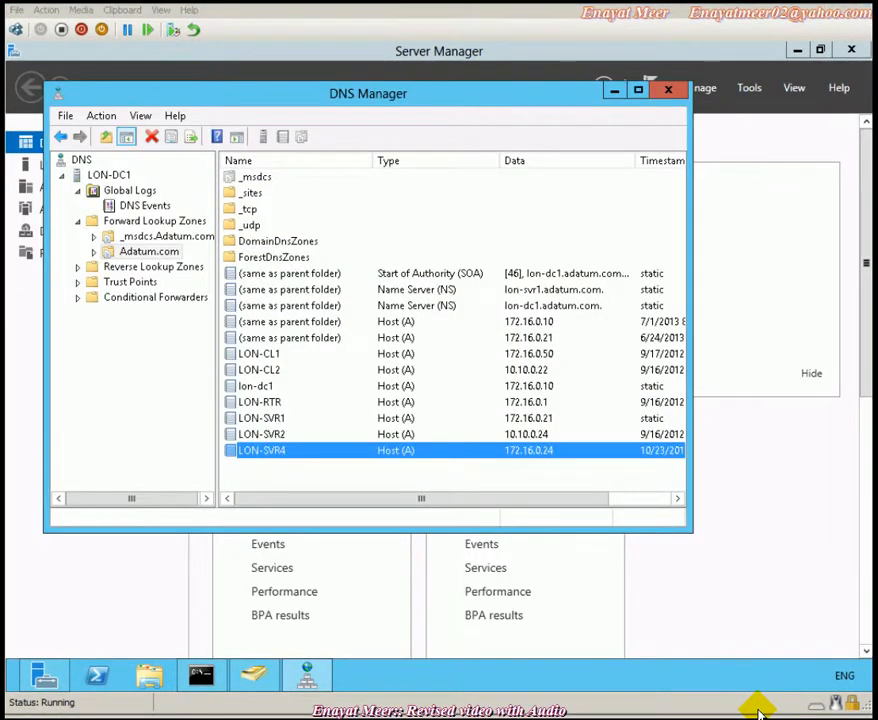
- Type the WordPad bullet 'DNS A host record of LON-SVR3 is missing from DNs'
key("alt+Tab")
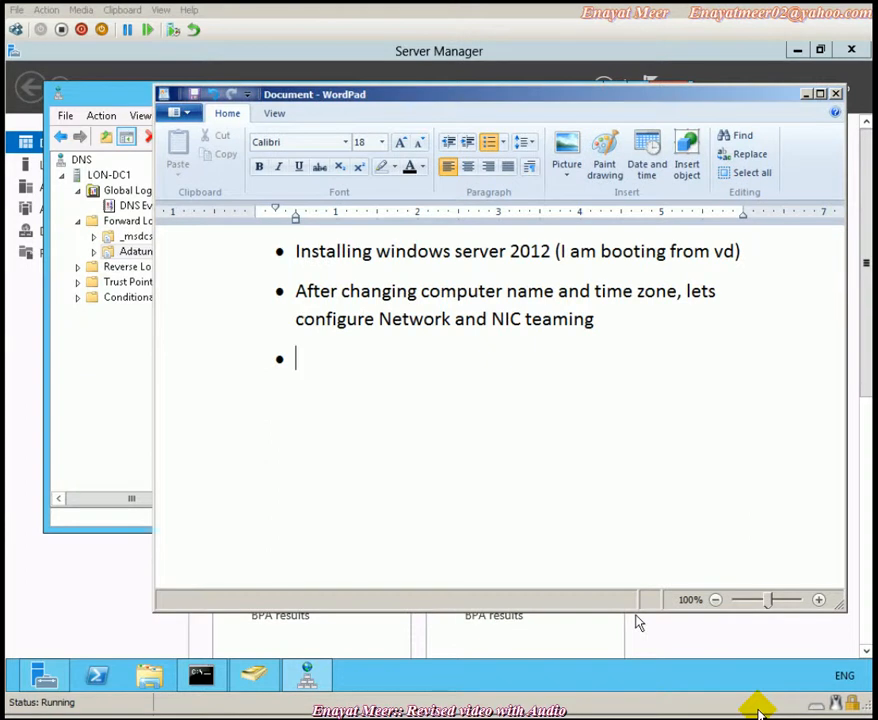
type("DNS a ho")
key("BackSpace")
key("BackSpace")
key("BackSpace")
key("BackSpace")
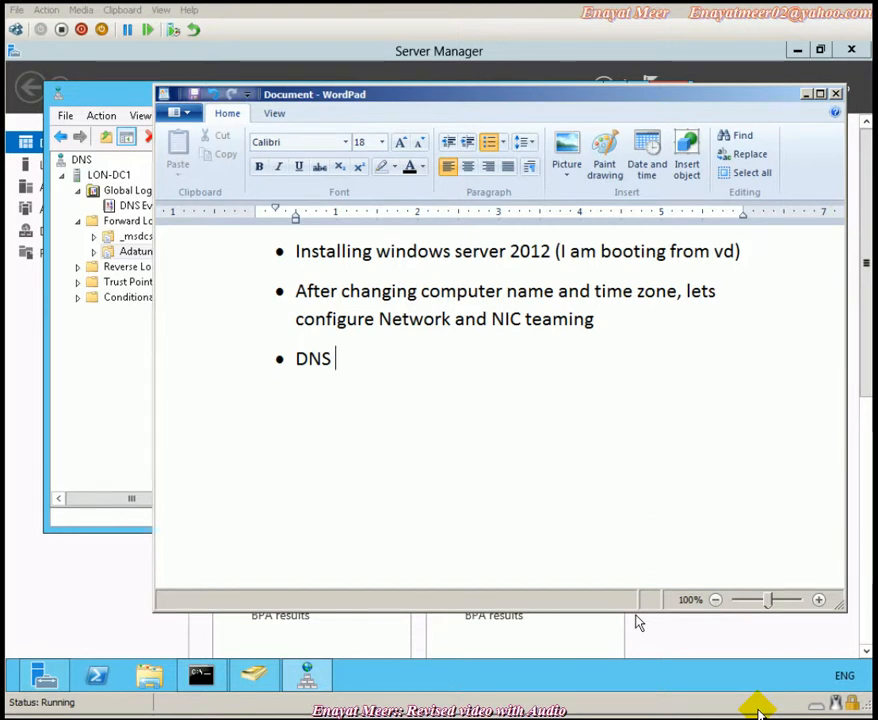
type("A host")
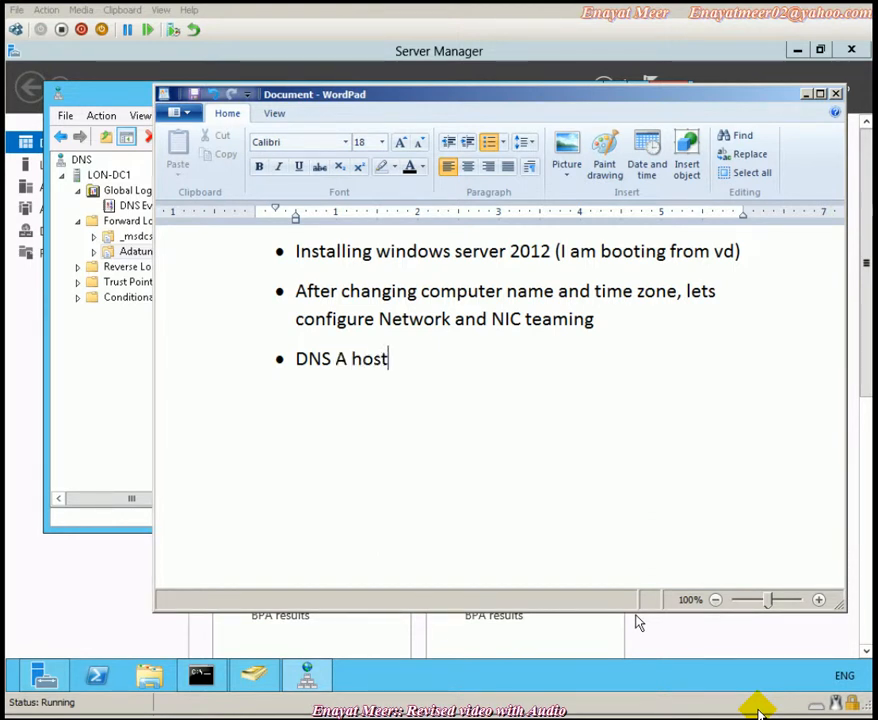
type(" record of")
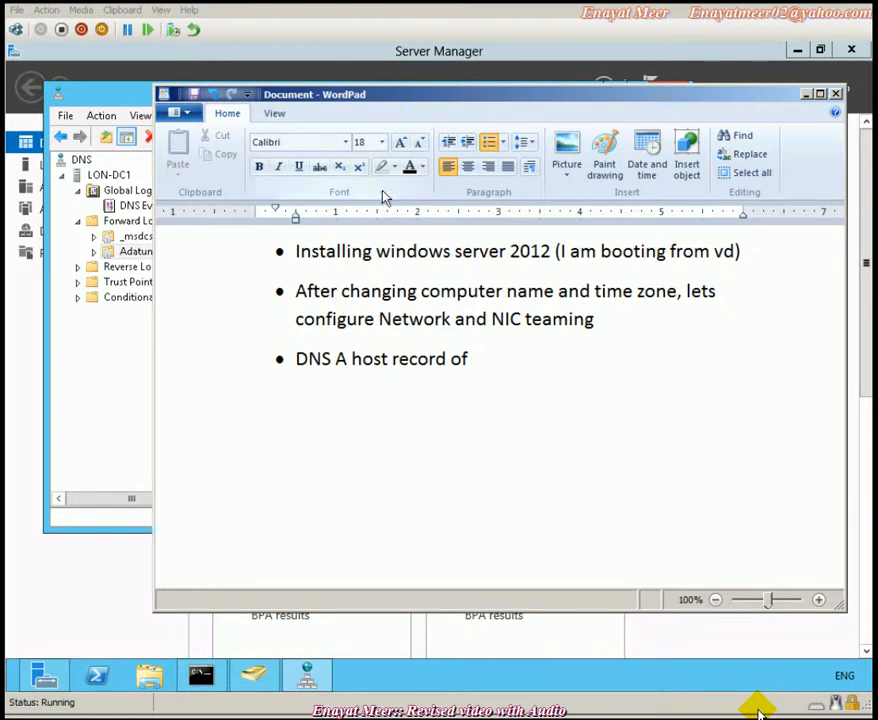
left_click_drag(462, 98, 520, 222)
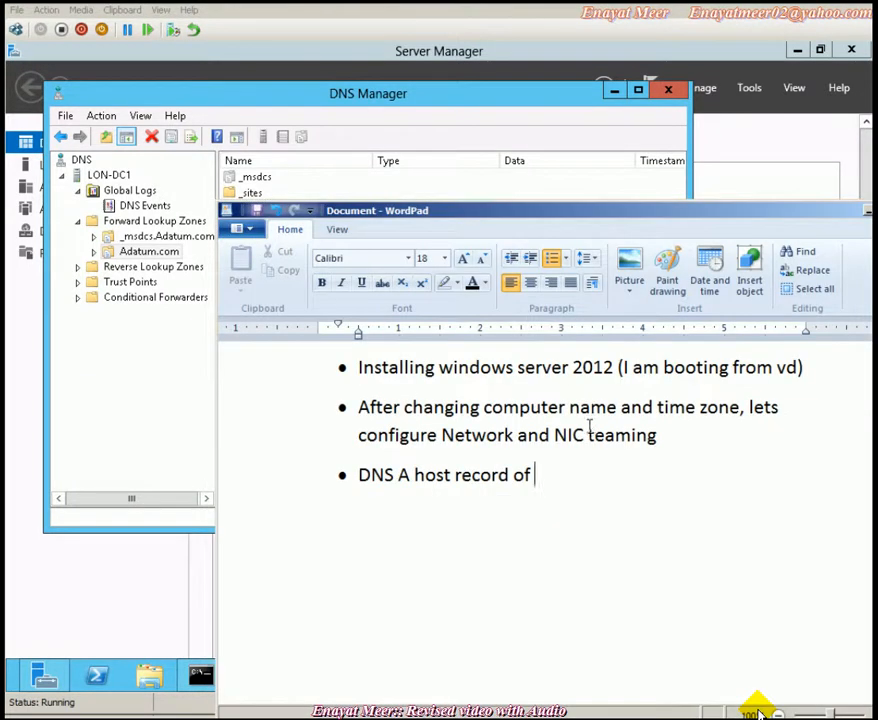
type("LON-SVR3 is missing ")
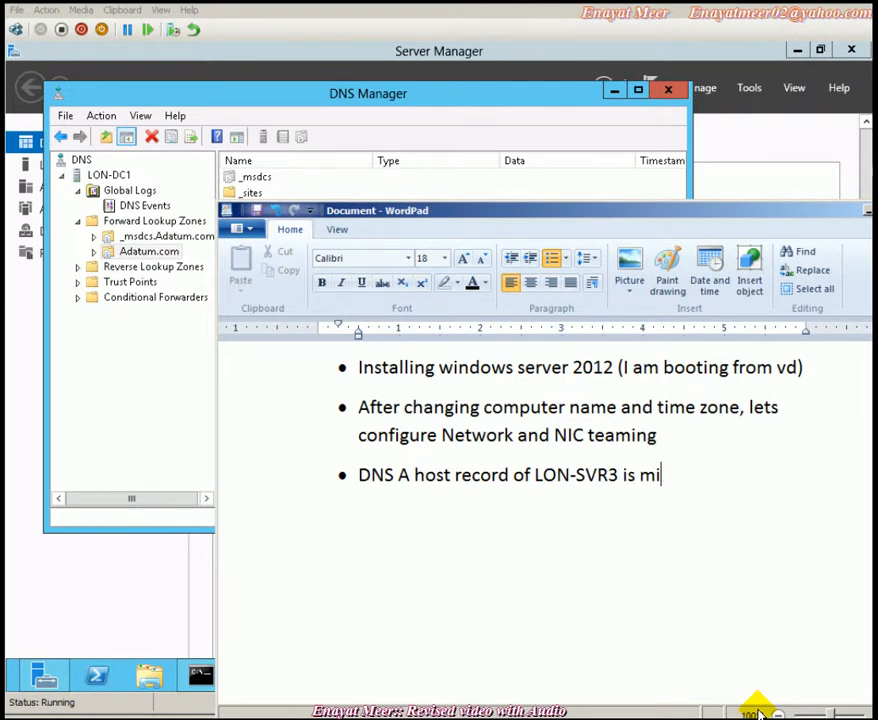
type("from DNs")
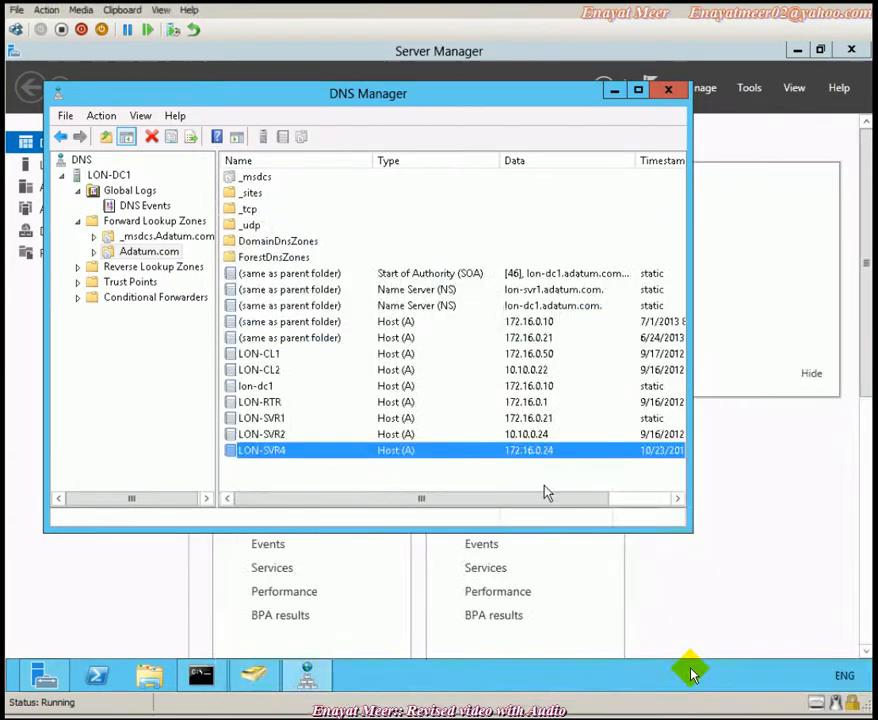
- Check Adatum.com's host records, then restart the DNS service on LON-DC1
left_click(264, 421)
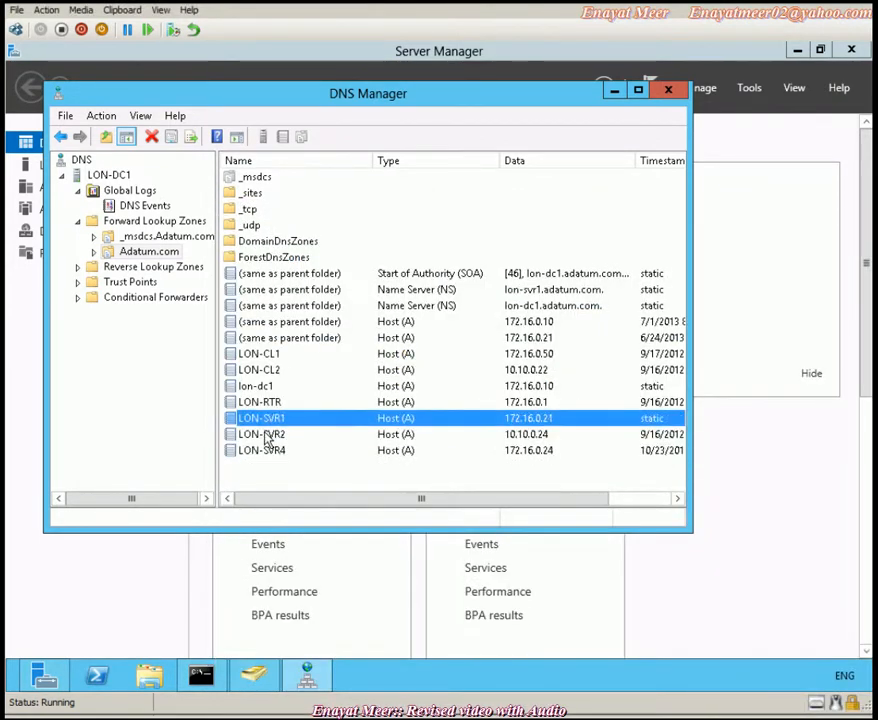
left_click(266, 436)
left_click(268, 452)
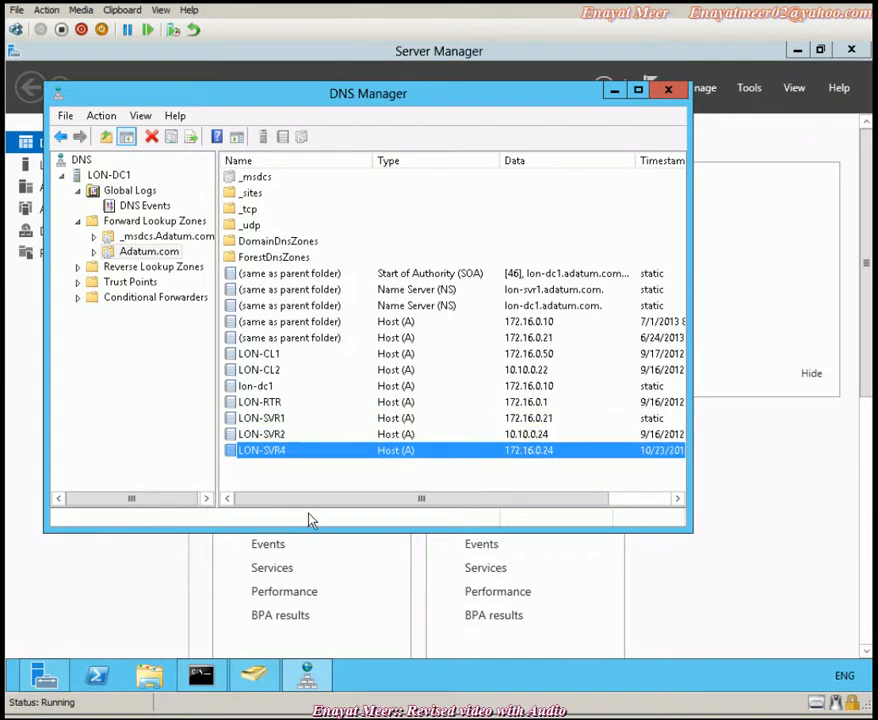
left_click(117, 179)
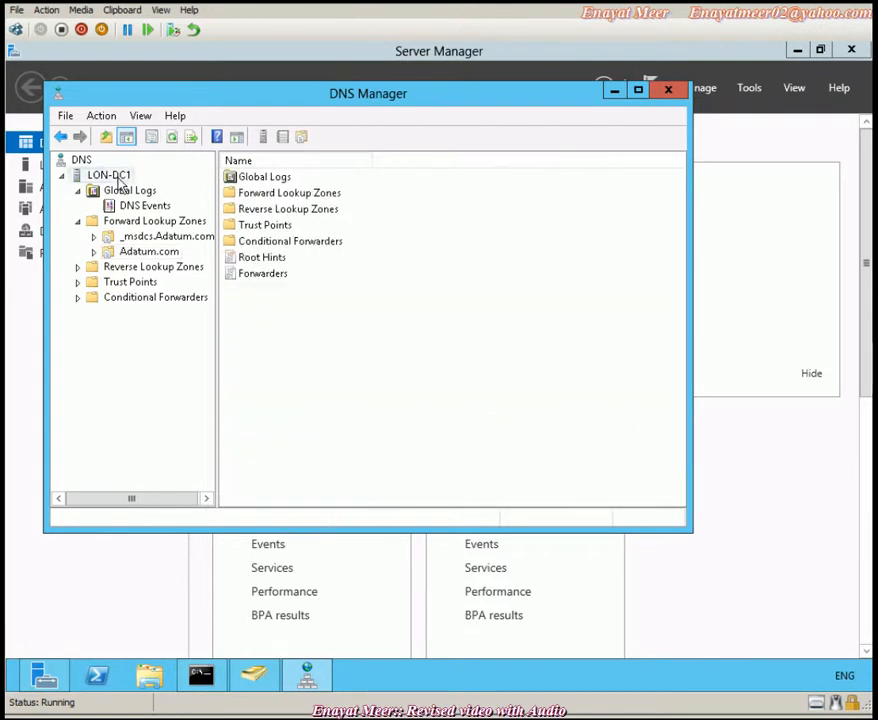
right_click(118, 180)
mouse_move(217, 352)
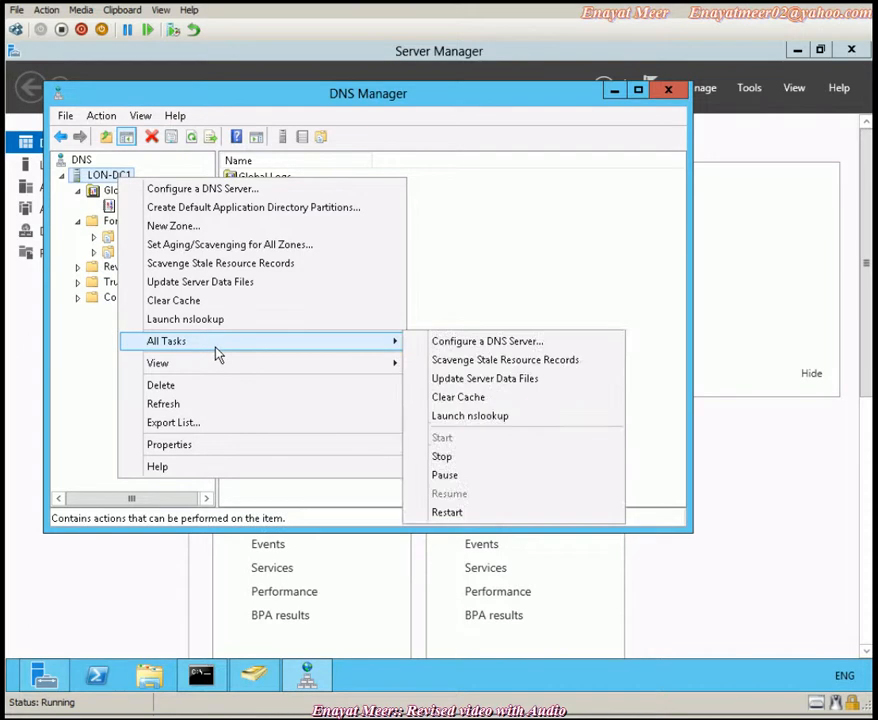
left_click(456, 514)
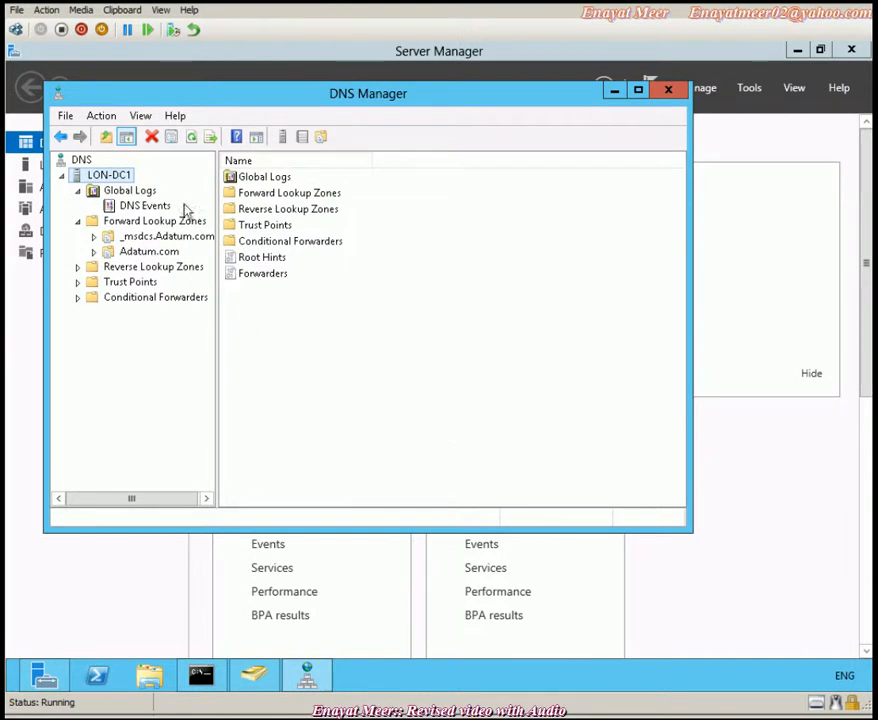
- Refresh DNS Manager and rescan the Adatum.com zone's host records for LON-SVR3
left_click(195, 141)
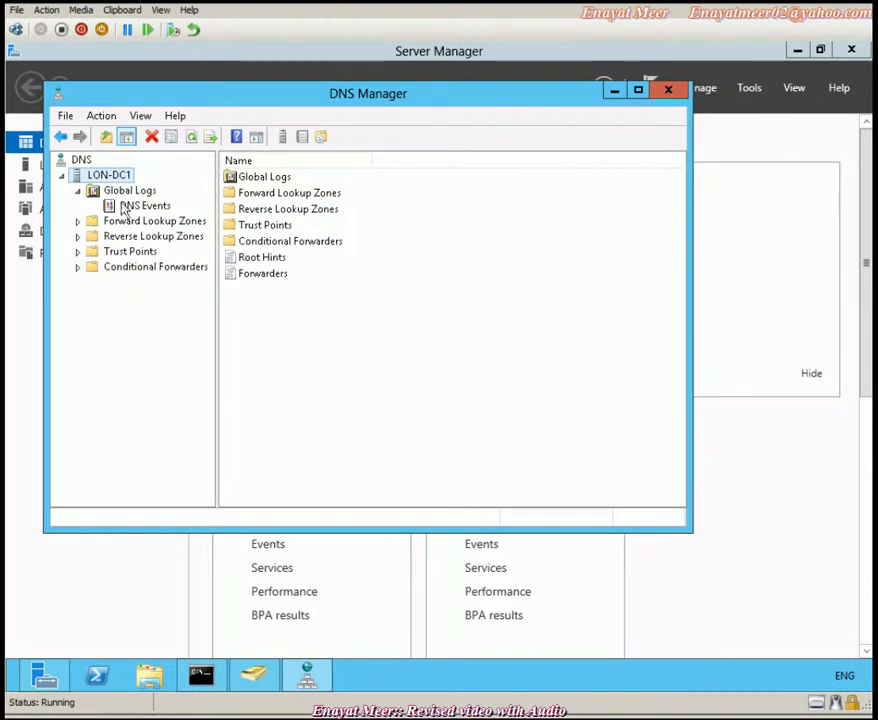
double_click(89, 222)
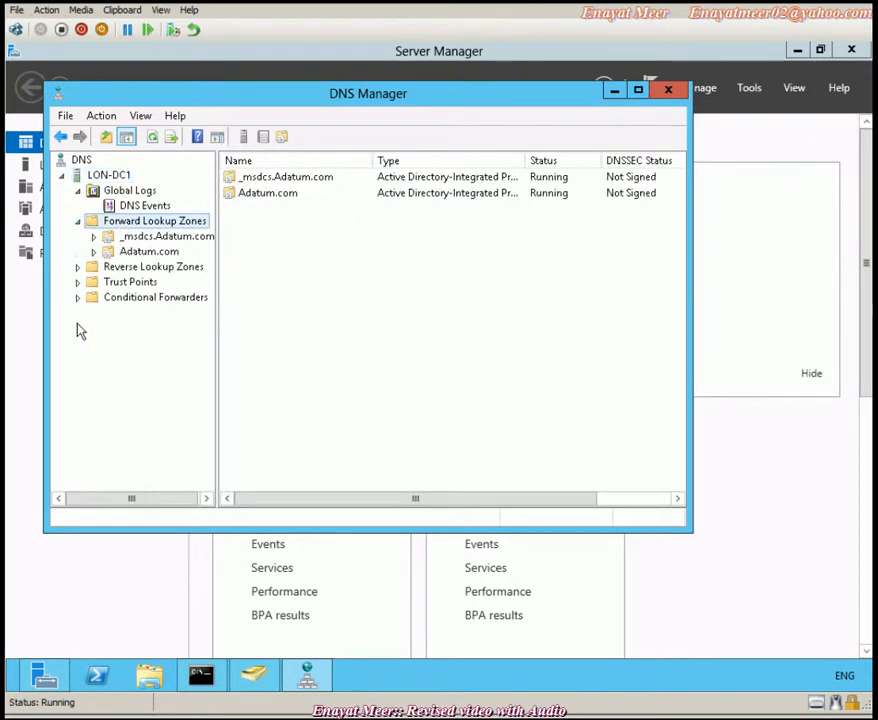
left_click(131, 252)
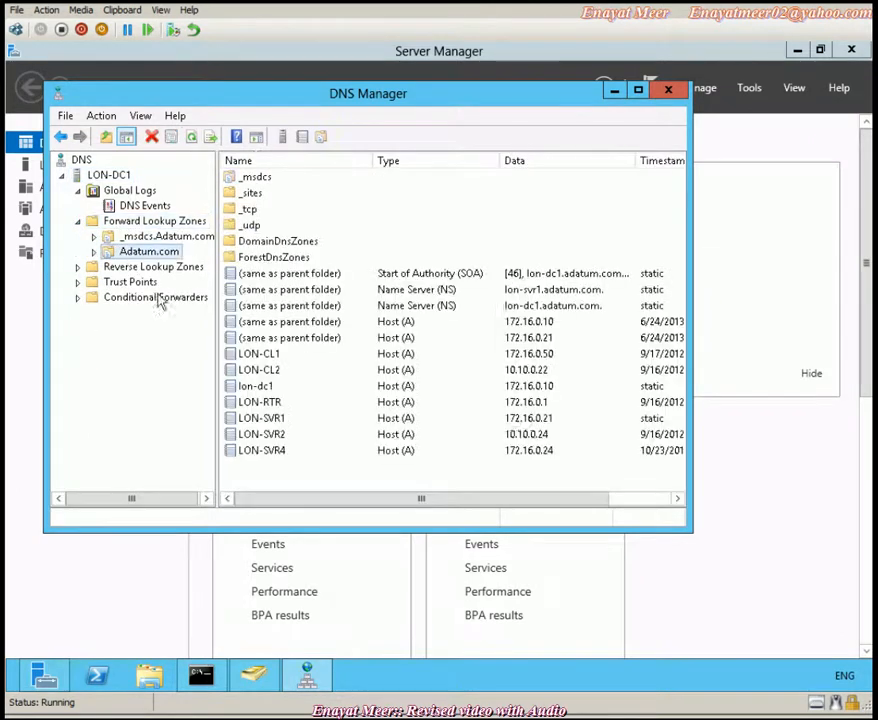
left_click(280, 421)
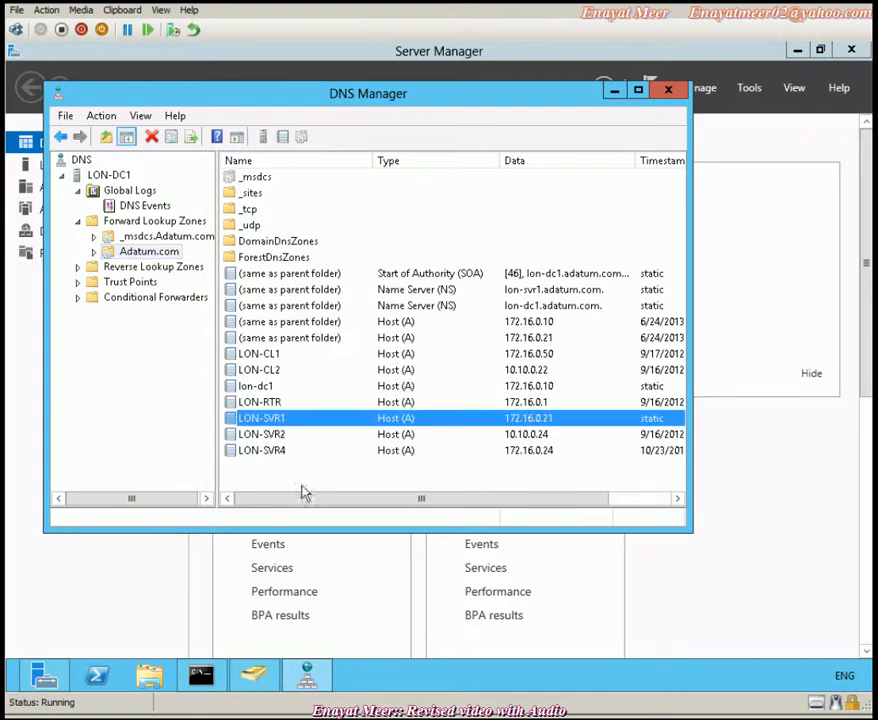
left_click(282, 451)
left_click(273, 434)
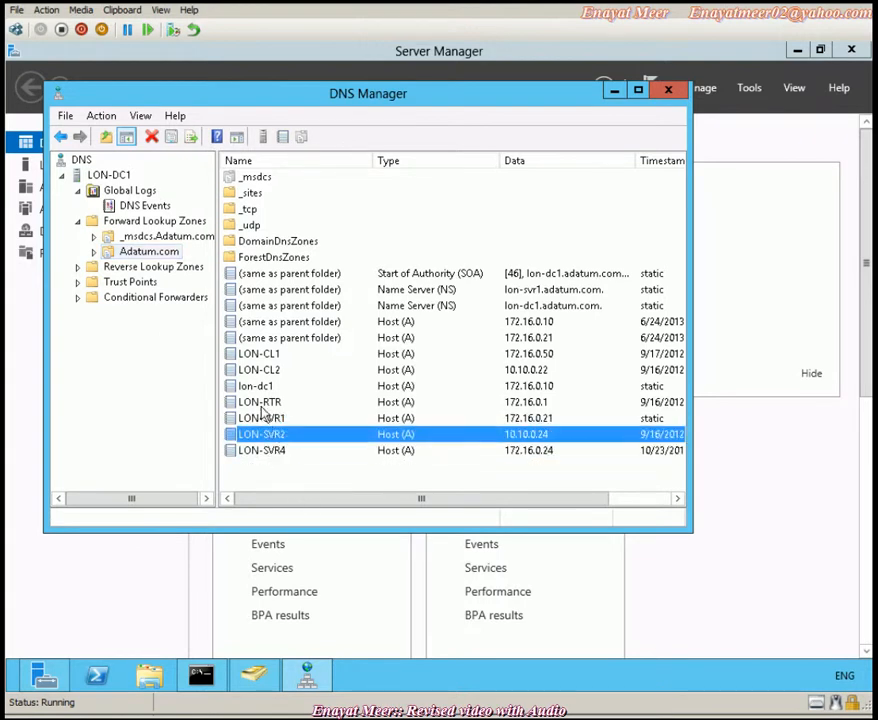
left_click(261, 404)
left_click(258, 356)
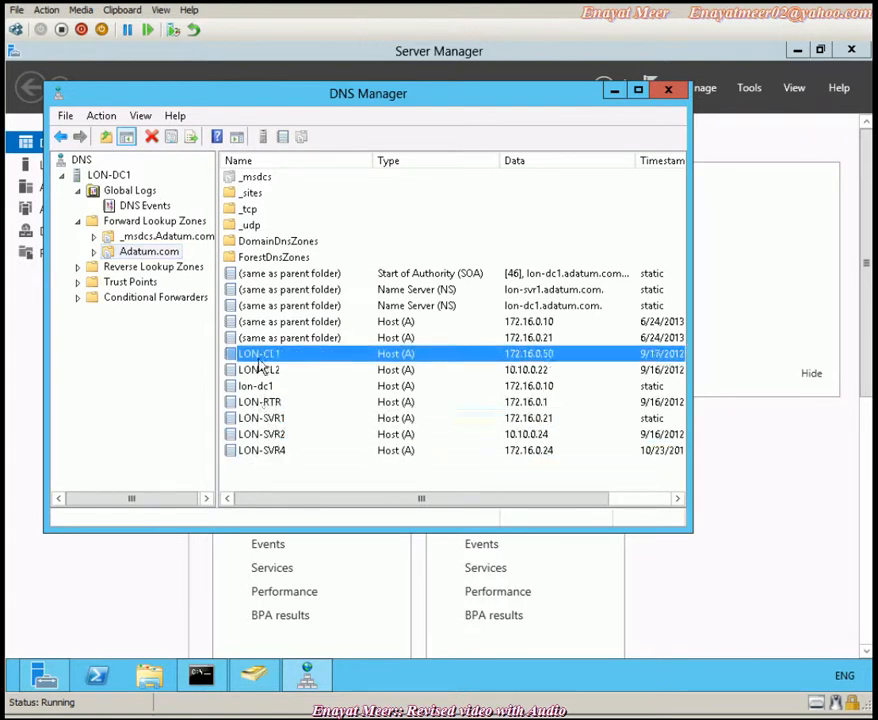
left_click(257, 372)
left_click(260, 388)
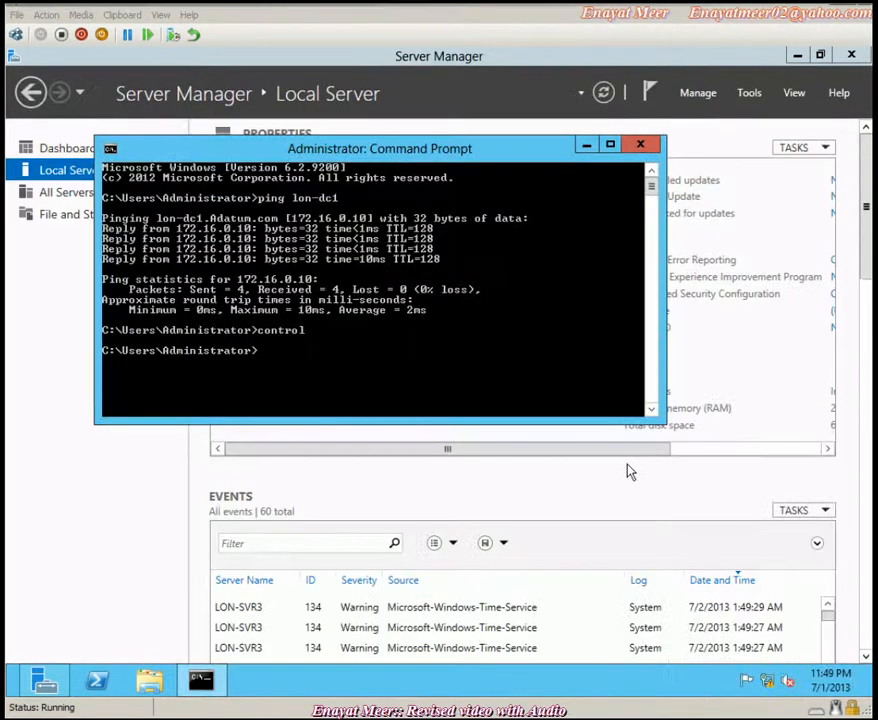
- Via control, allow File and Printer Sharing through Windows Firewall for Private and Public networks
type("control")
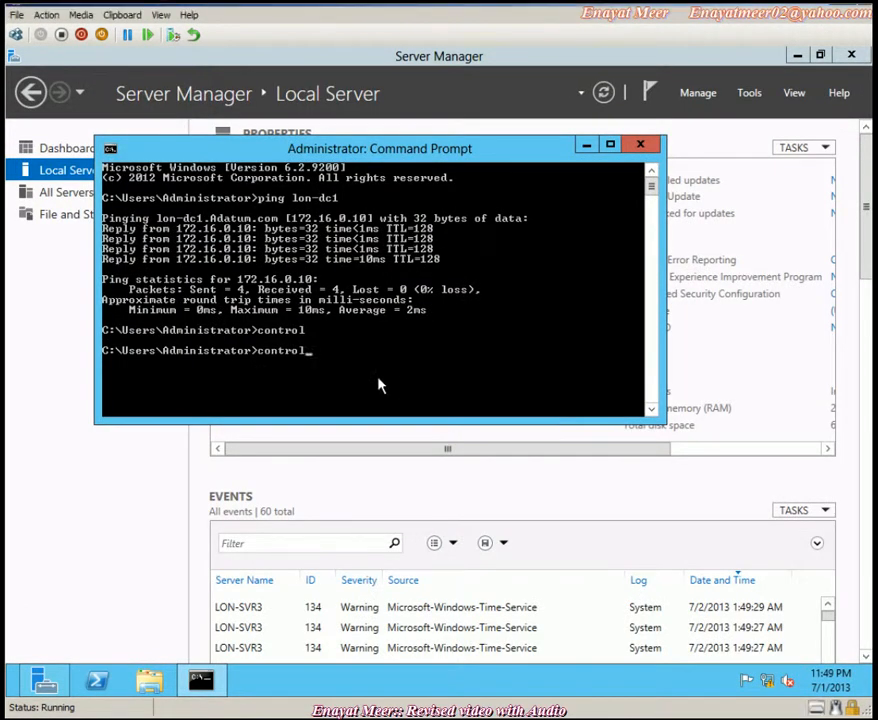
key("Return")
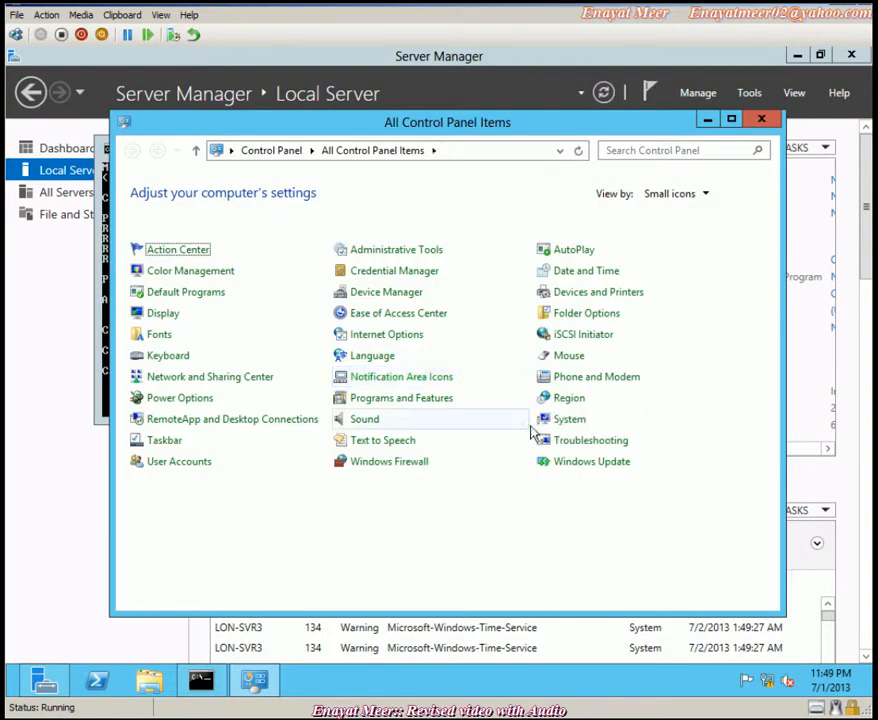
left_click(451, 466)
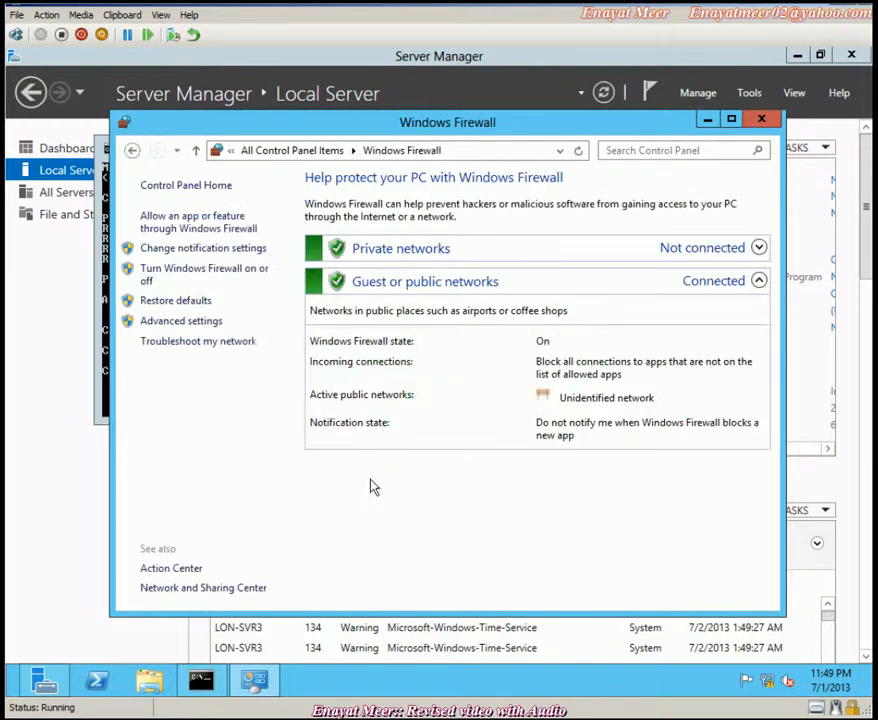
left_click(183, 222)
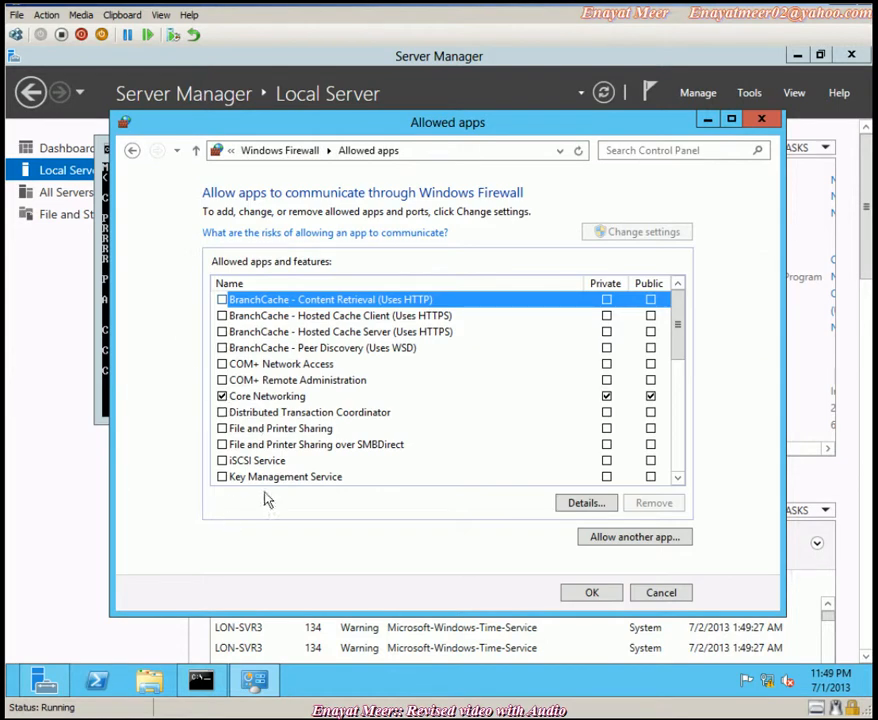
left_click(222, 429)
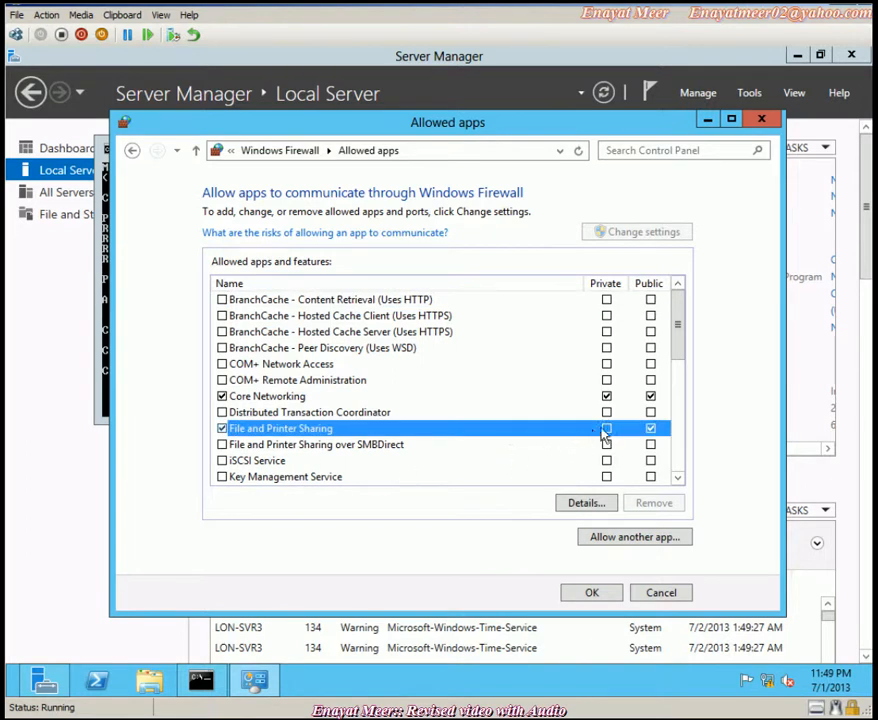
left_click(593, 592)
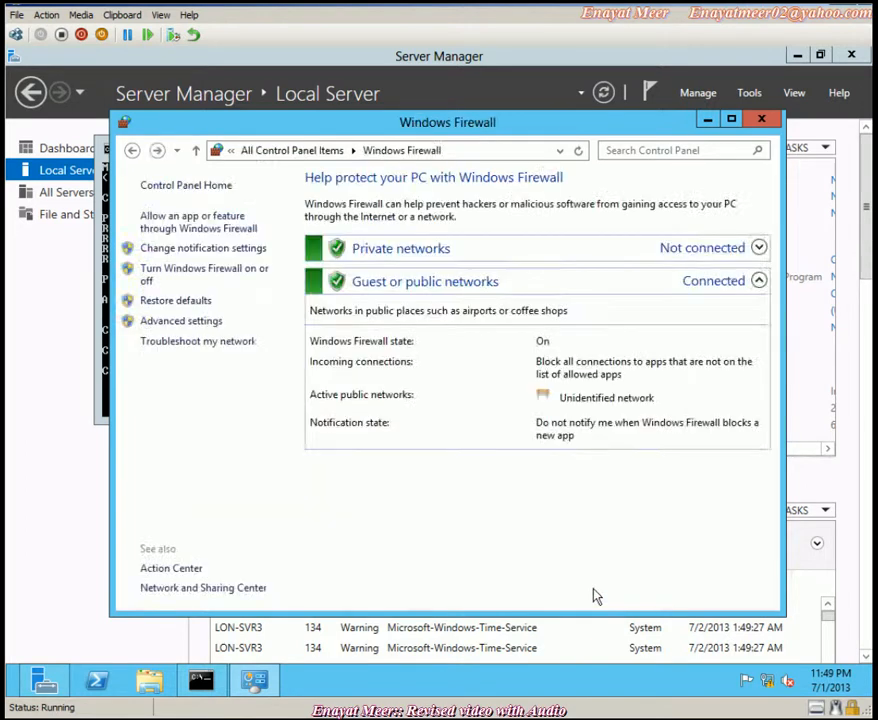
left_click(760, 119)
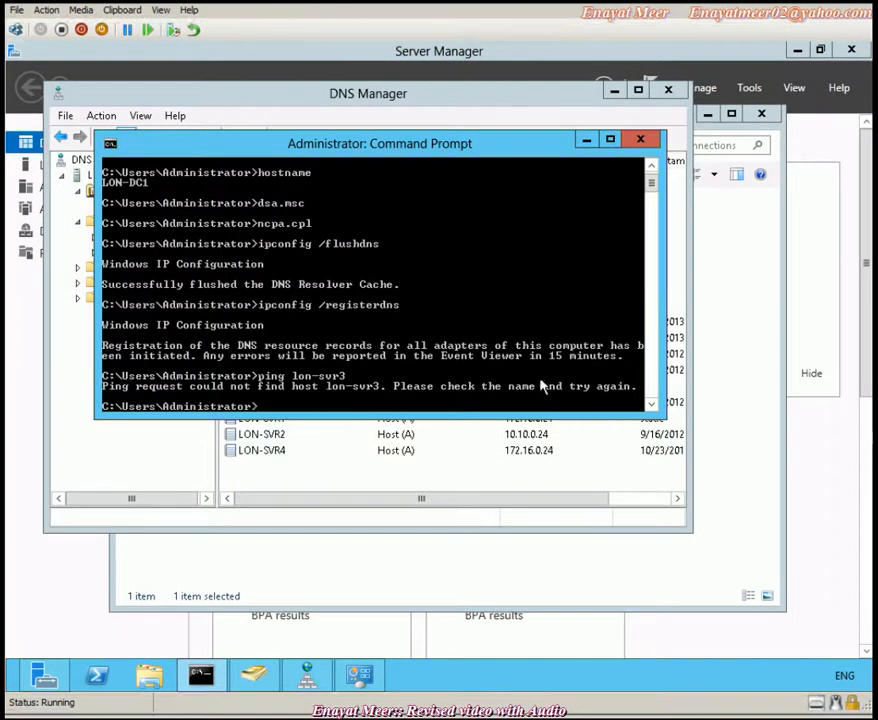
- Rerun ping lon-svr3 on LON-DC1 and review the command history with F7
key("Up")
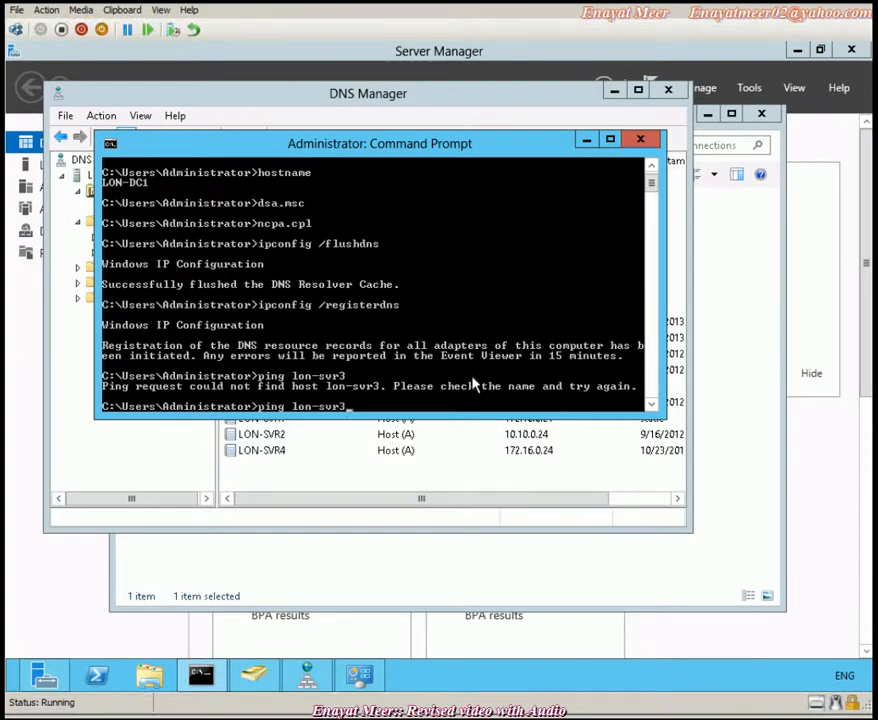
key("Return")
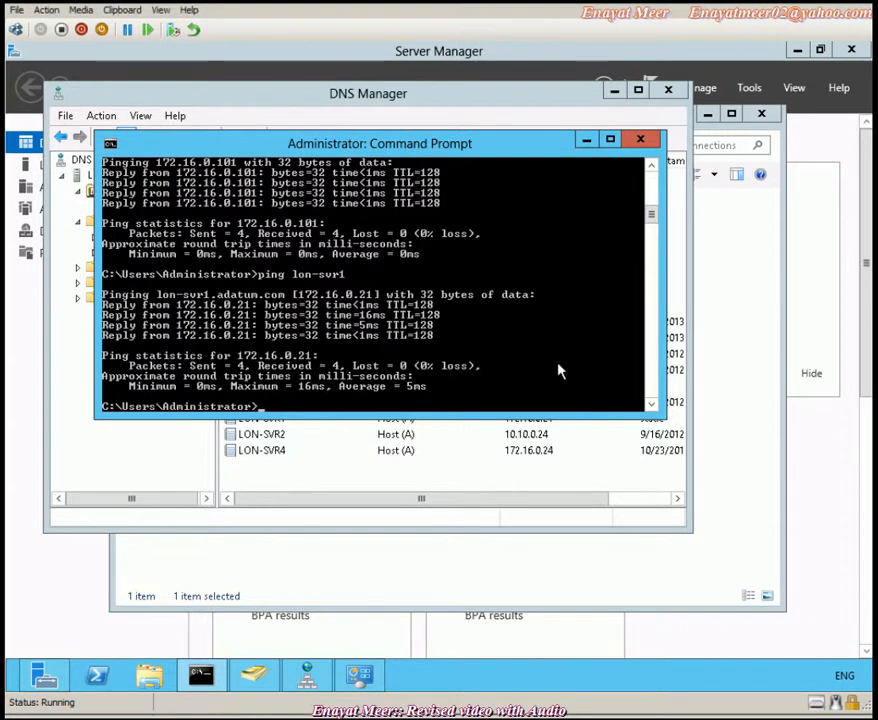
key("F7")
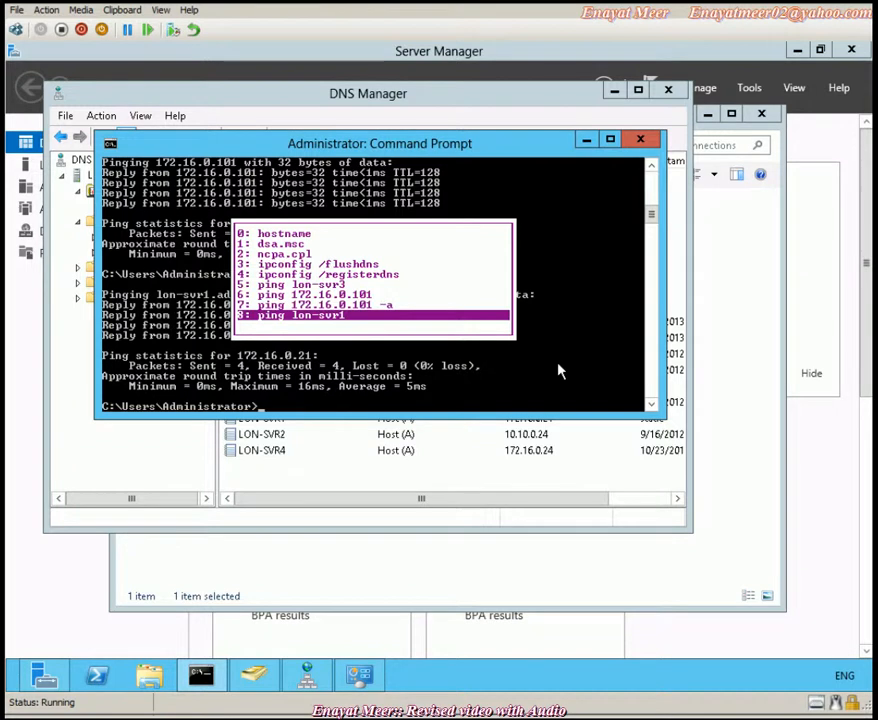
key("Escape")
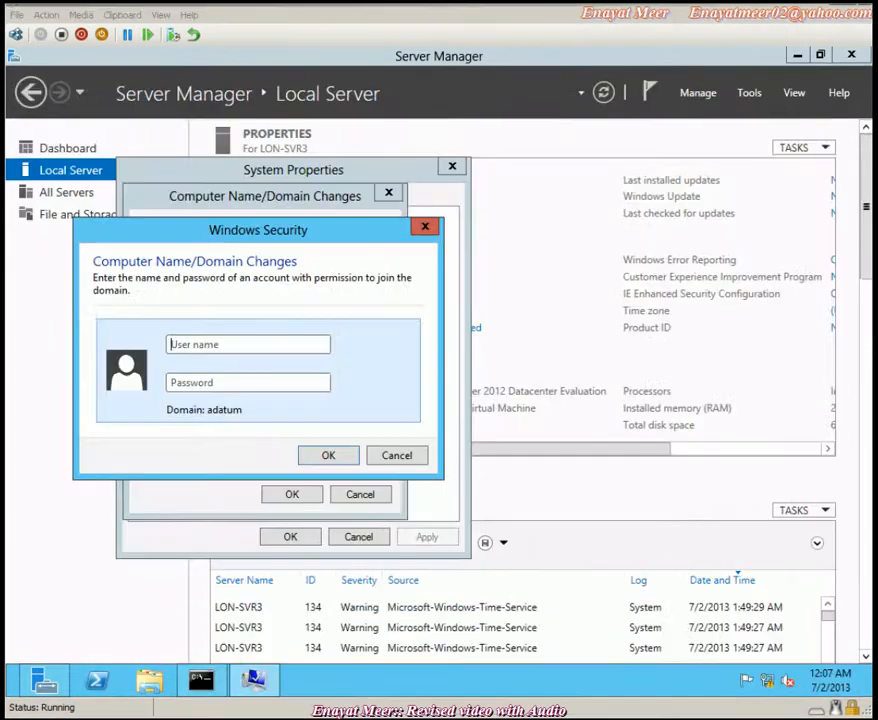
- Authenticate the adatum.com join with the administrator user name and the domain password
left_click(278, 344)
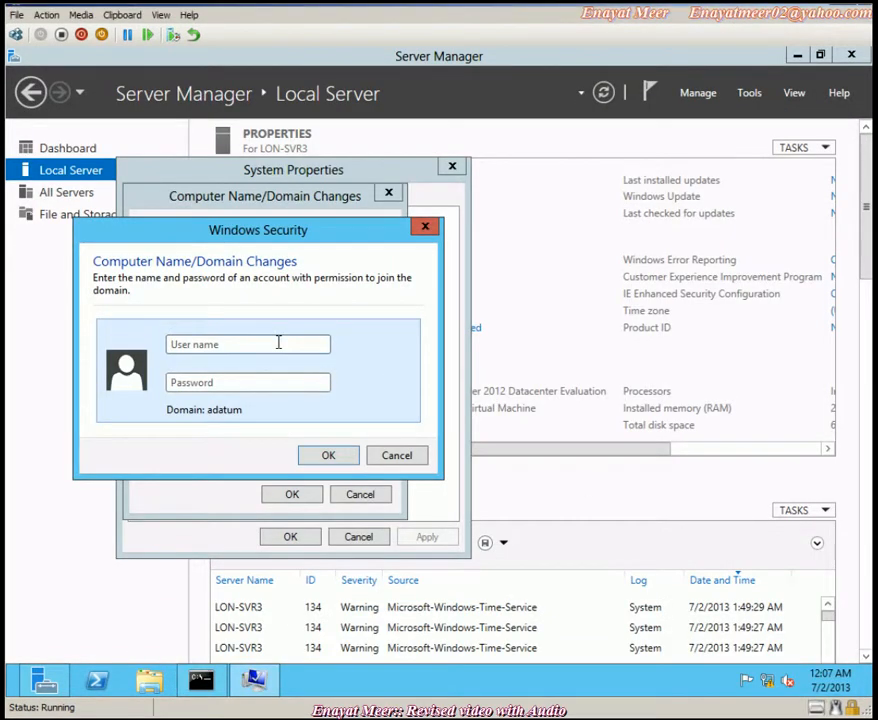
type("administrator")
key("Tab")
type("P")
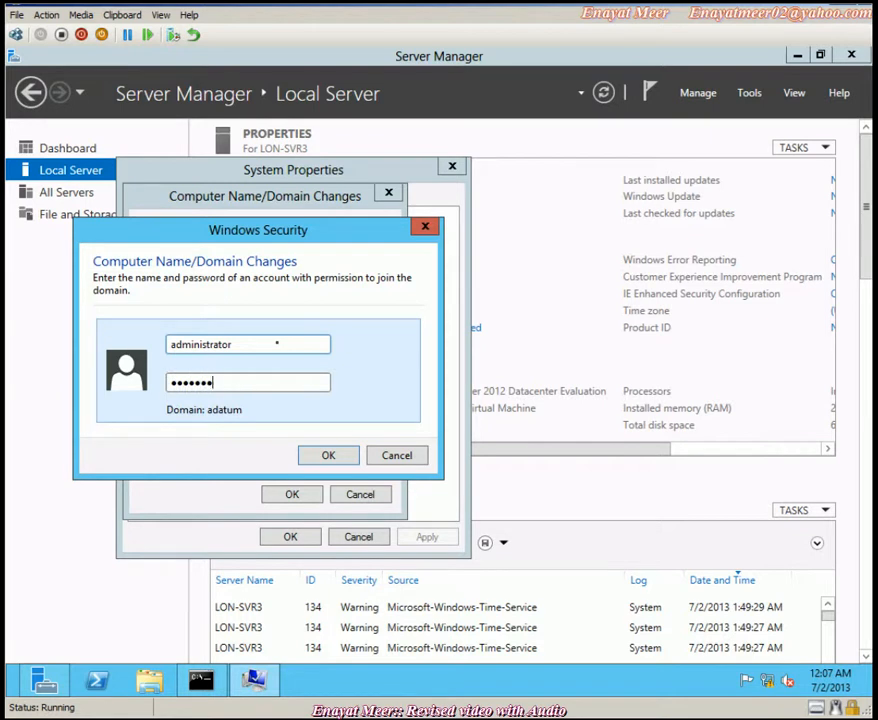
left_click(326, 455)
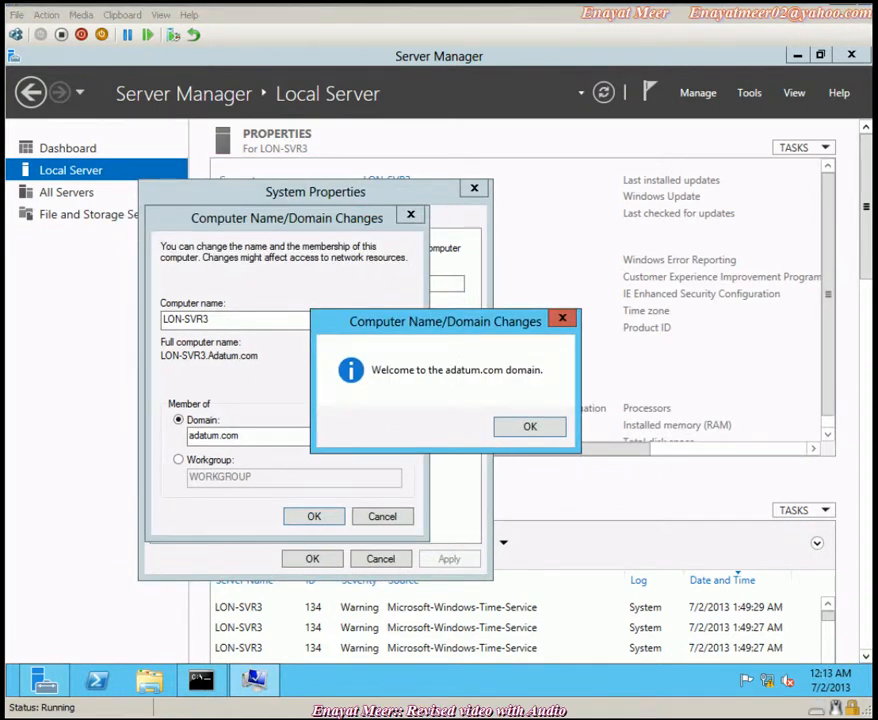
key("alt+Tab")
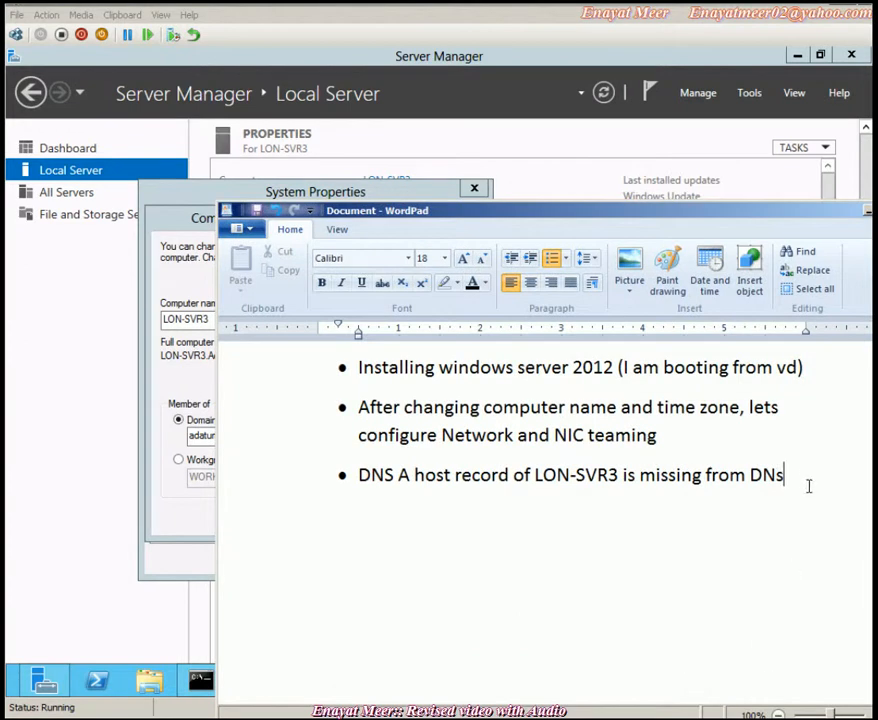
- Add a fourth bullet: NIC issue, teaming broken, bad NIC disabled, now using only one nic
key("Return")
type("There was a nic issue so U")
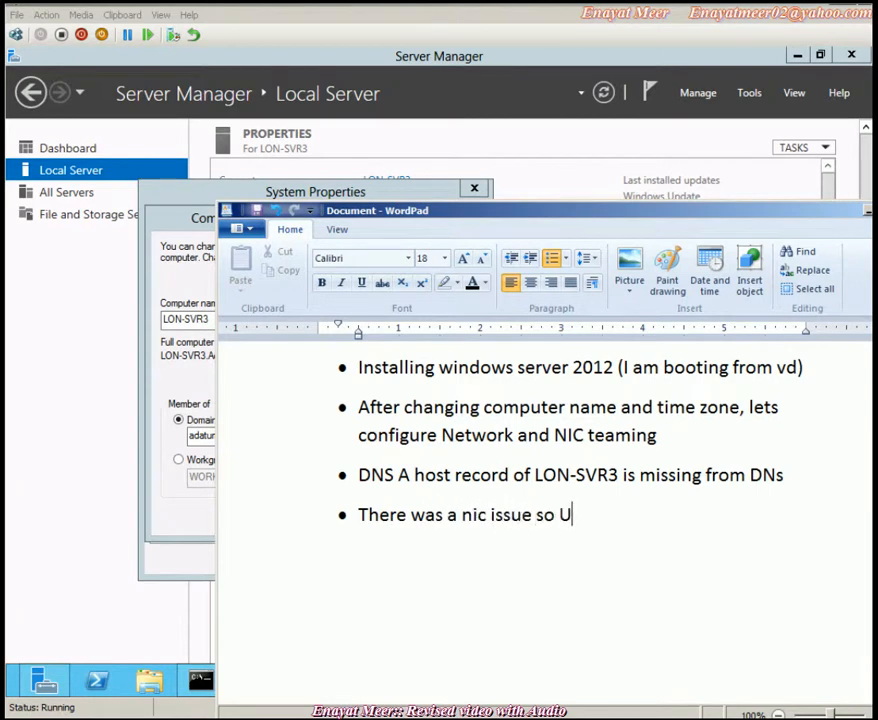
key("BackSpace")
type("I have to break")
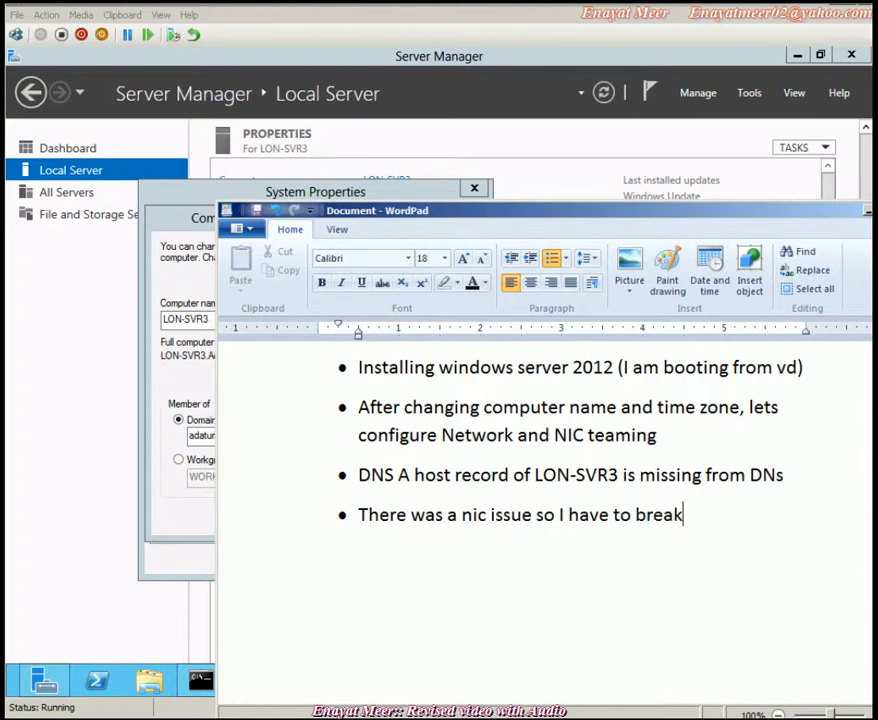
type(" teaming and disable bad nic and ")
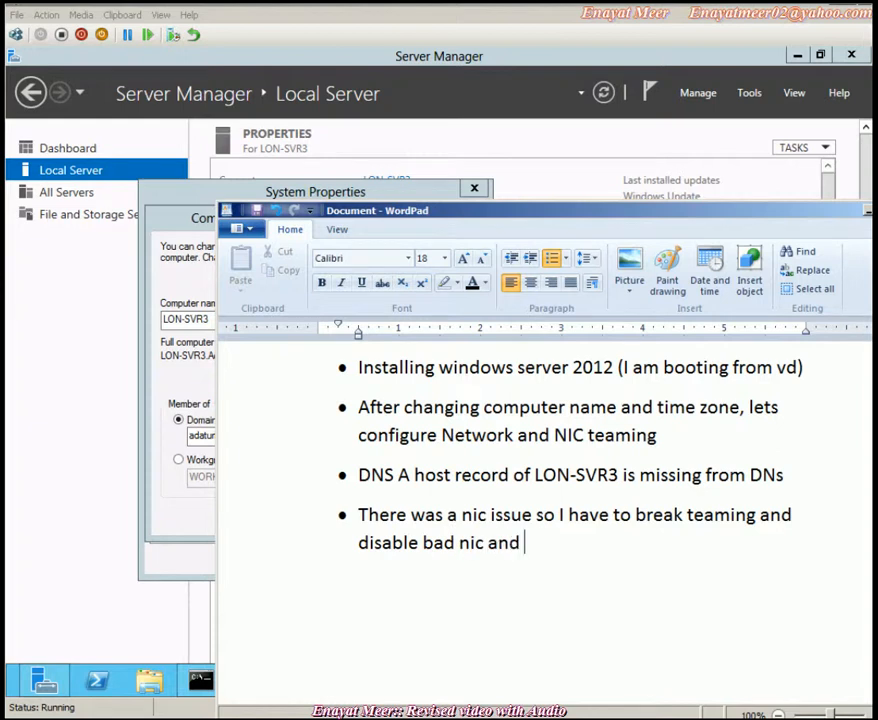
type("u")
type("now ")
type("I am usign")
key("BackSpace")
key("BackSpace")
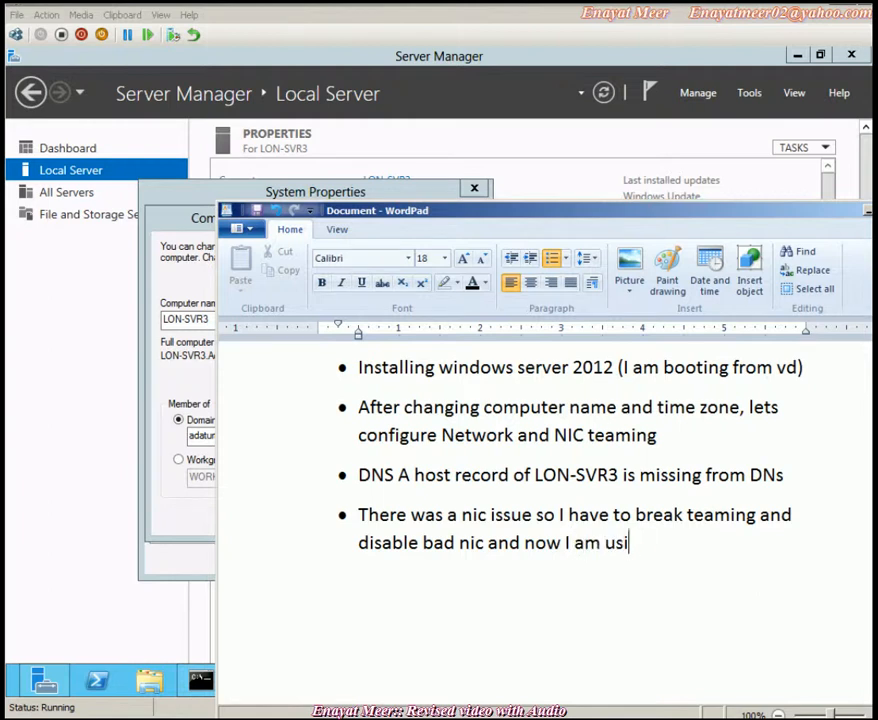
type("ng only one ")
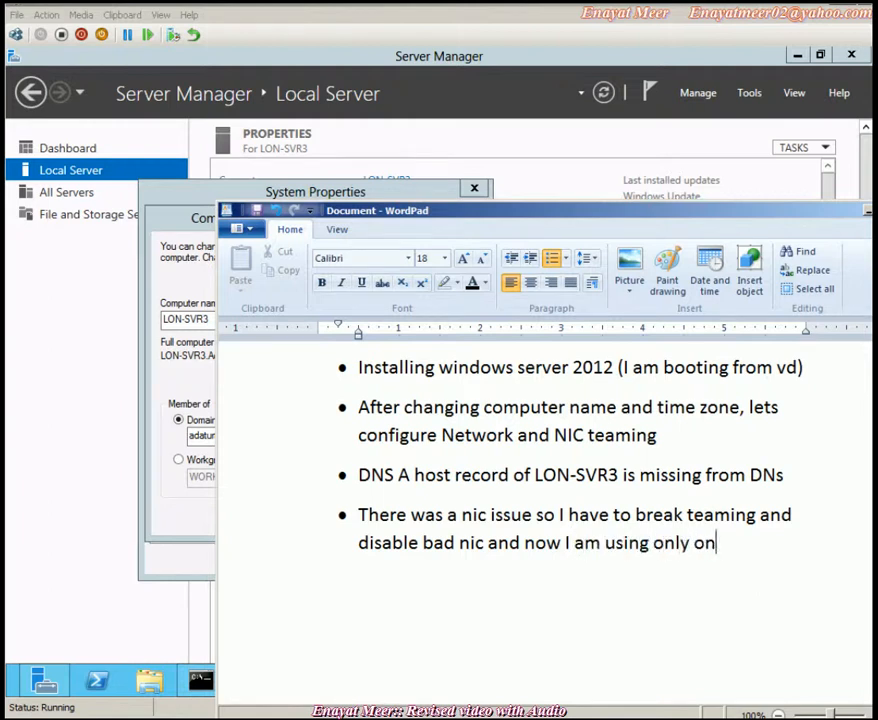
type("nic")
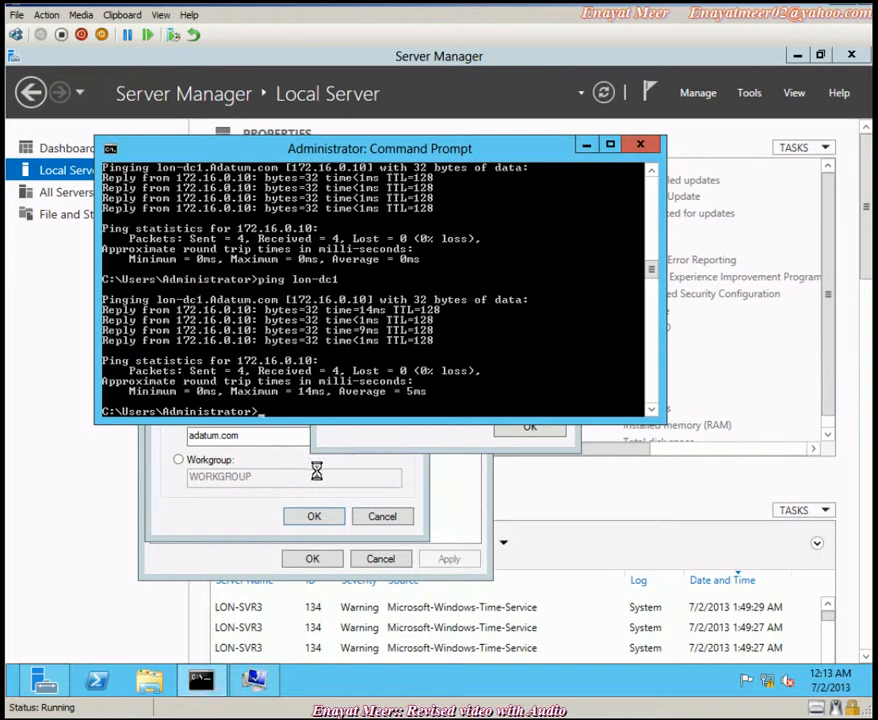
- Using ncpa.cpl, verify Local Area Connection 2's static IPv4 address 172.16.0.102
left_click(359, 448)
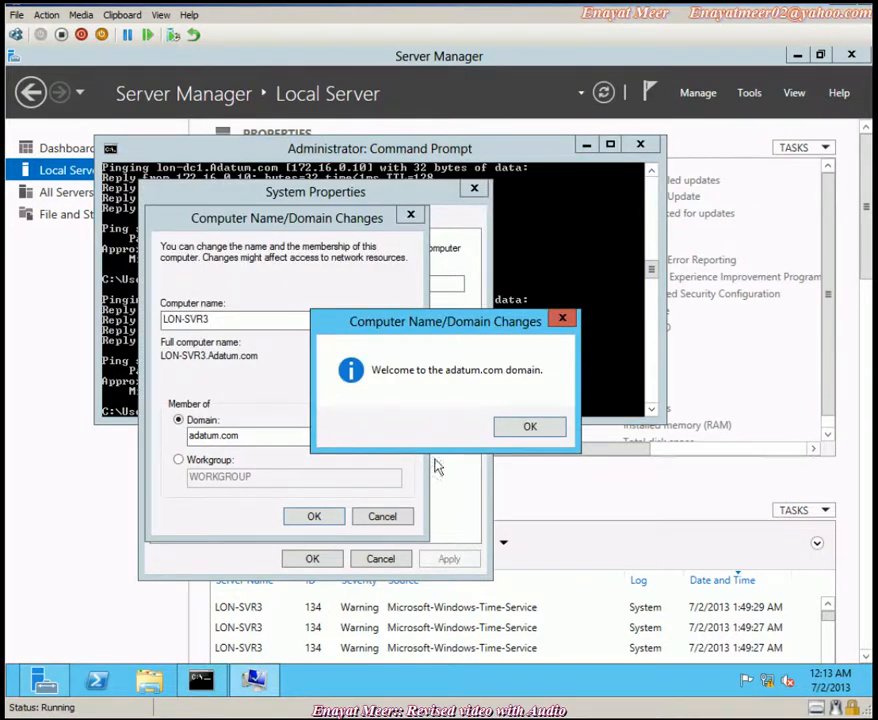
left_click(588, 244)
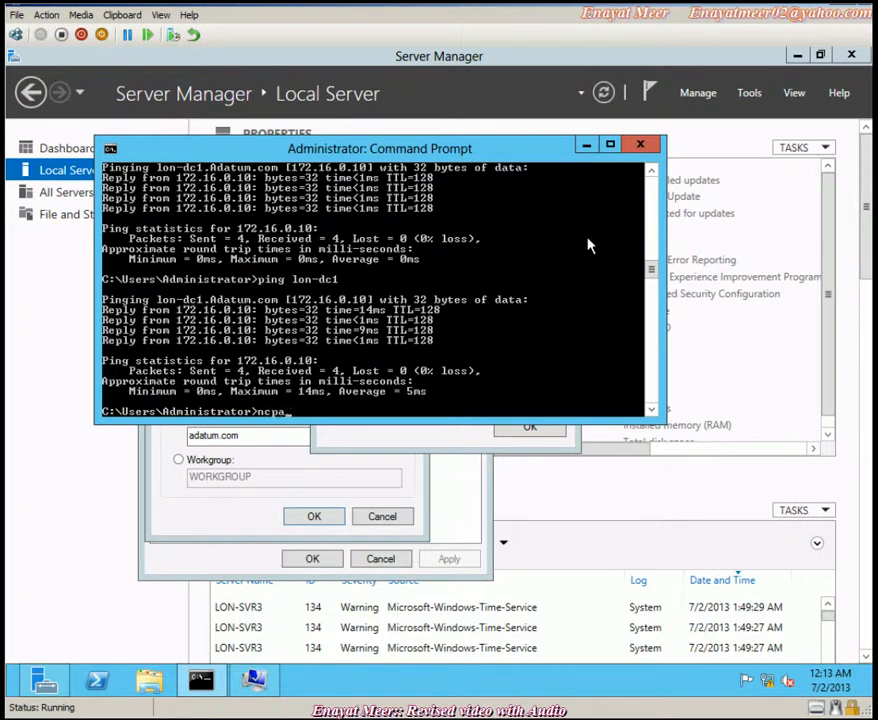
type("ncpa.cpl")
key("Return")
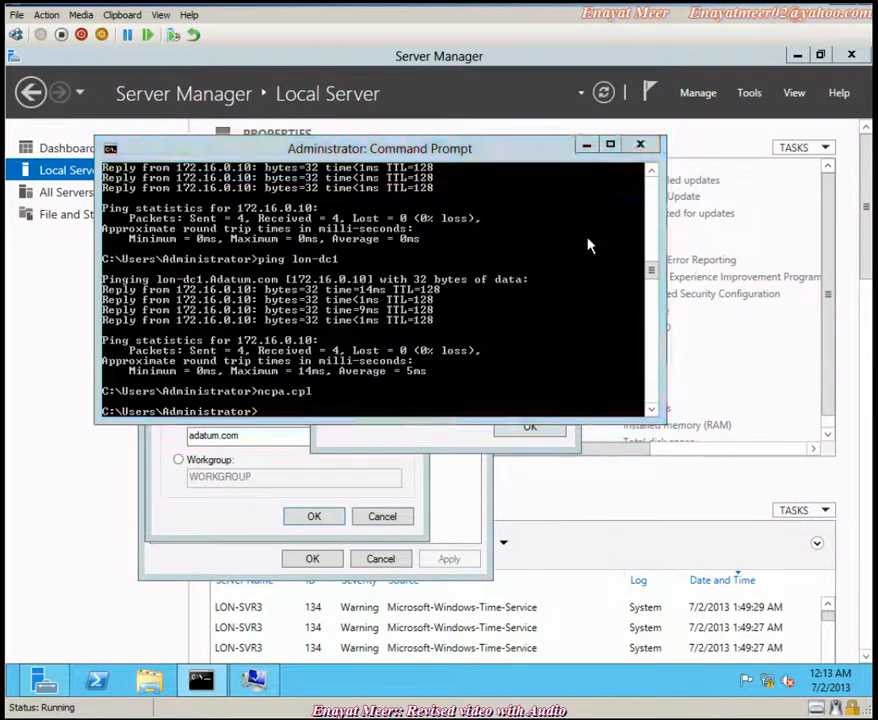
left_click(186, 236)
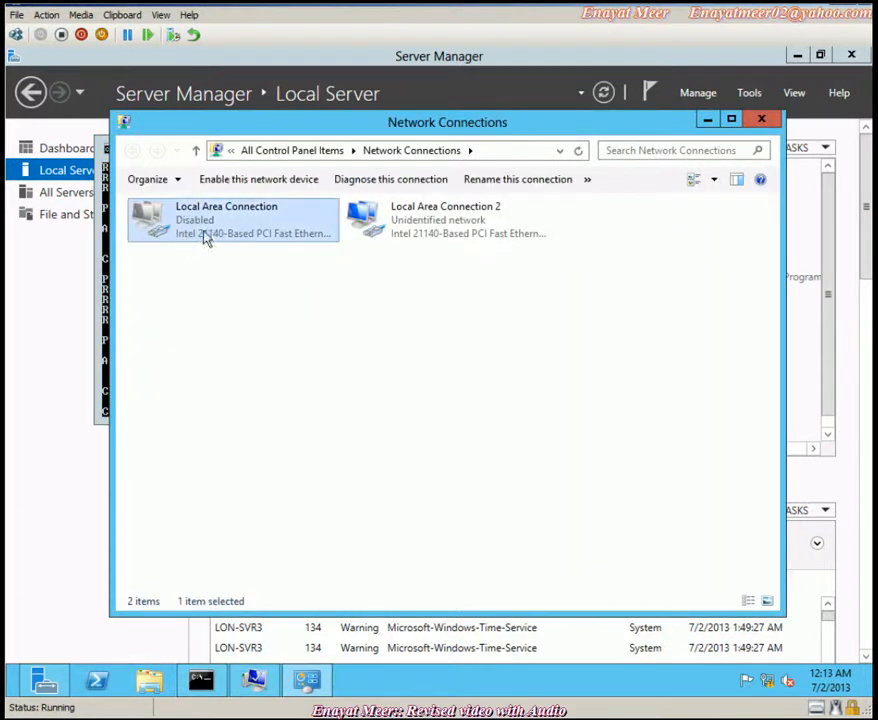
left_click(455, 230)
right_click(445, 230)
key("r")
double_click(350, 442)
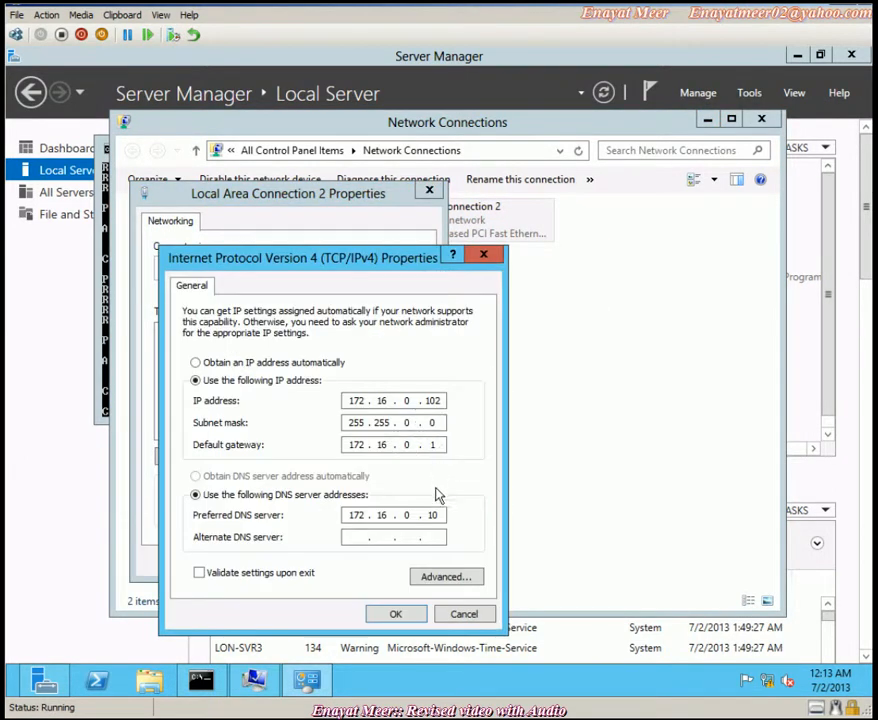
left_click(400, 616)
left_click(338, 564)
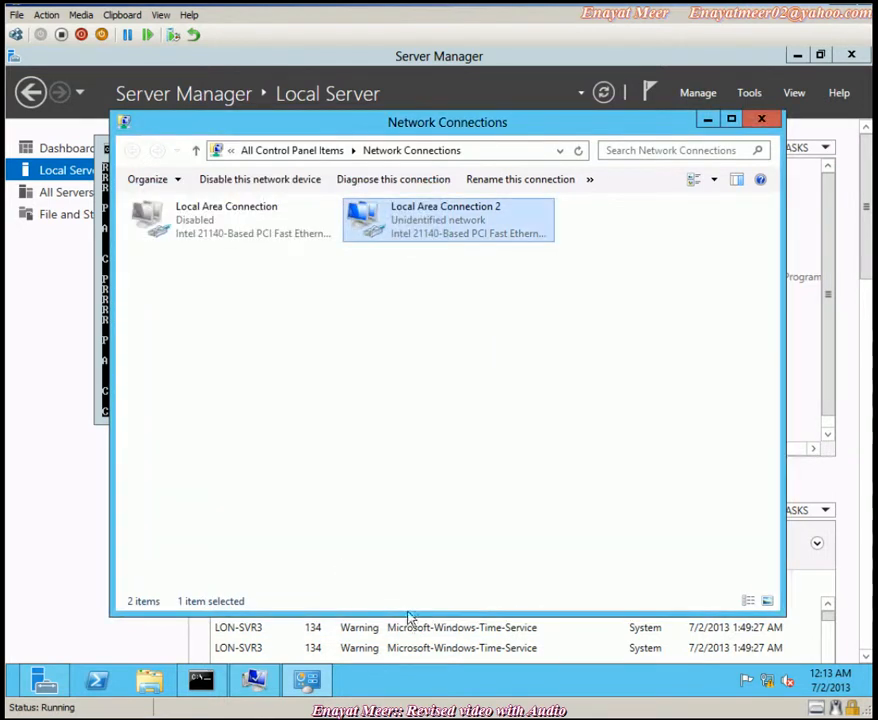
- Acknowledge the adatum.com welcome and restart prompts, then restart LON-SVR3 now
left_click(106, 390)
left_click(487, 543)
left_click(761, 119)
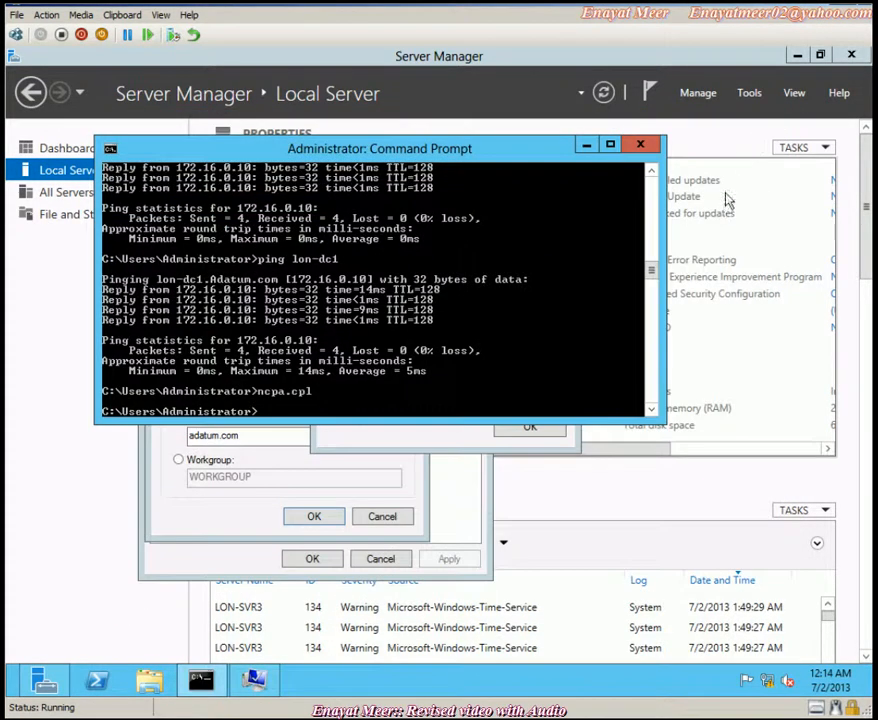
left_click(466, 437)
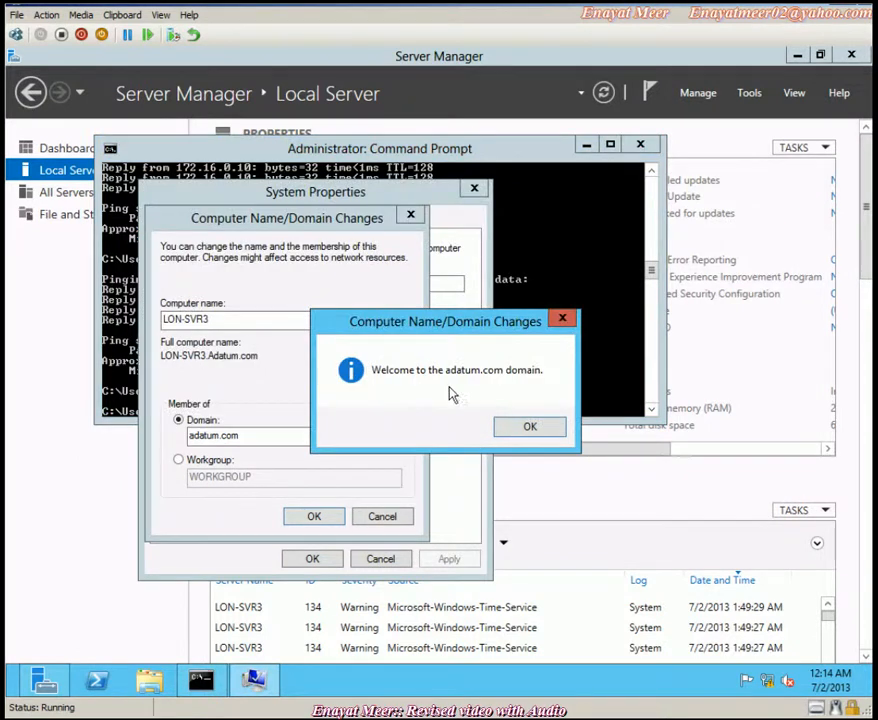
left_click(537, 427)
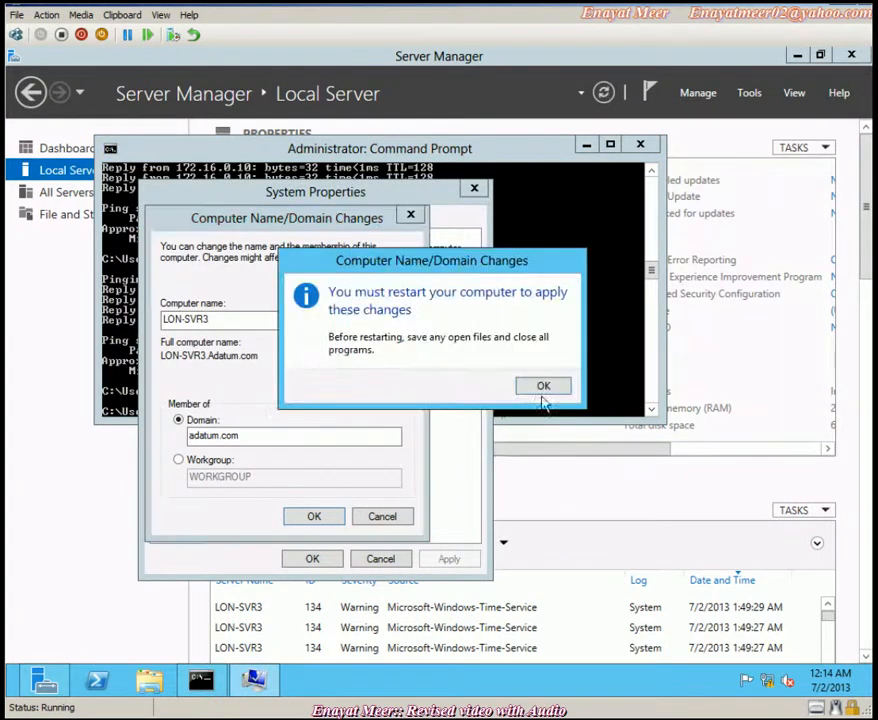
left_click(551, 388)
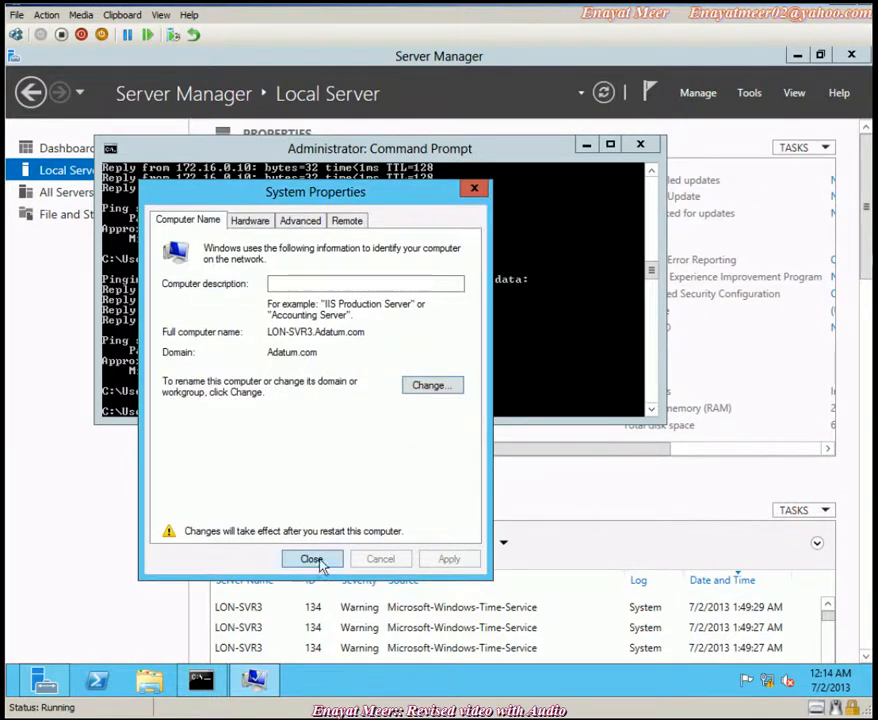
left_click(315, 560)
left_click(455, 382)
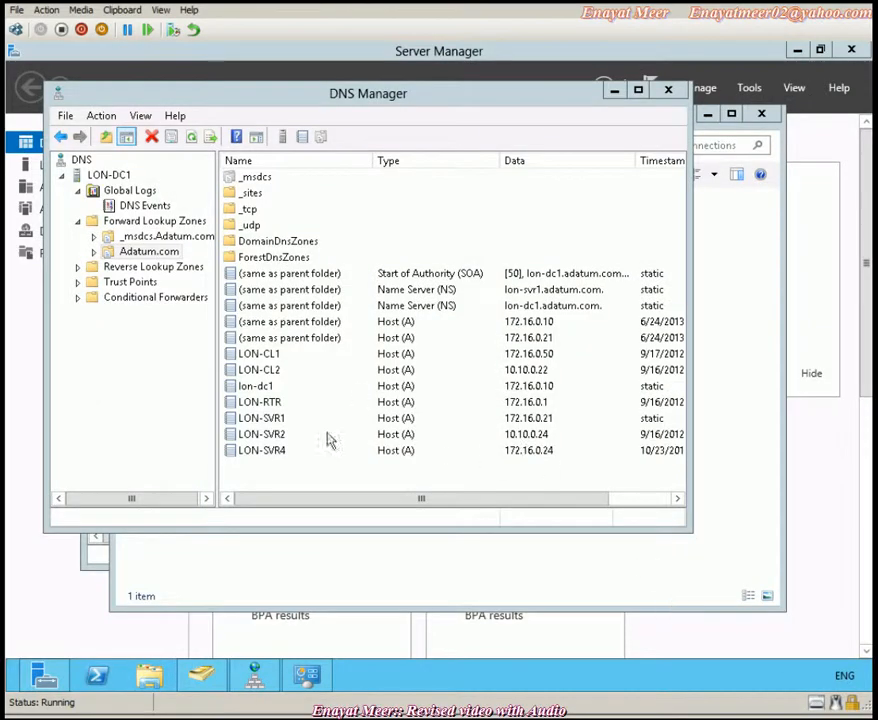
- Refresh LON-DC1's DNS data and find the new LON-SVR3 A record (172.16.0.102) in Adatum.com
left_click(112, 176)
left_click(191, 137)
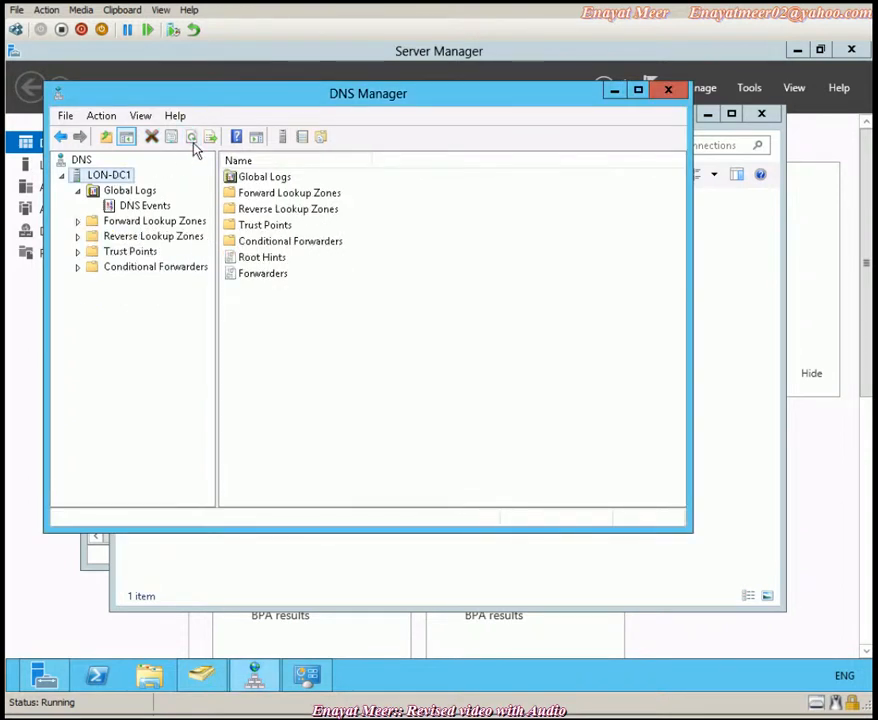
left_click(137, 223)
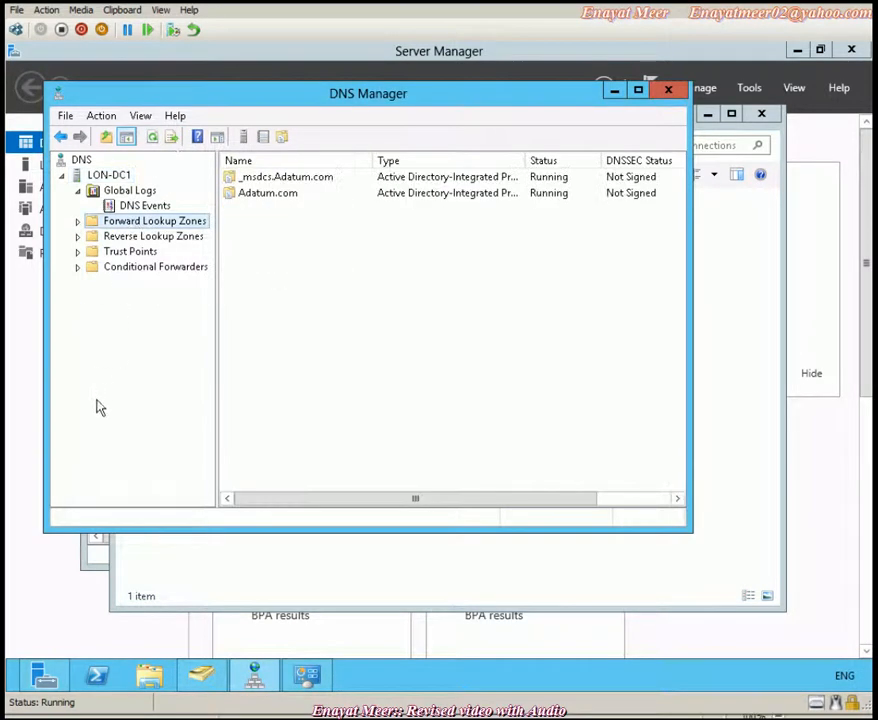
left_click(78, 221)
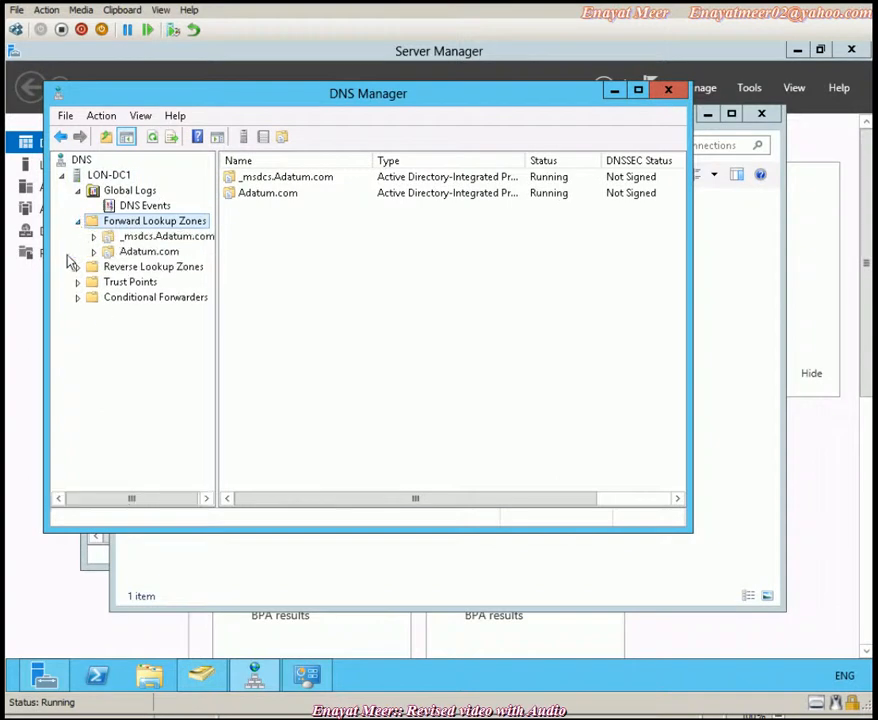
left_click(140, 251)
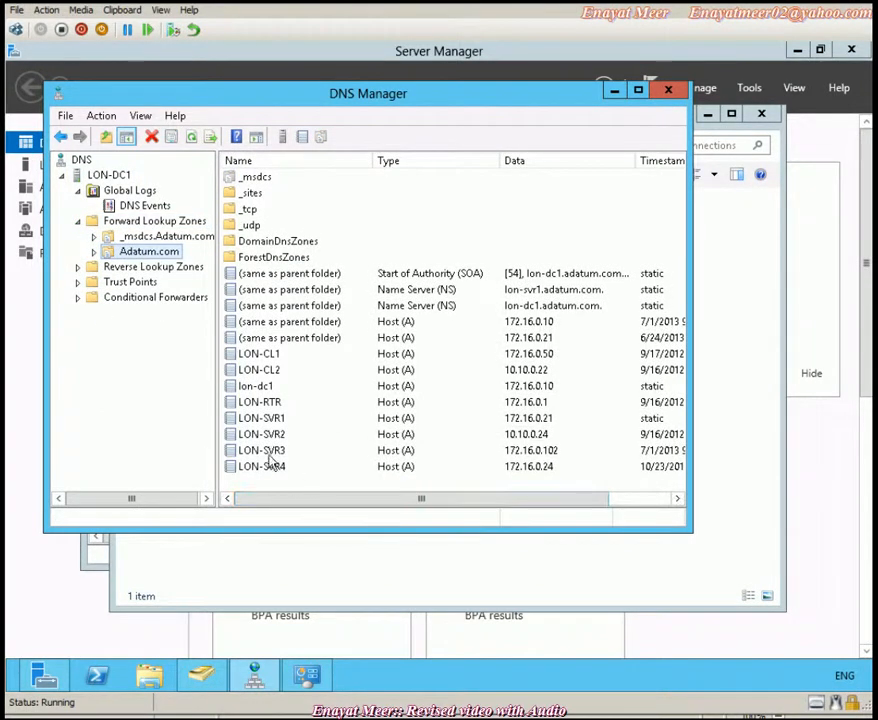
left_click(252, 450)
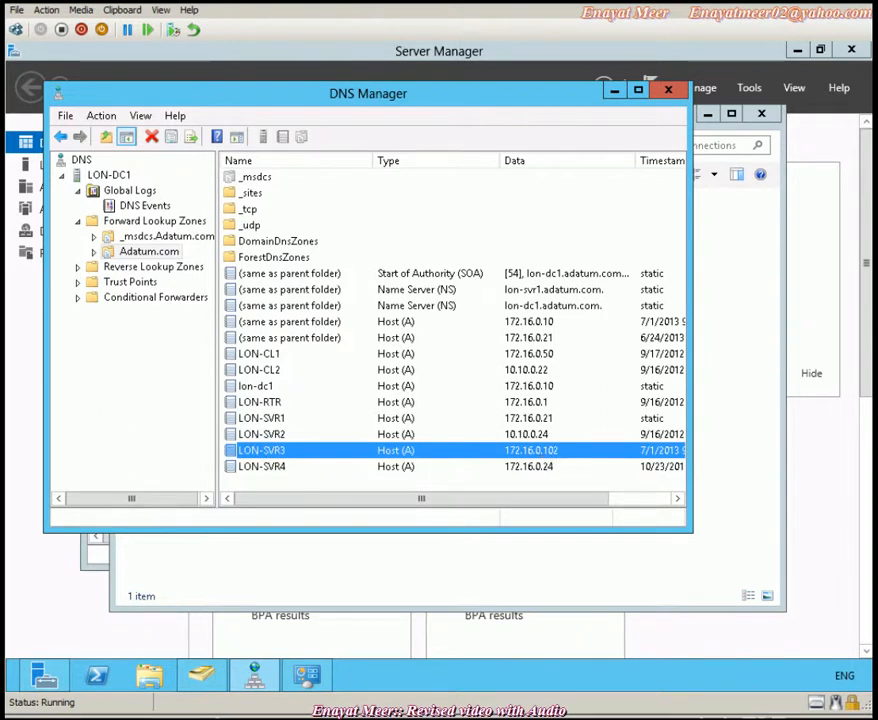
left_click(610, 717)
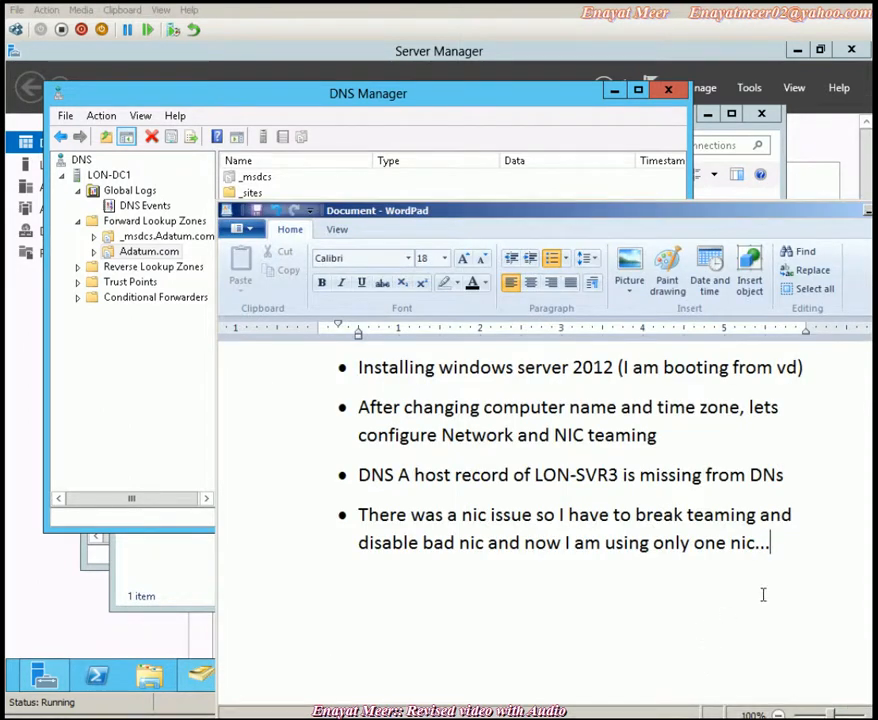
- Add the bullet 'I am going to continue with my second video about core installation' plus a '=============' separator
key("Return")
type("I am going to continue with my sencn")
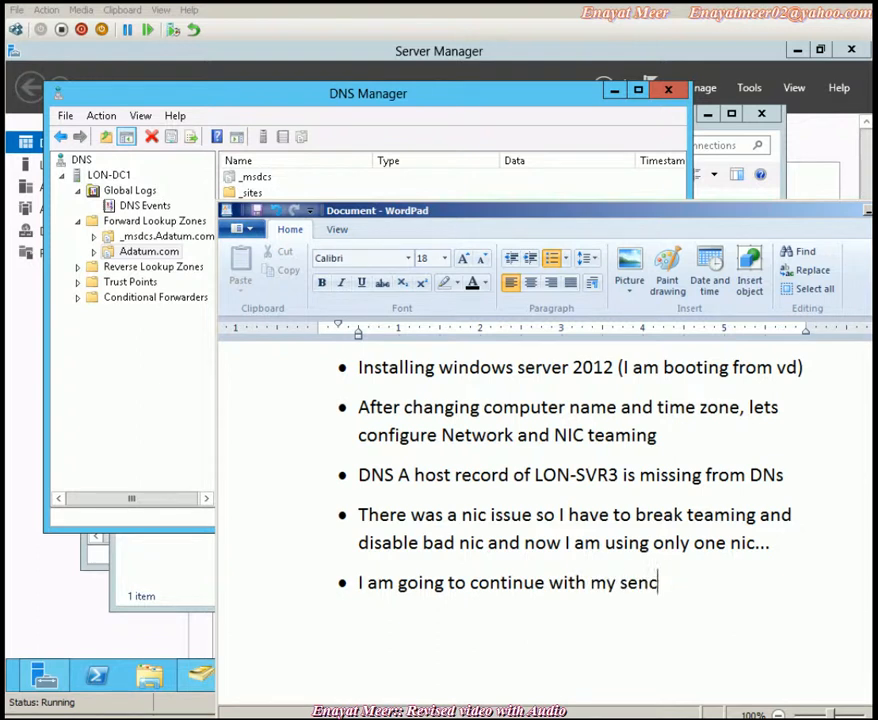
key("BackSpace")
key("BackSpace")
type("cond video")
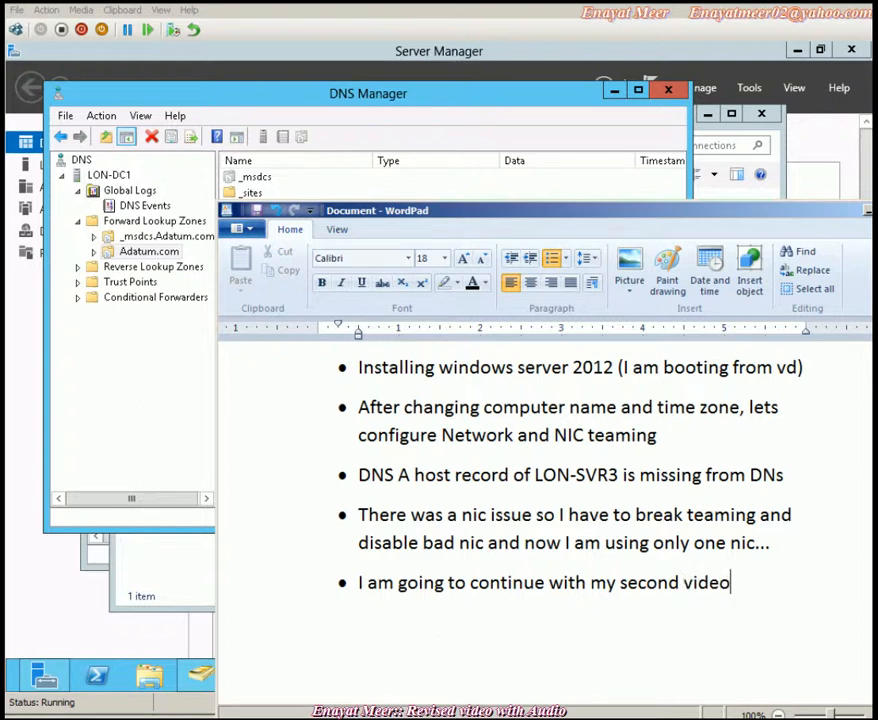
type(" about ")
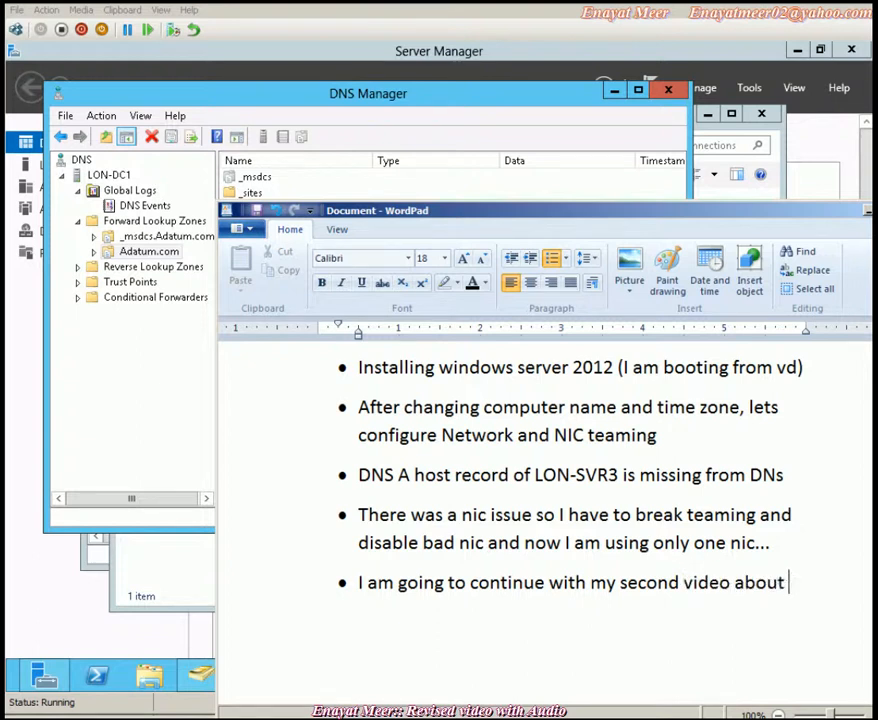
type("core in")
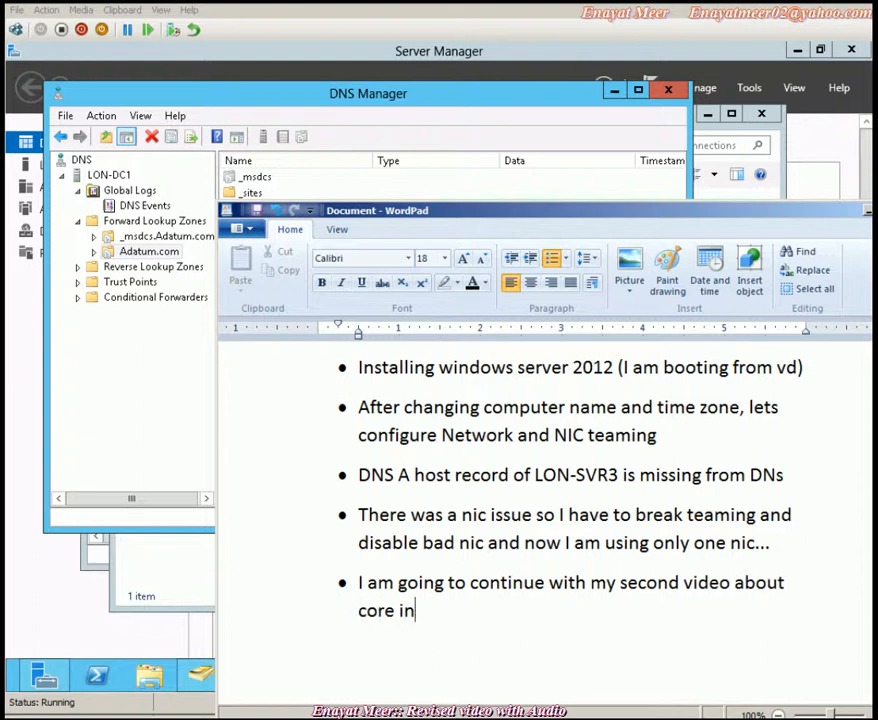
type("stallation ")
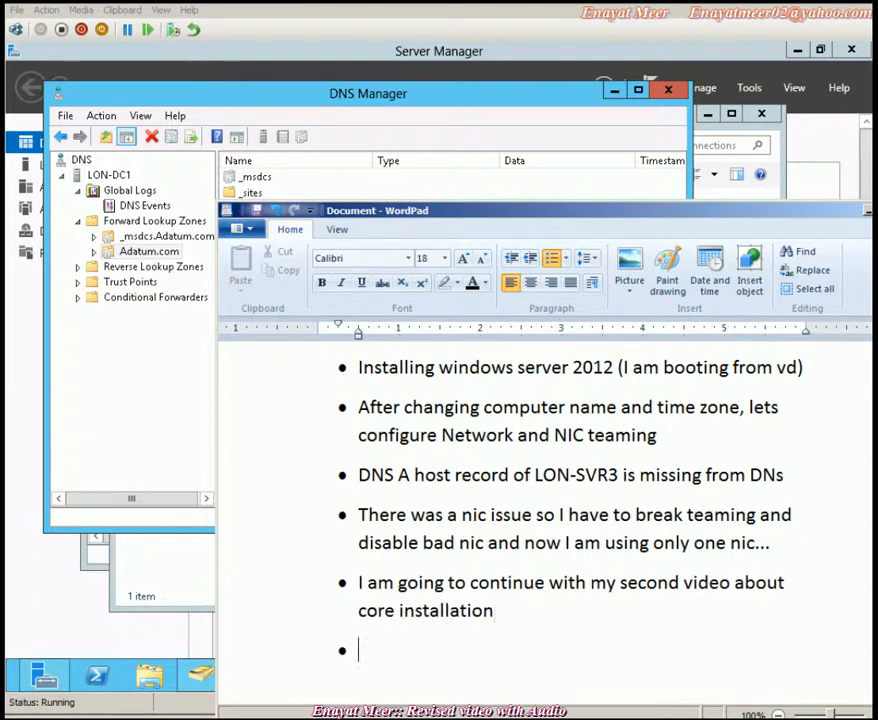
type("==============")
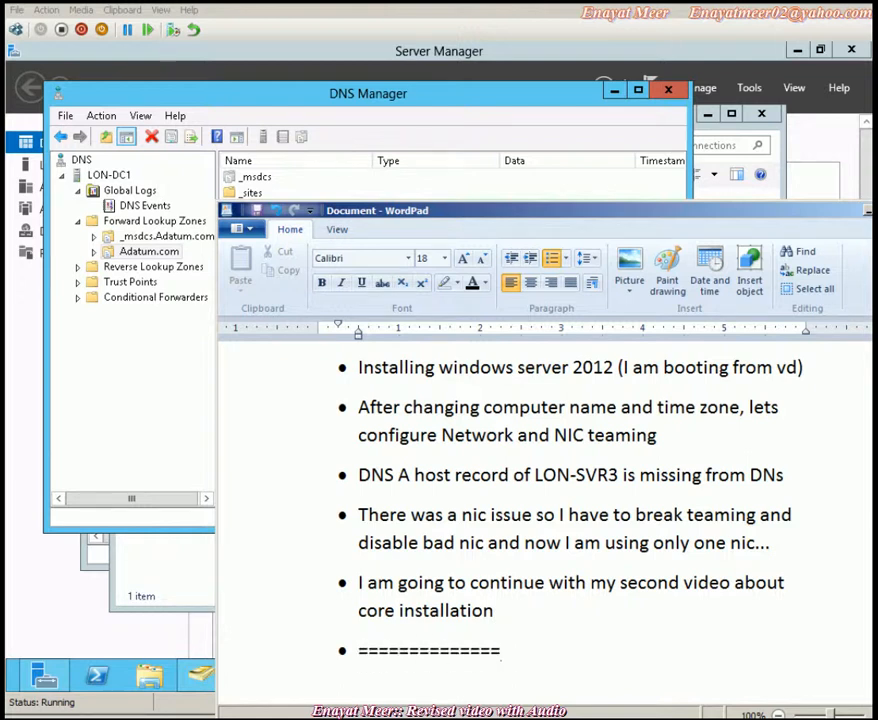